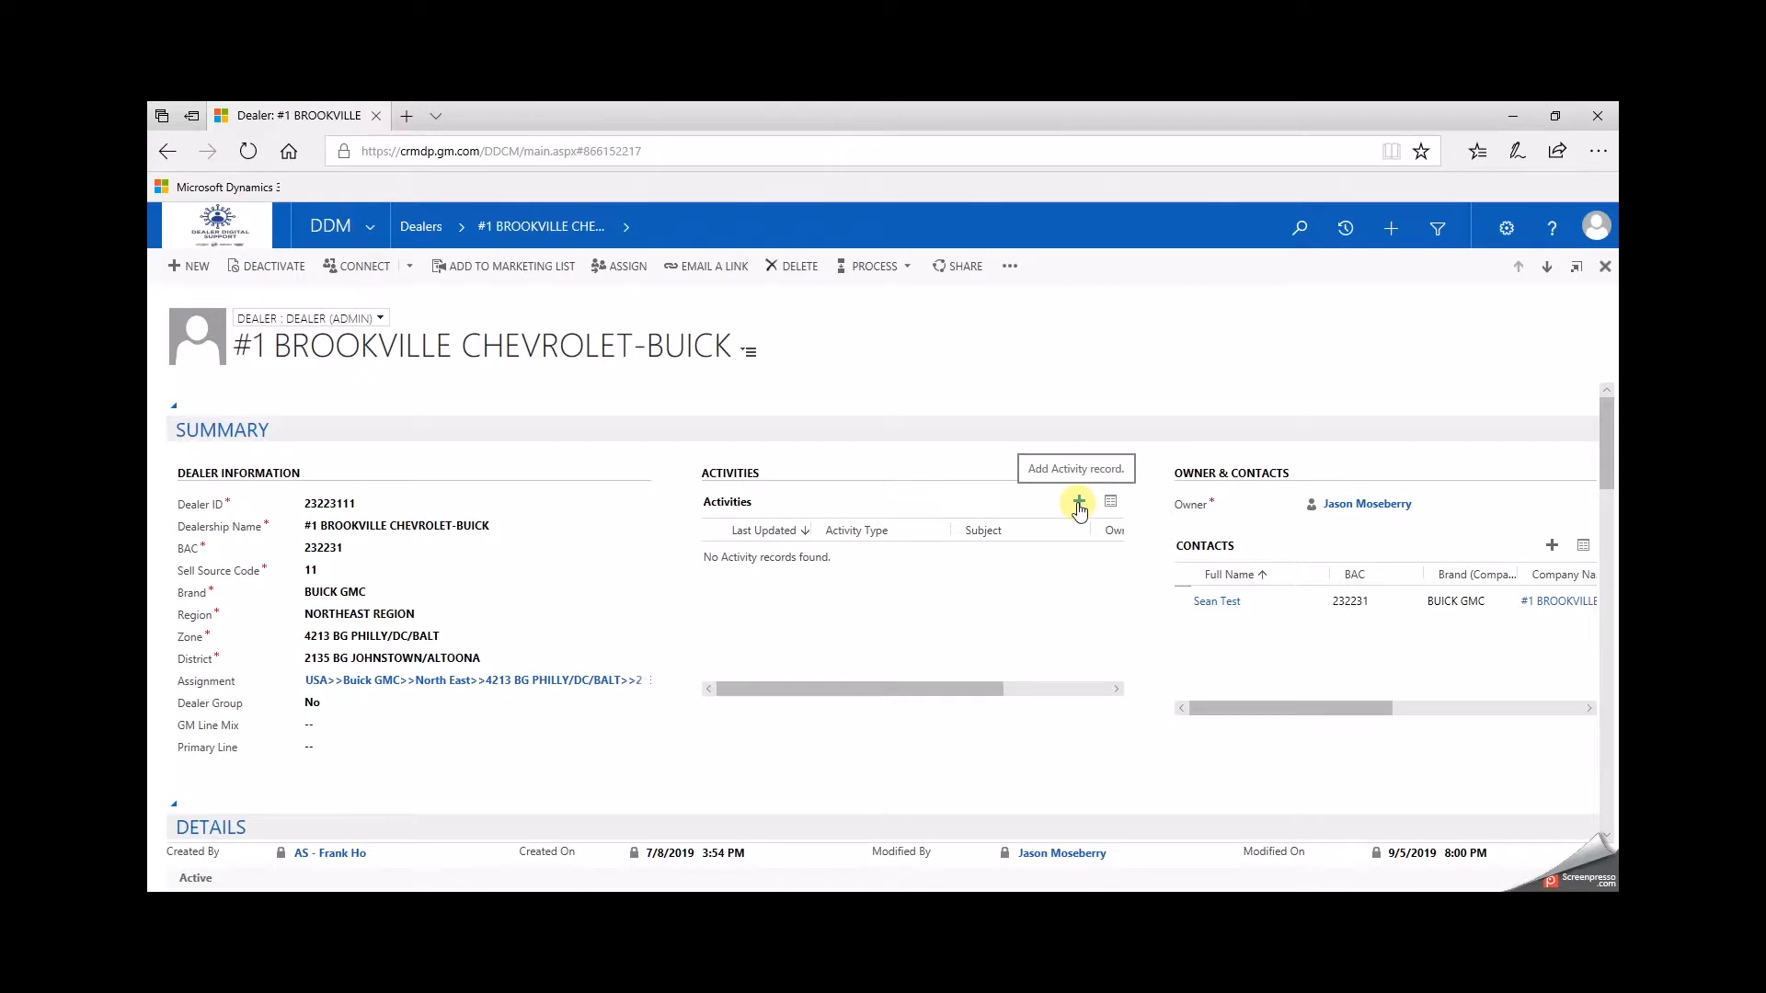
Step: Start a new phone call activity from the #1 BROOKVILLE CHEVROLET-BUICK dealer record
left_click(1079, 503)
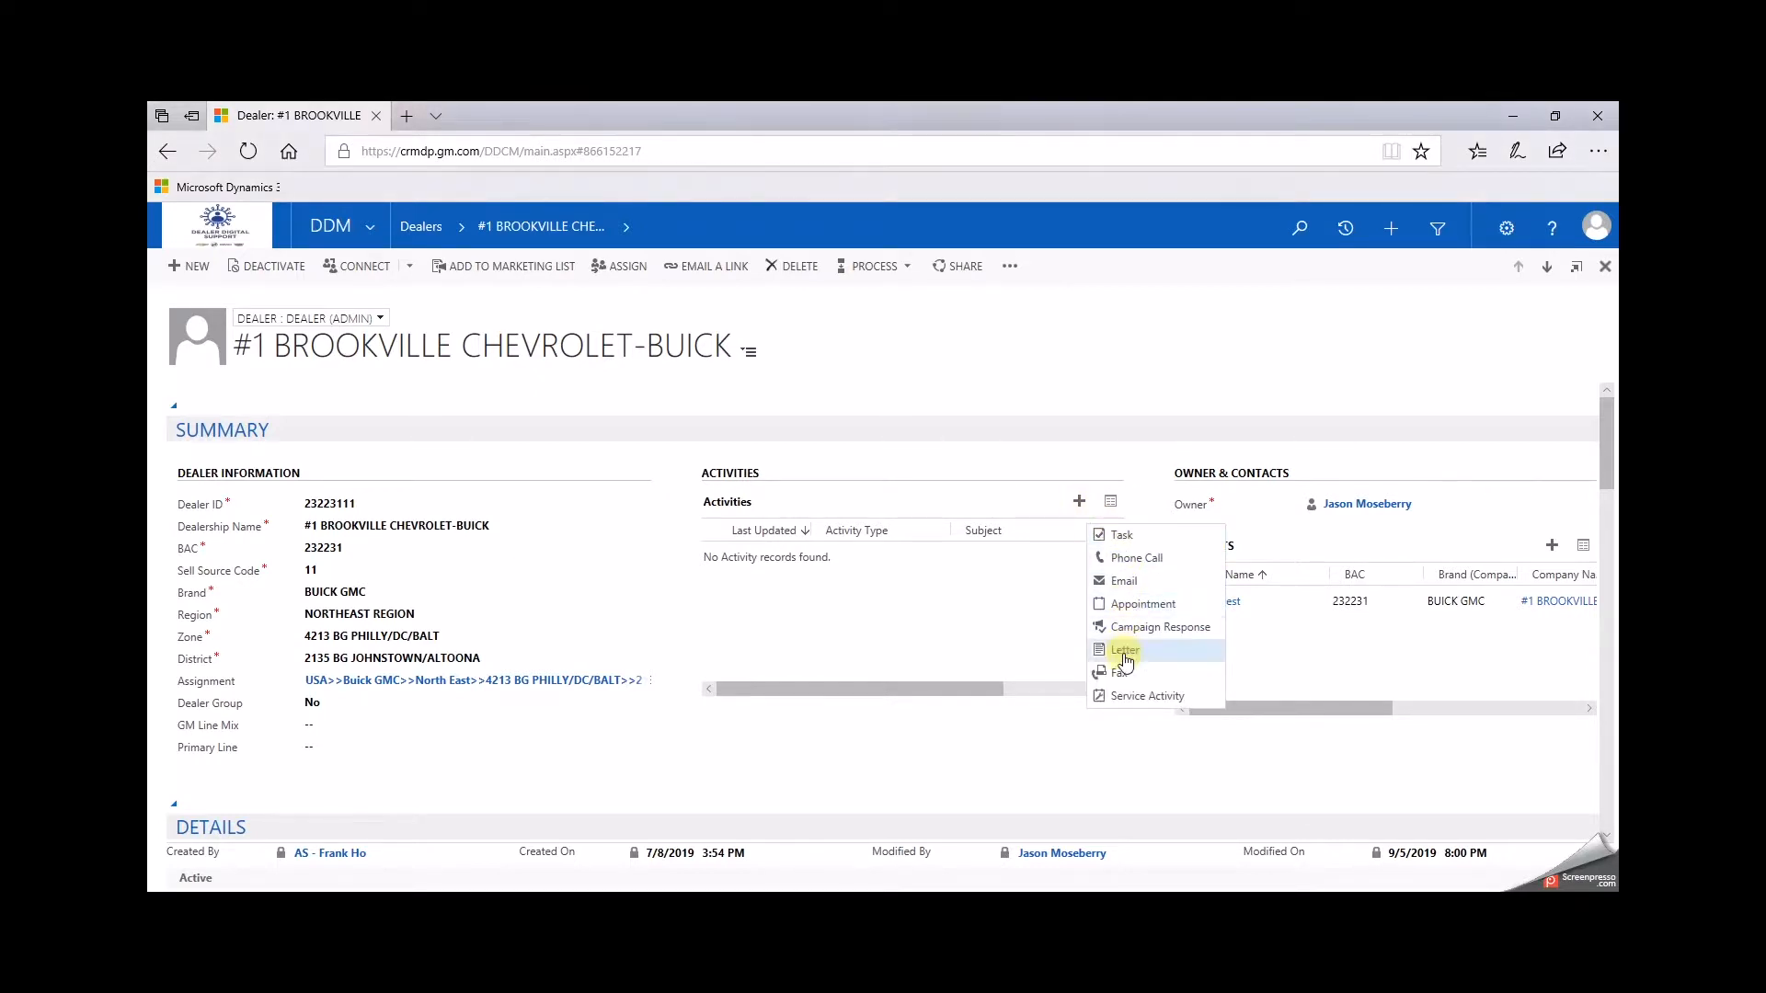
left_click(1120, 559)
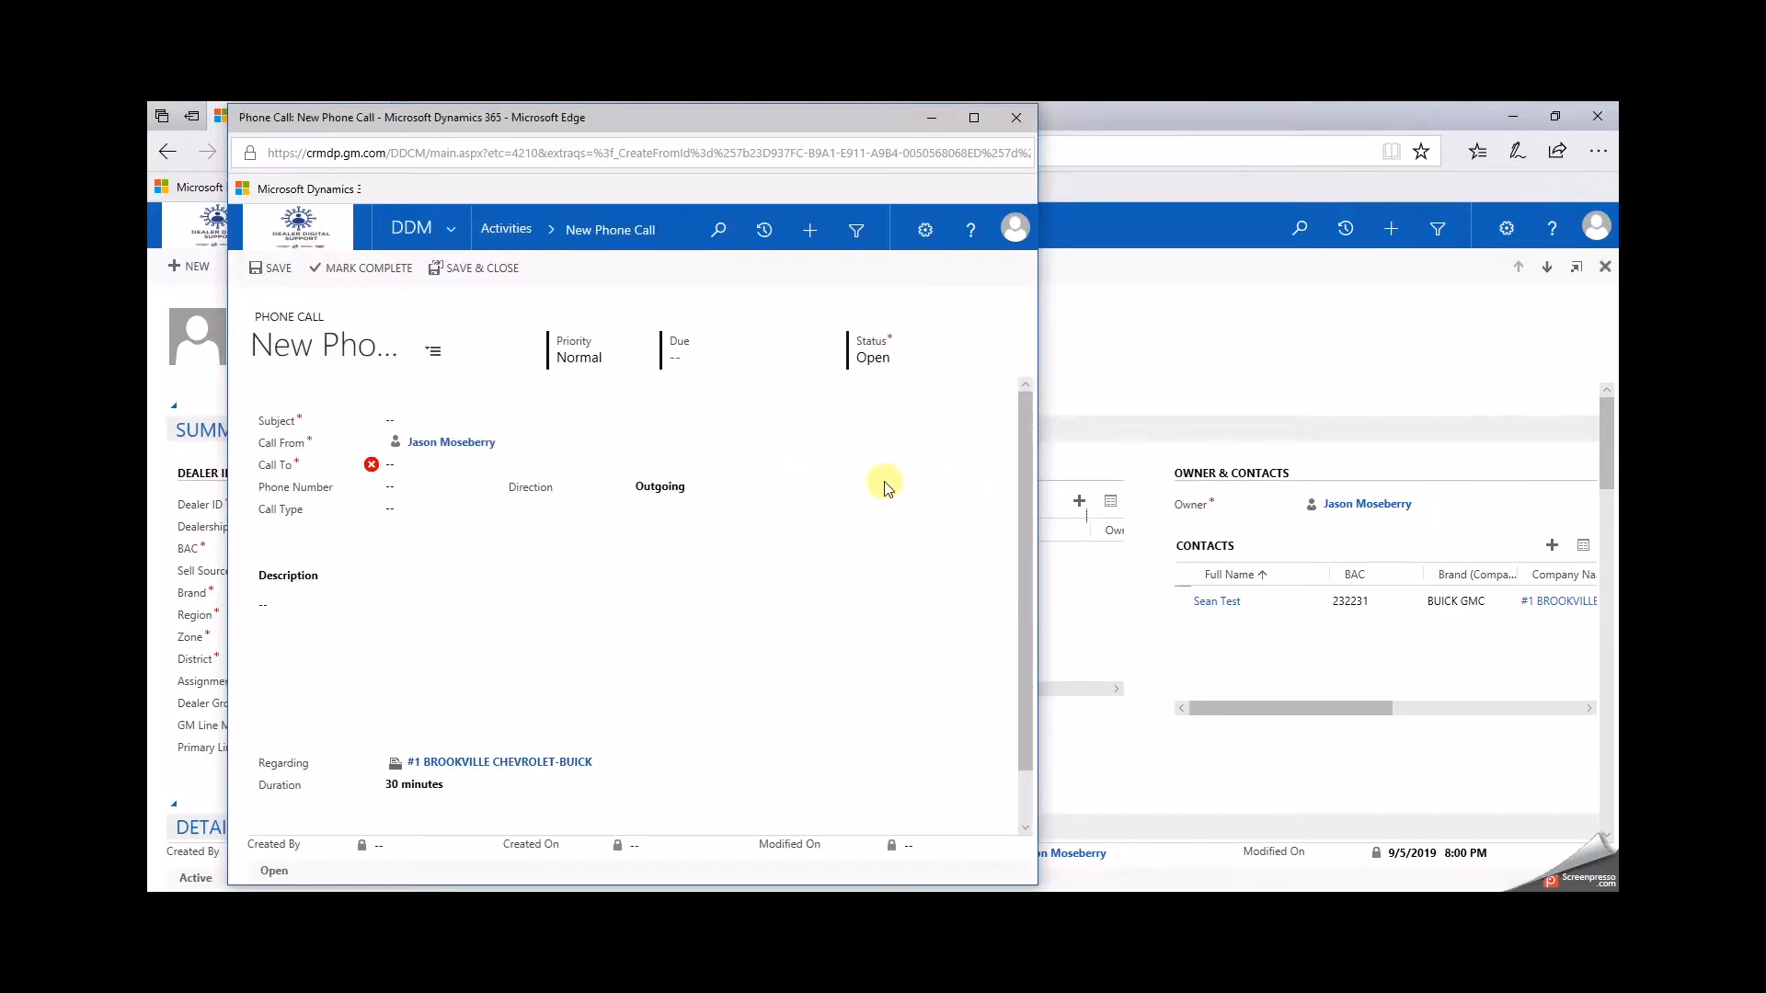
left_click(894, 354)
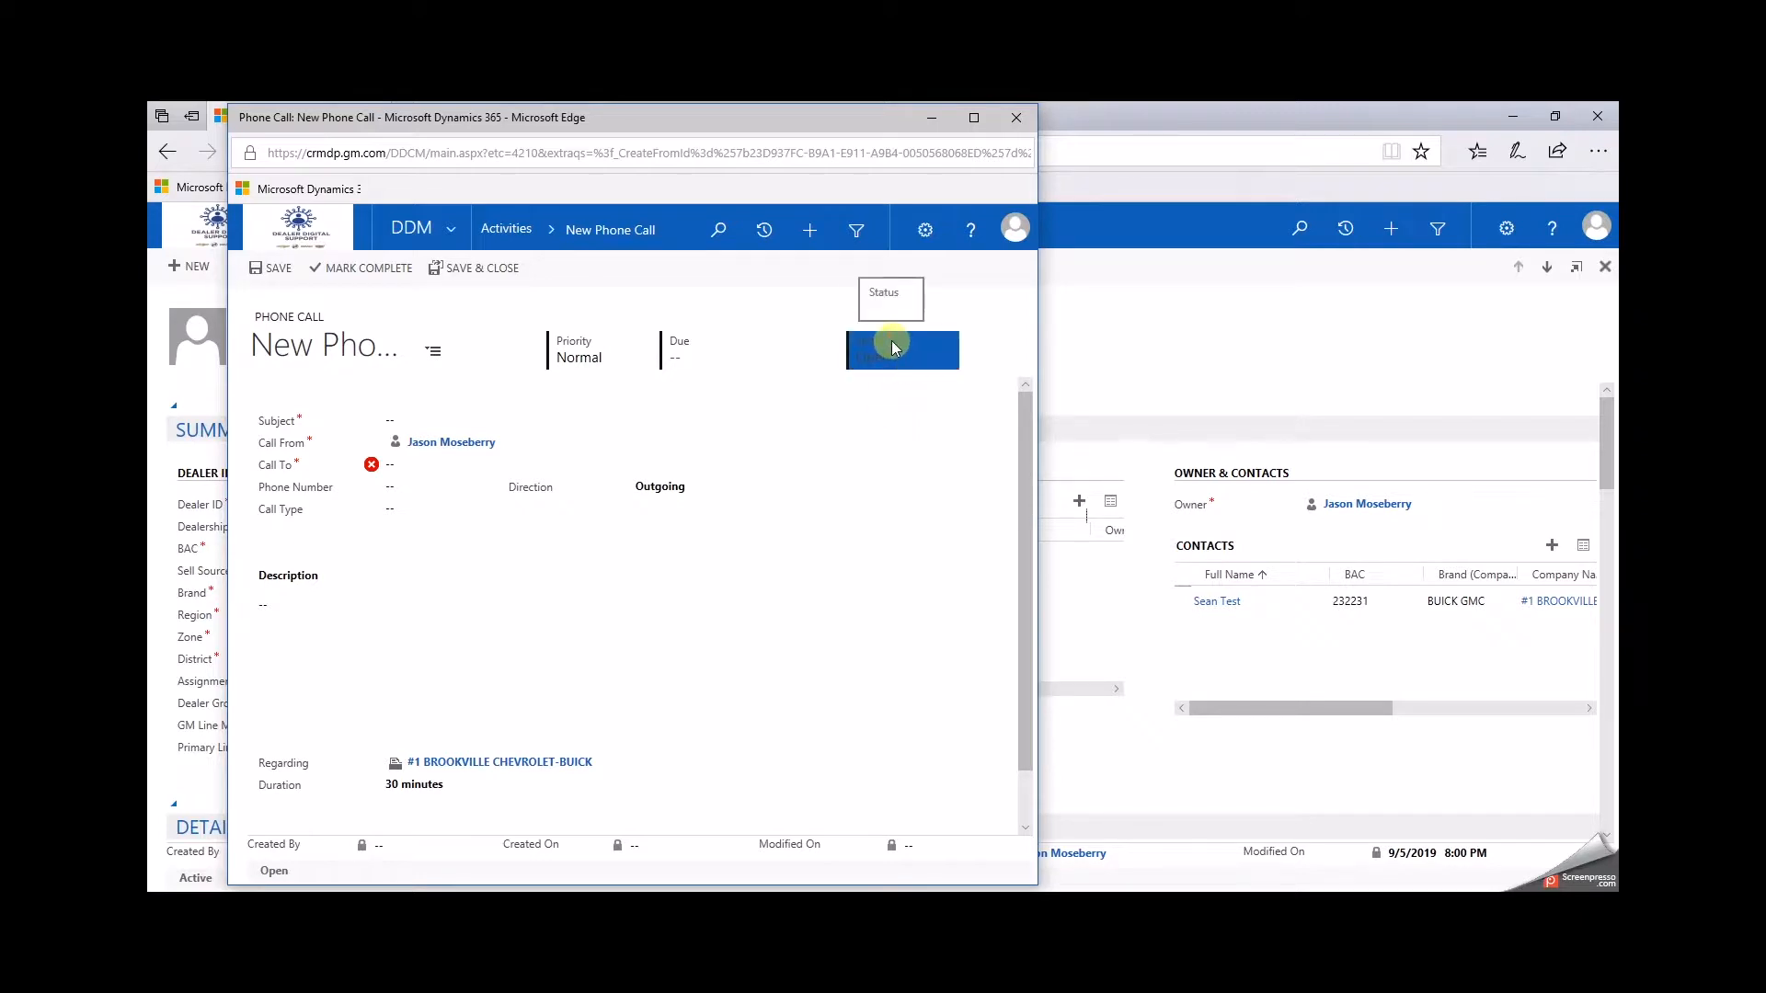
left_click(597, 391)
left_click(329, 423)
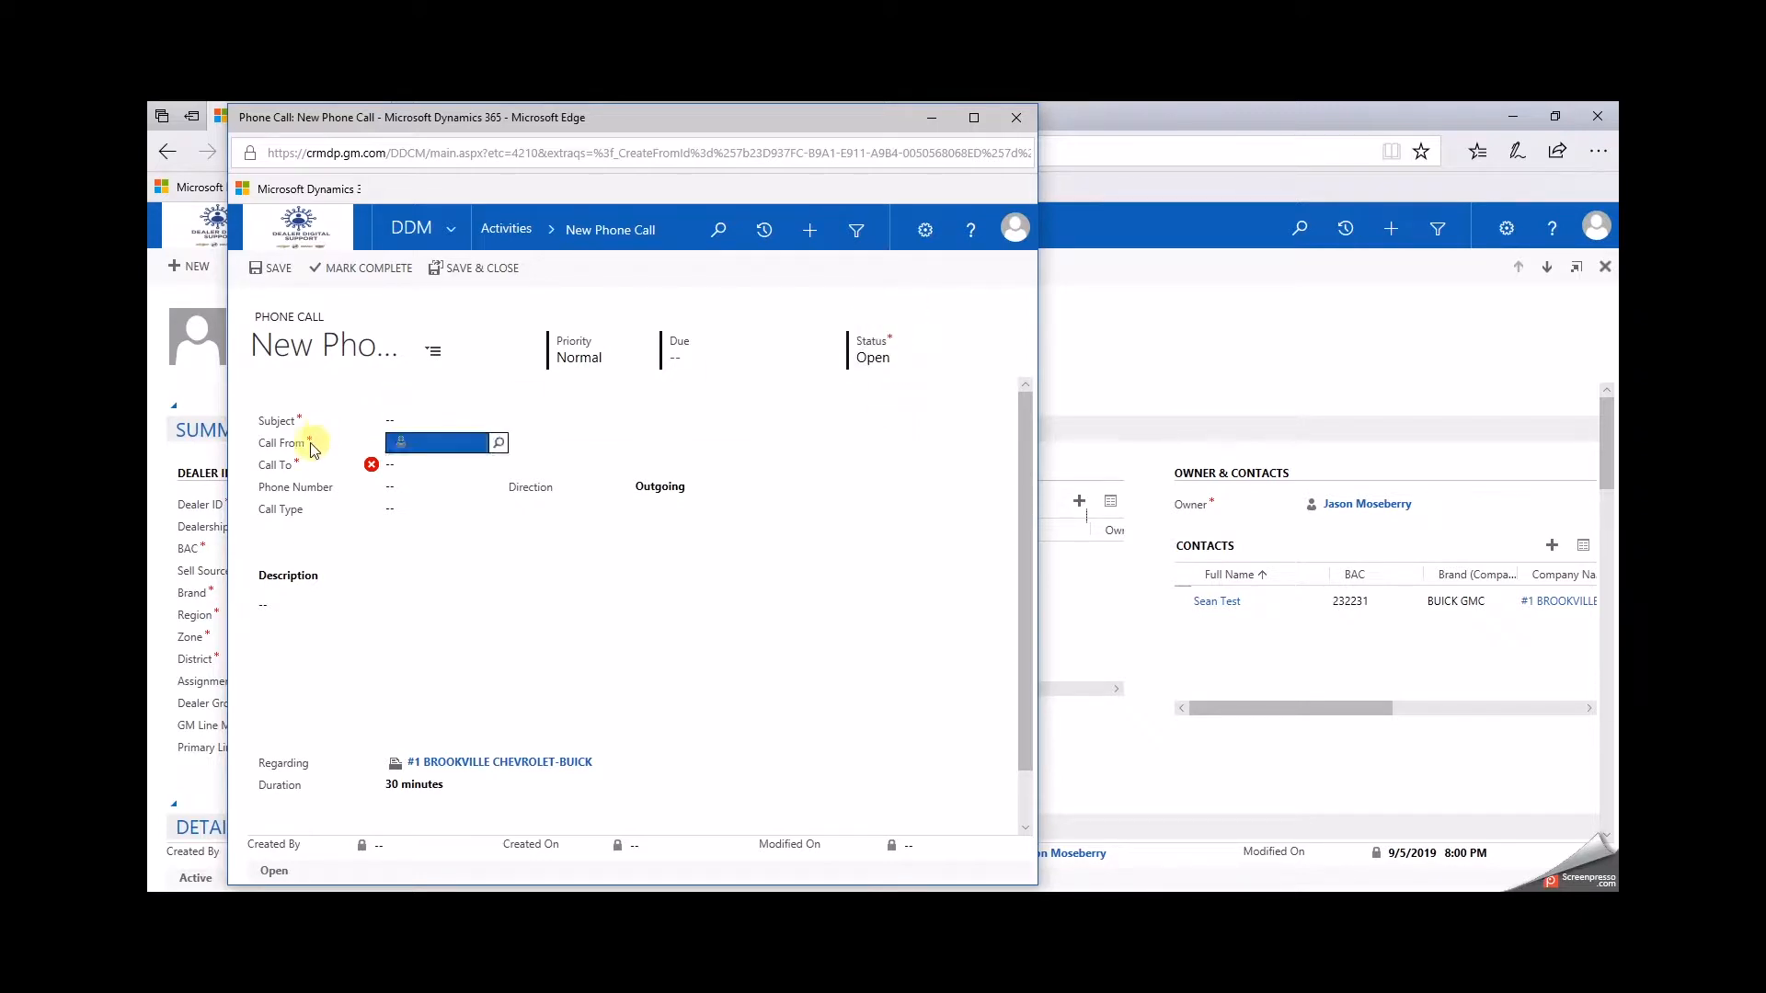
left_click(308, 467)
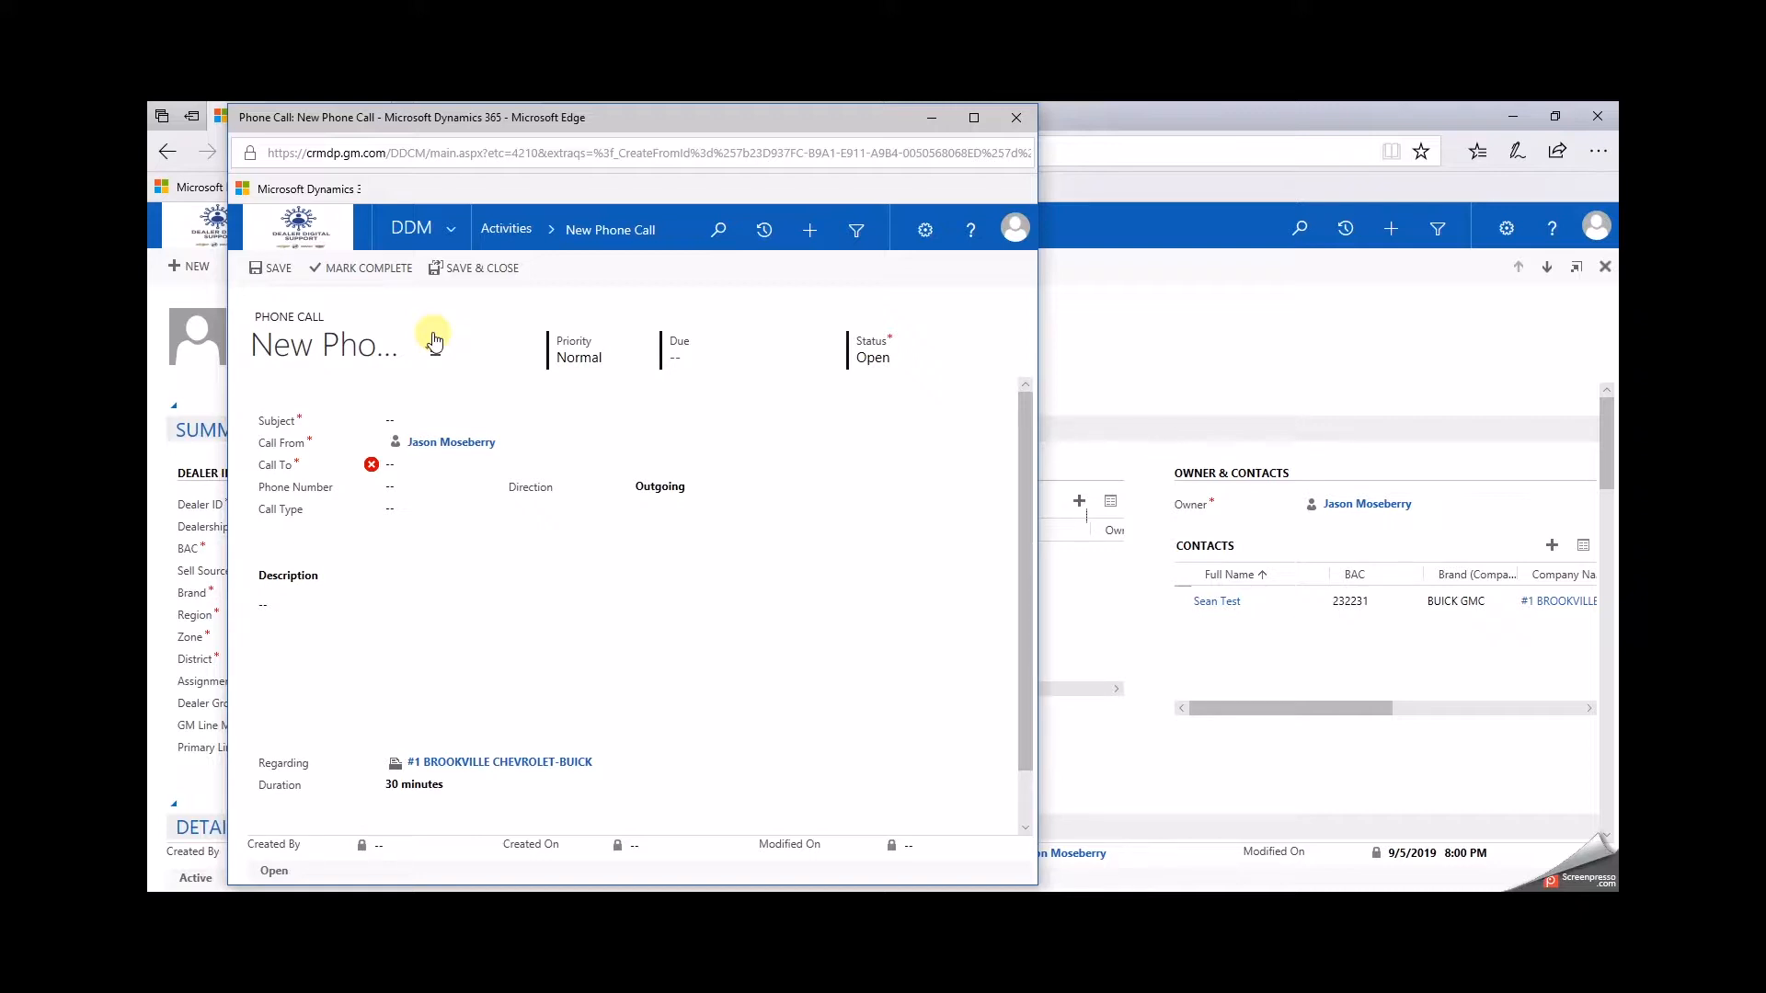
left_click(319, 510)
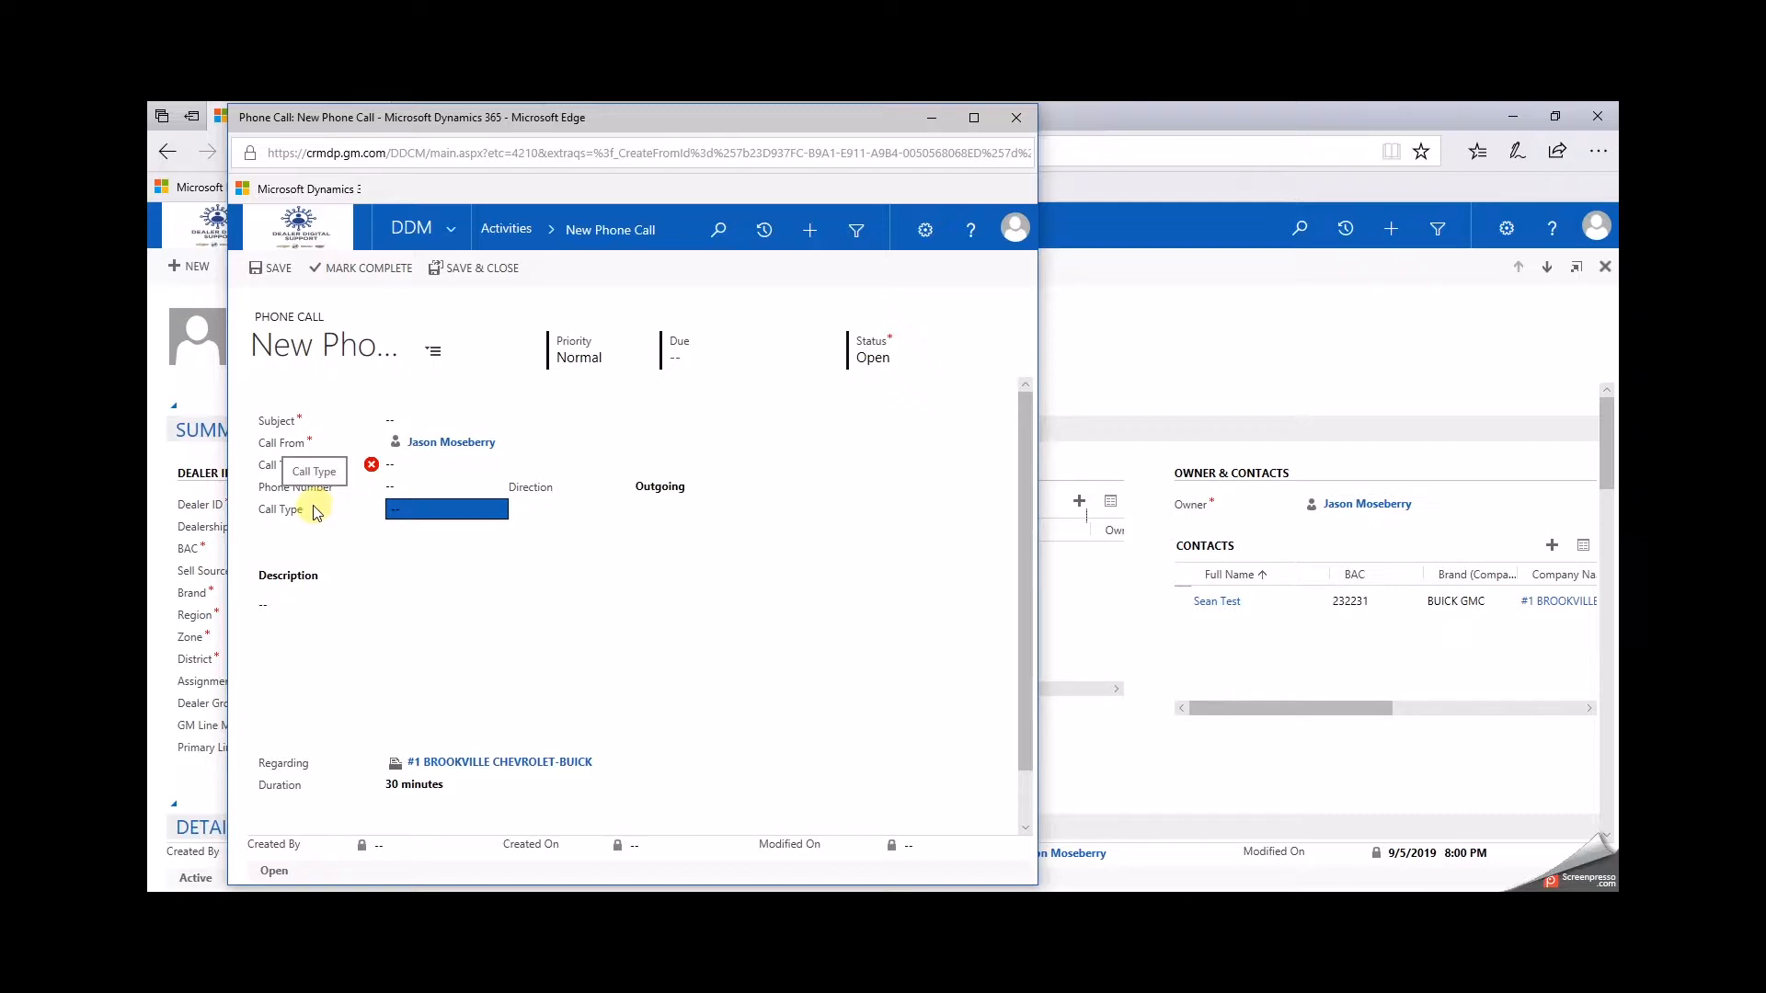
left_click(695, 402)
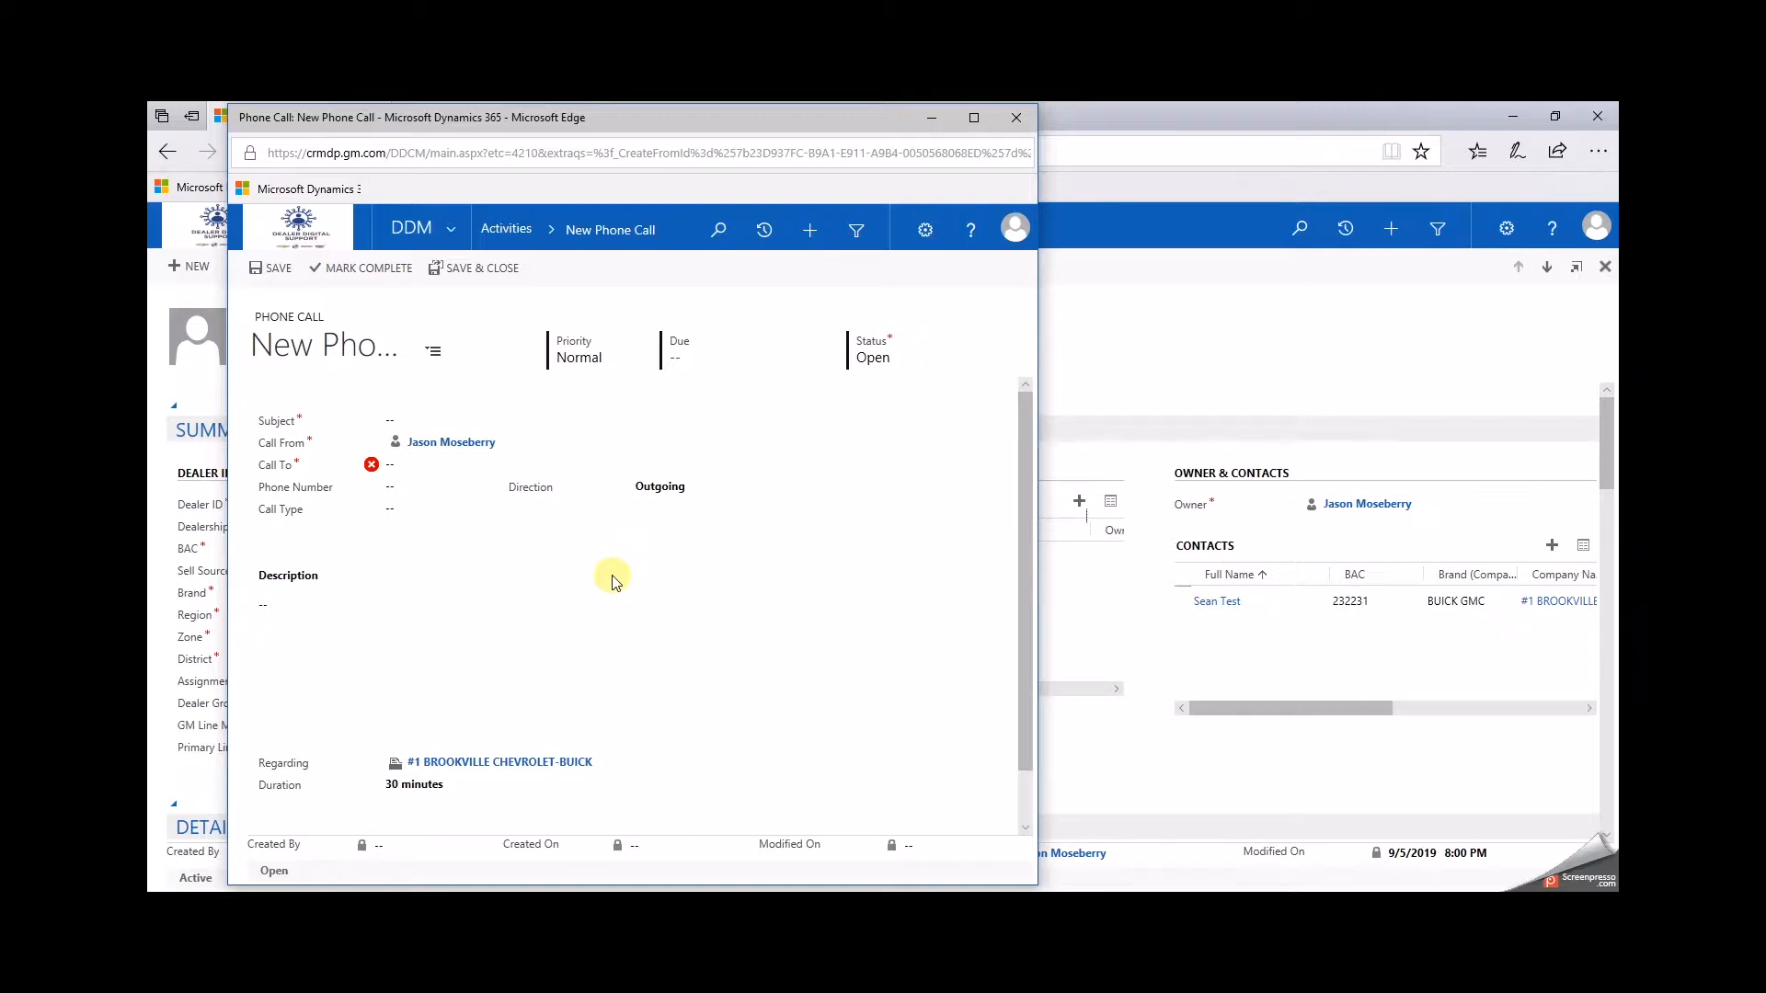
left_click(445, 508)
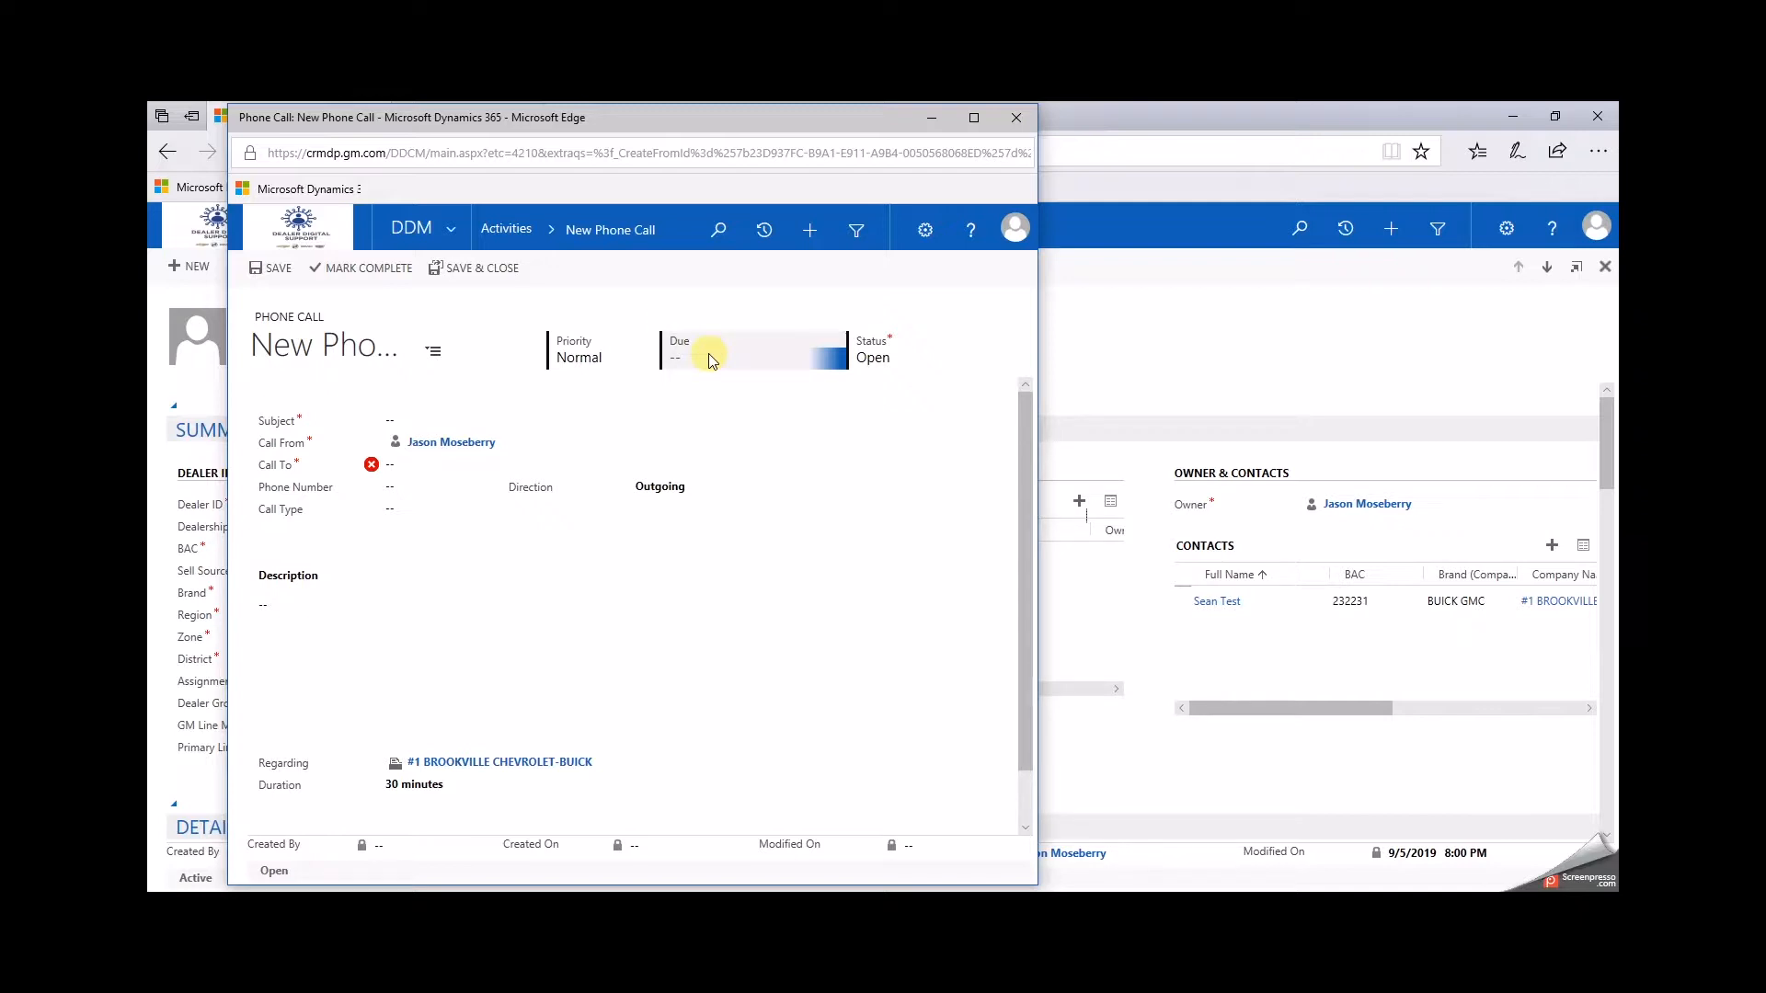
left_click_drag(725, 121, 960, 125)
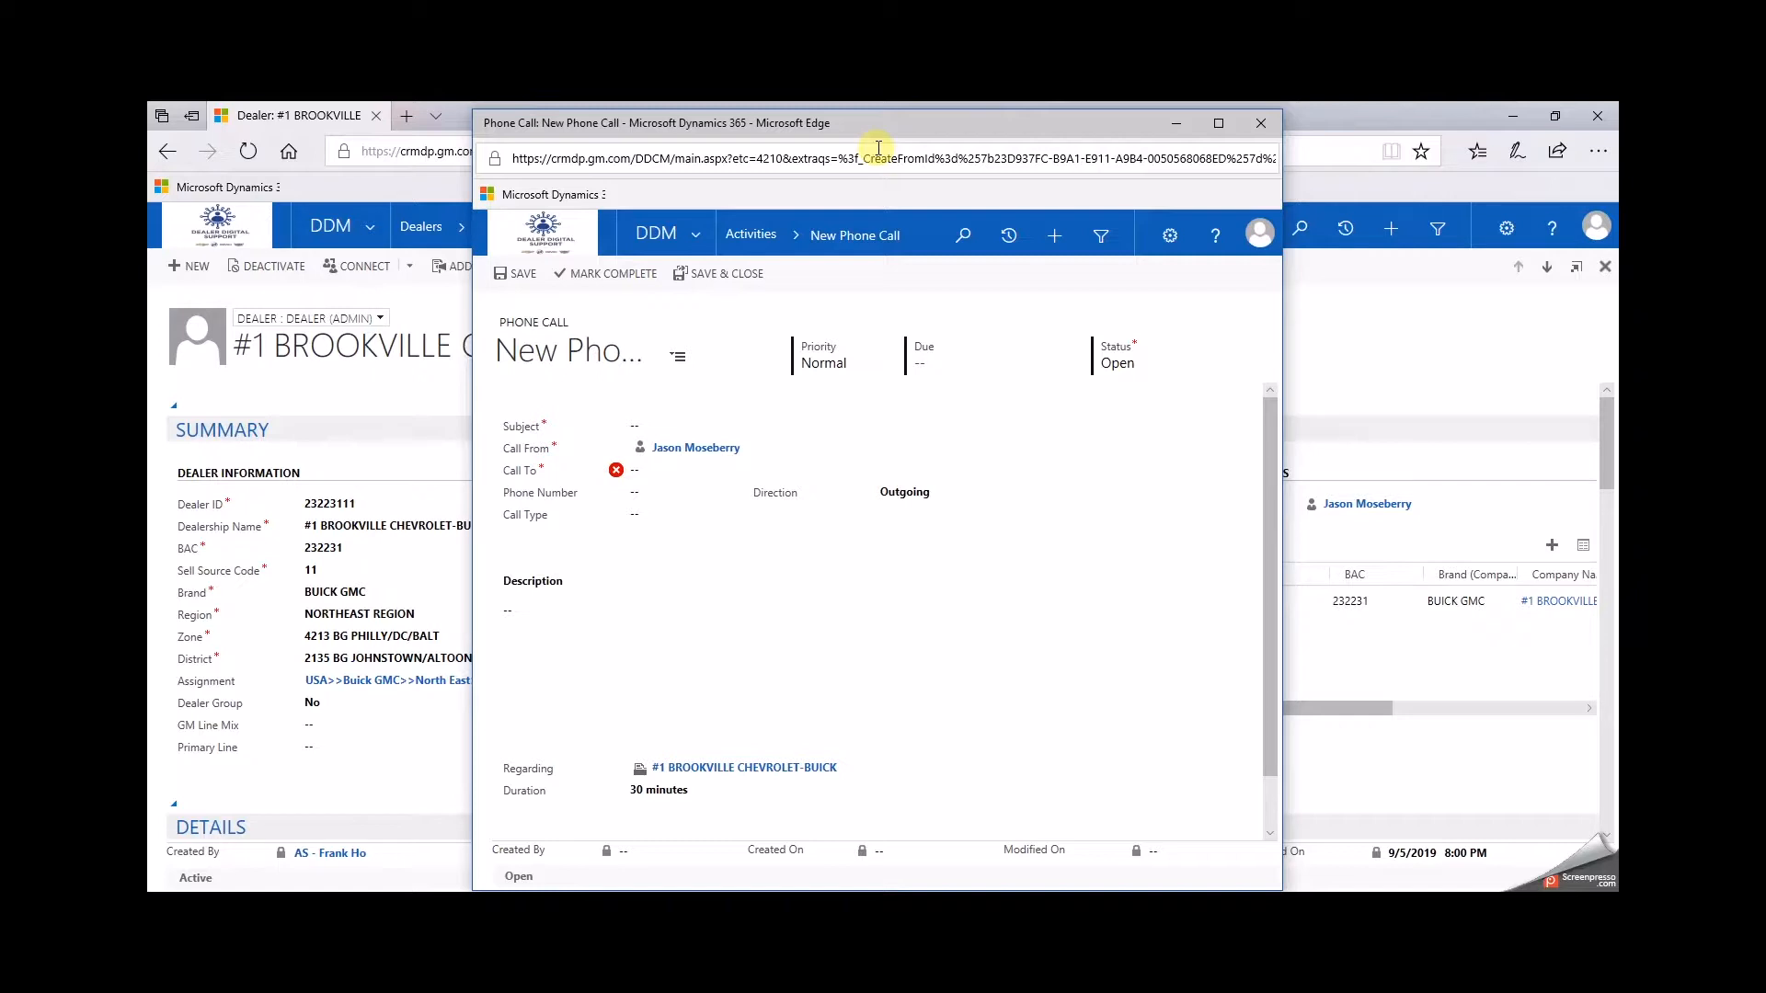
left_click_drag(908, 127, 633, 138)
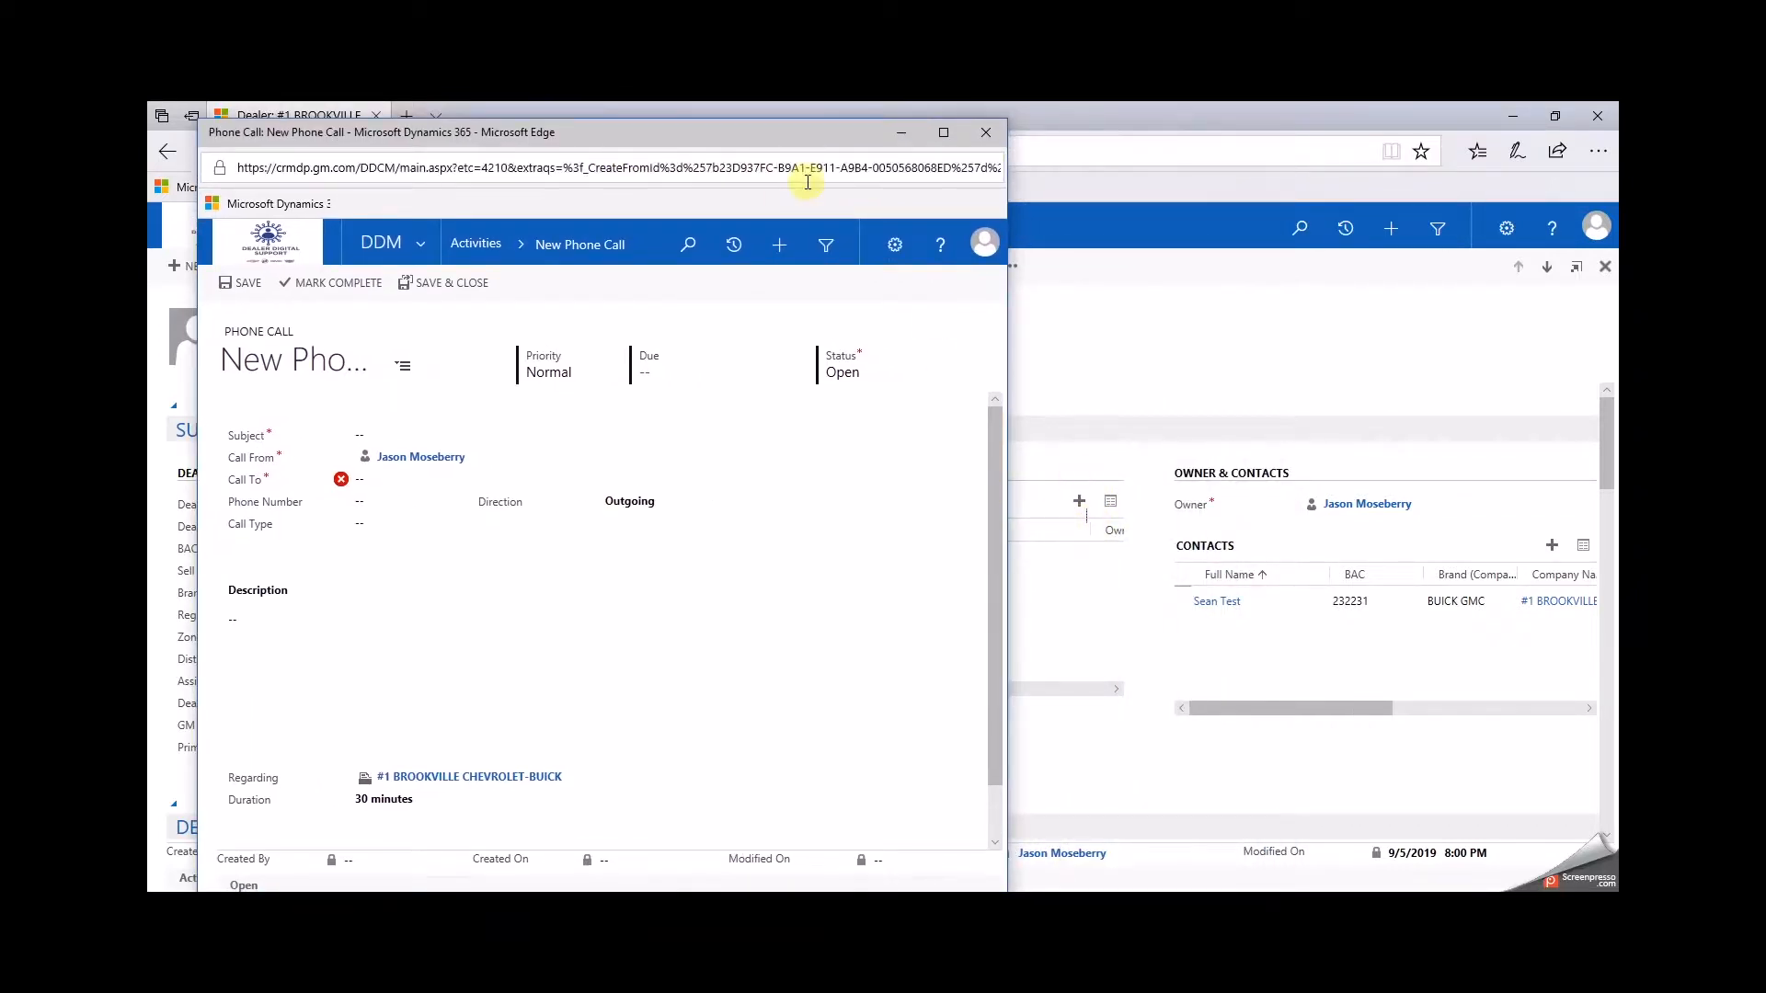
left_click_drag(776, 130, 1026, 119)
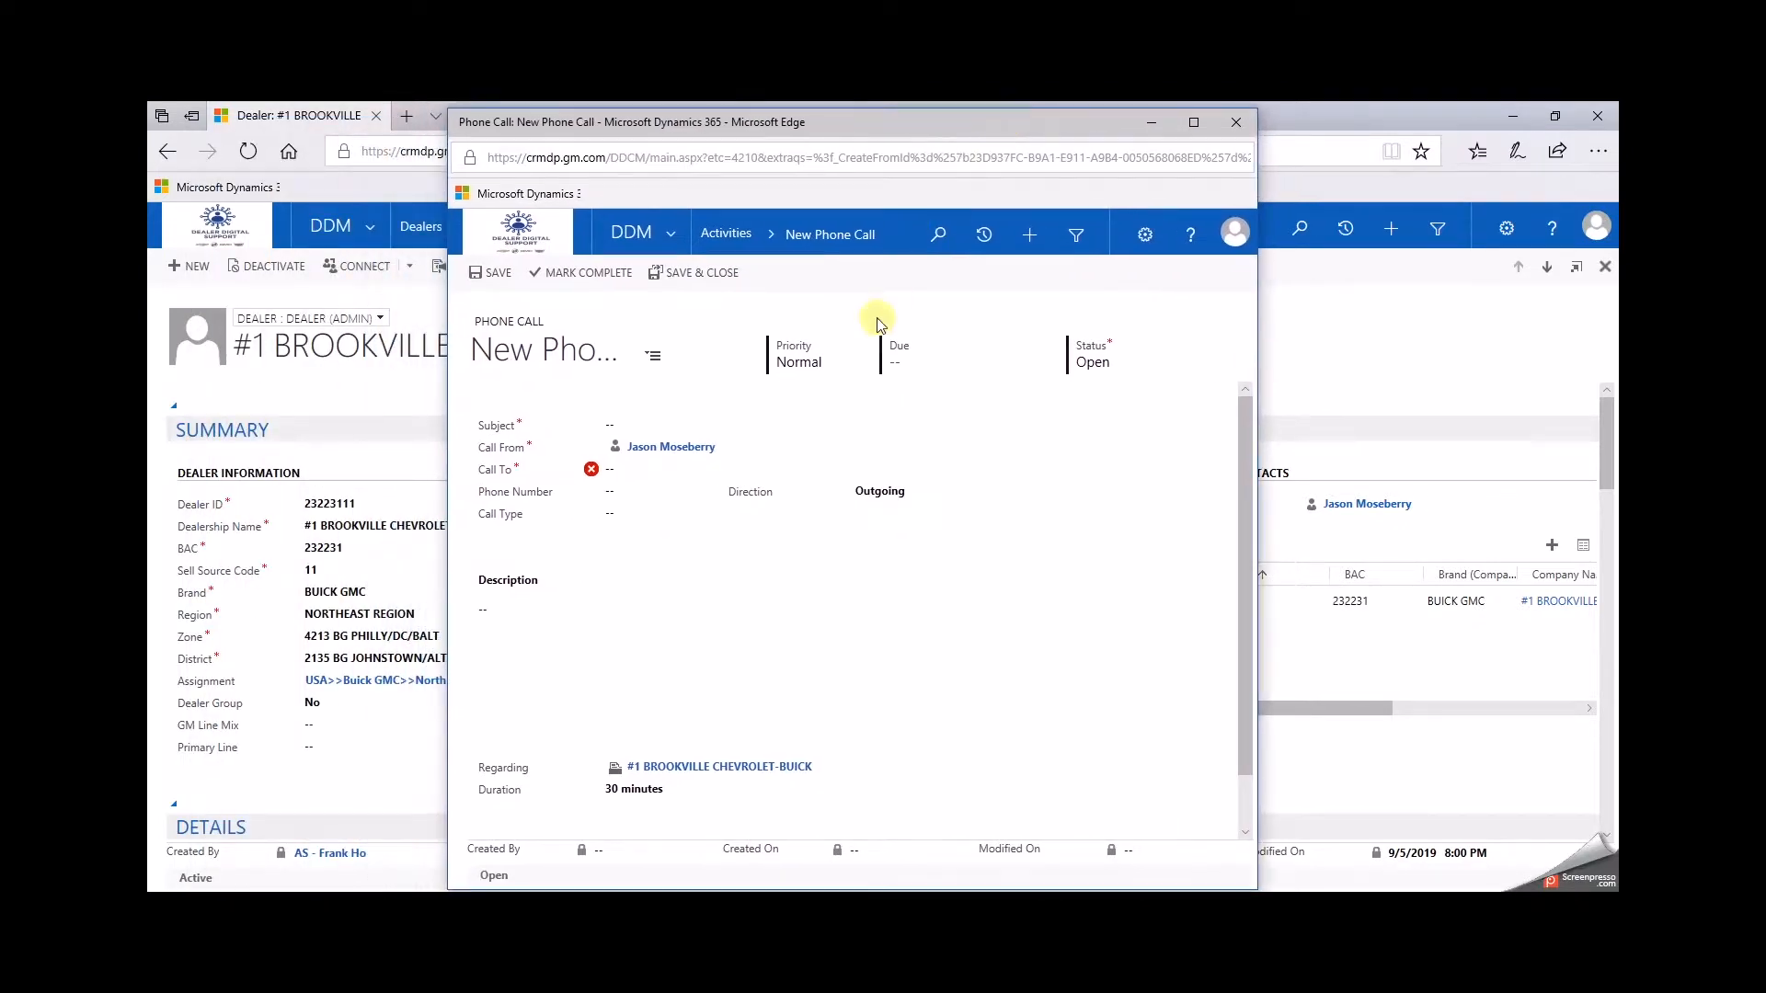
Step: Set the phone call's priority to Normal
left_click(800, 367)
left_click(800, 370)
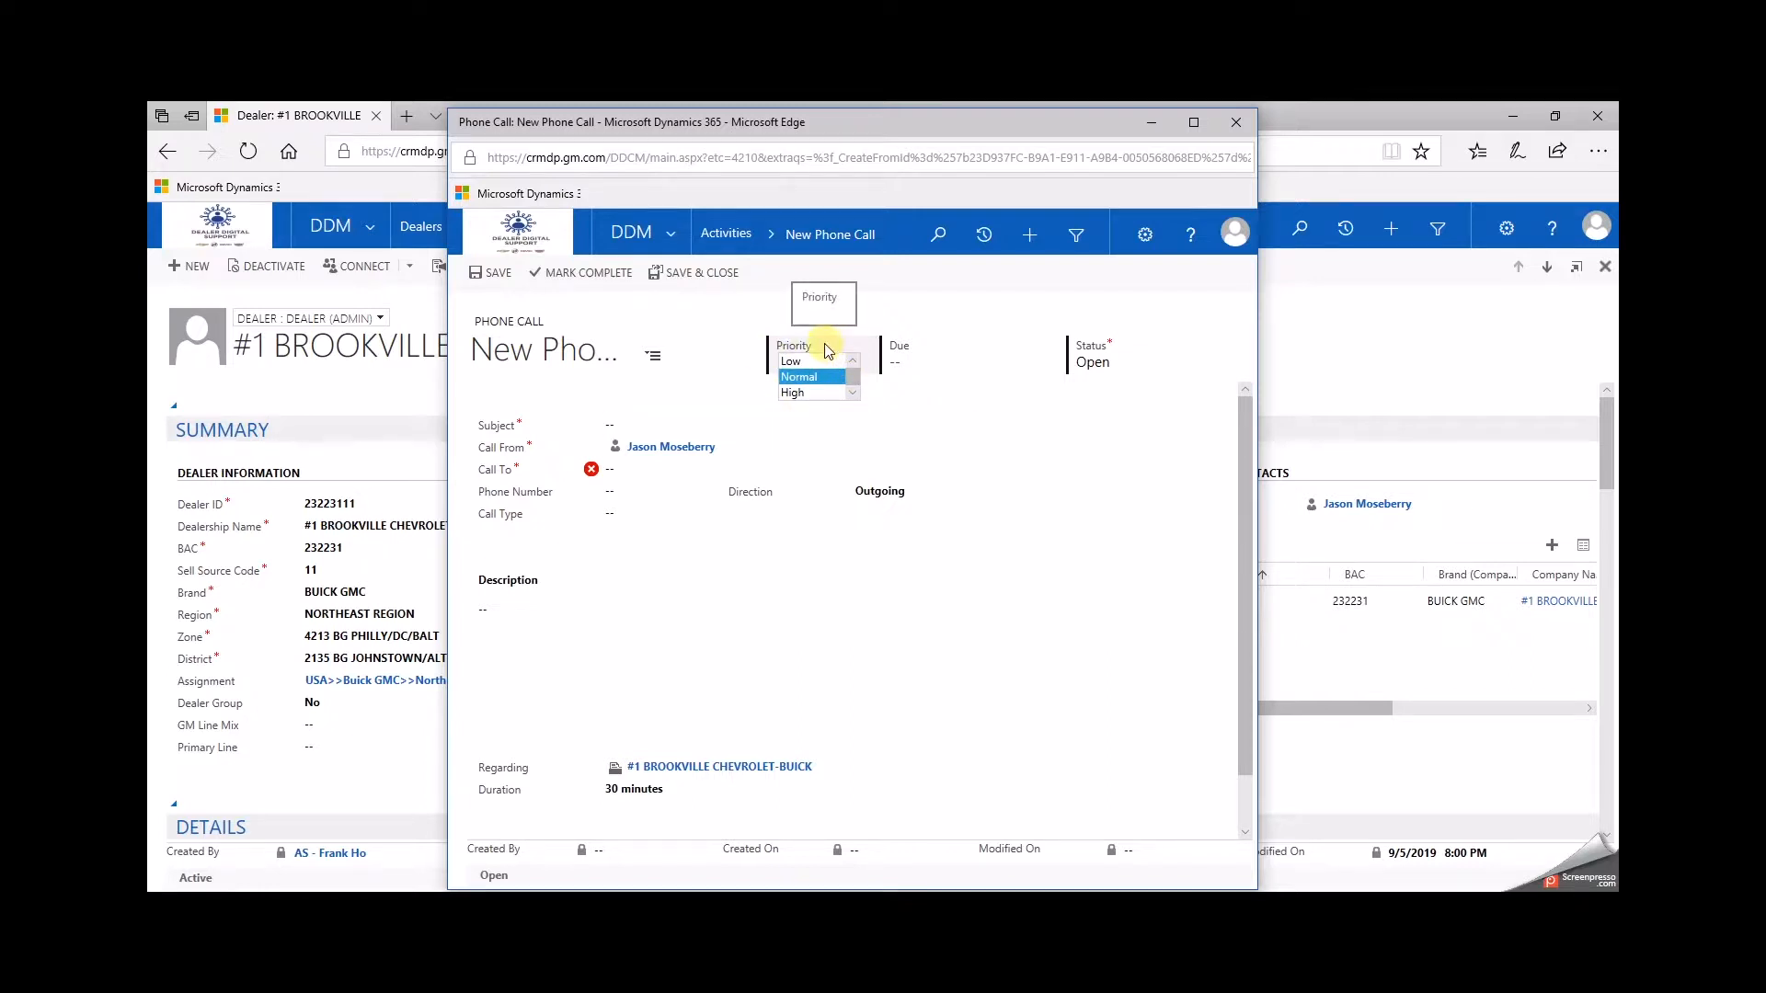
left_click(808, 377)
left_click(806, 375)
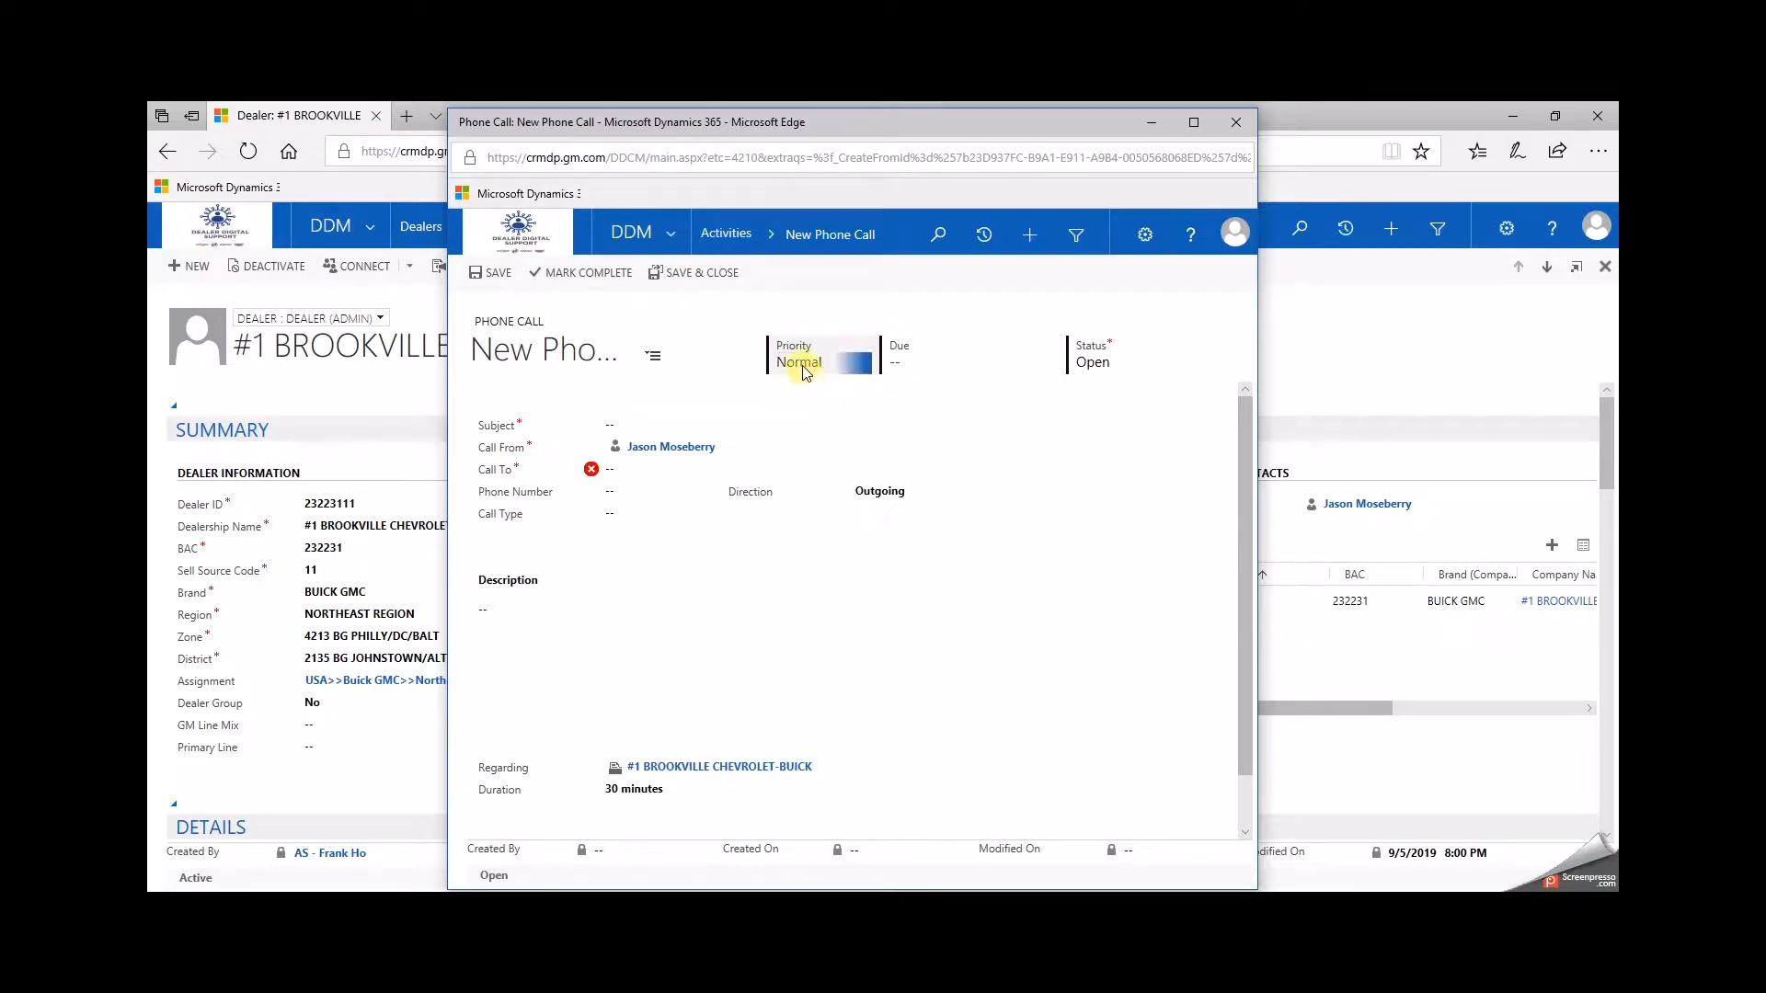
left_click(803, 370)
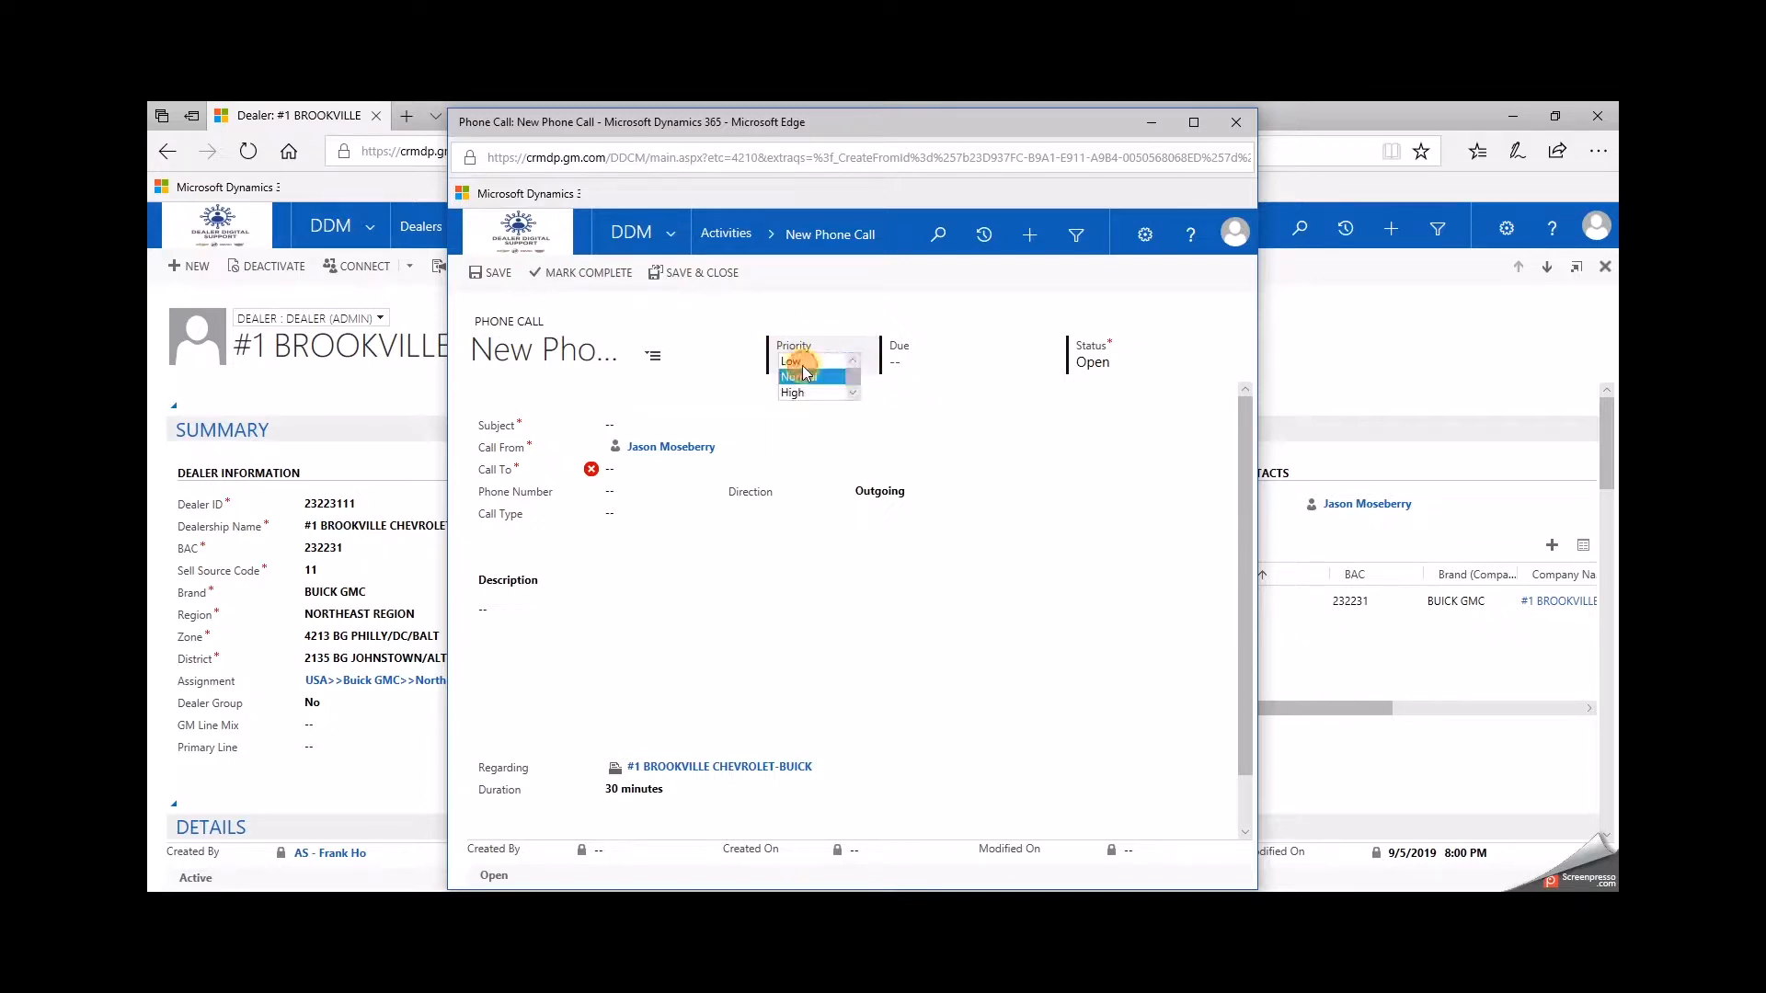
left_click(818, 416)
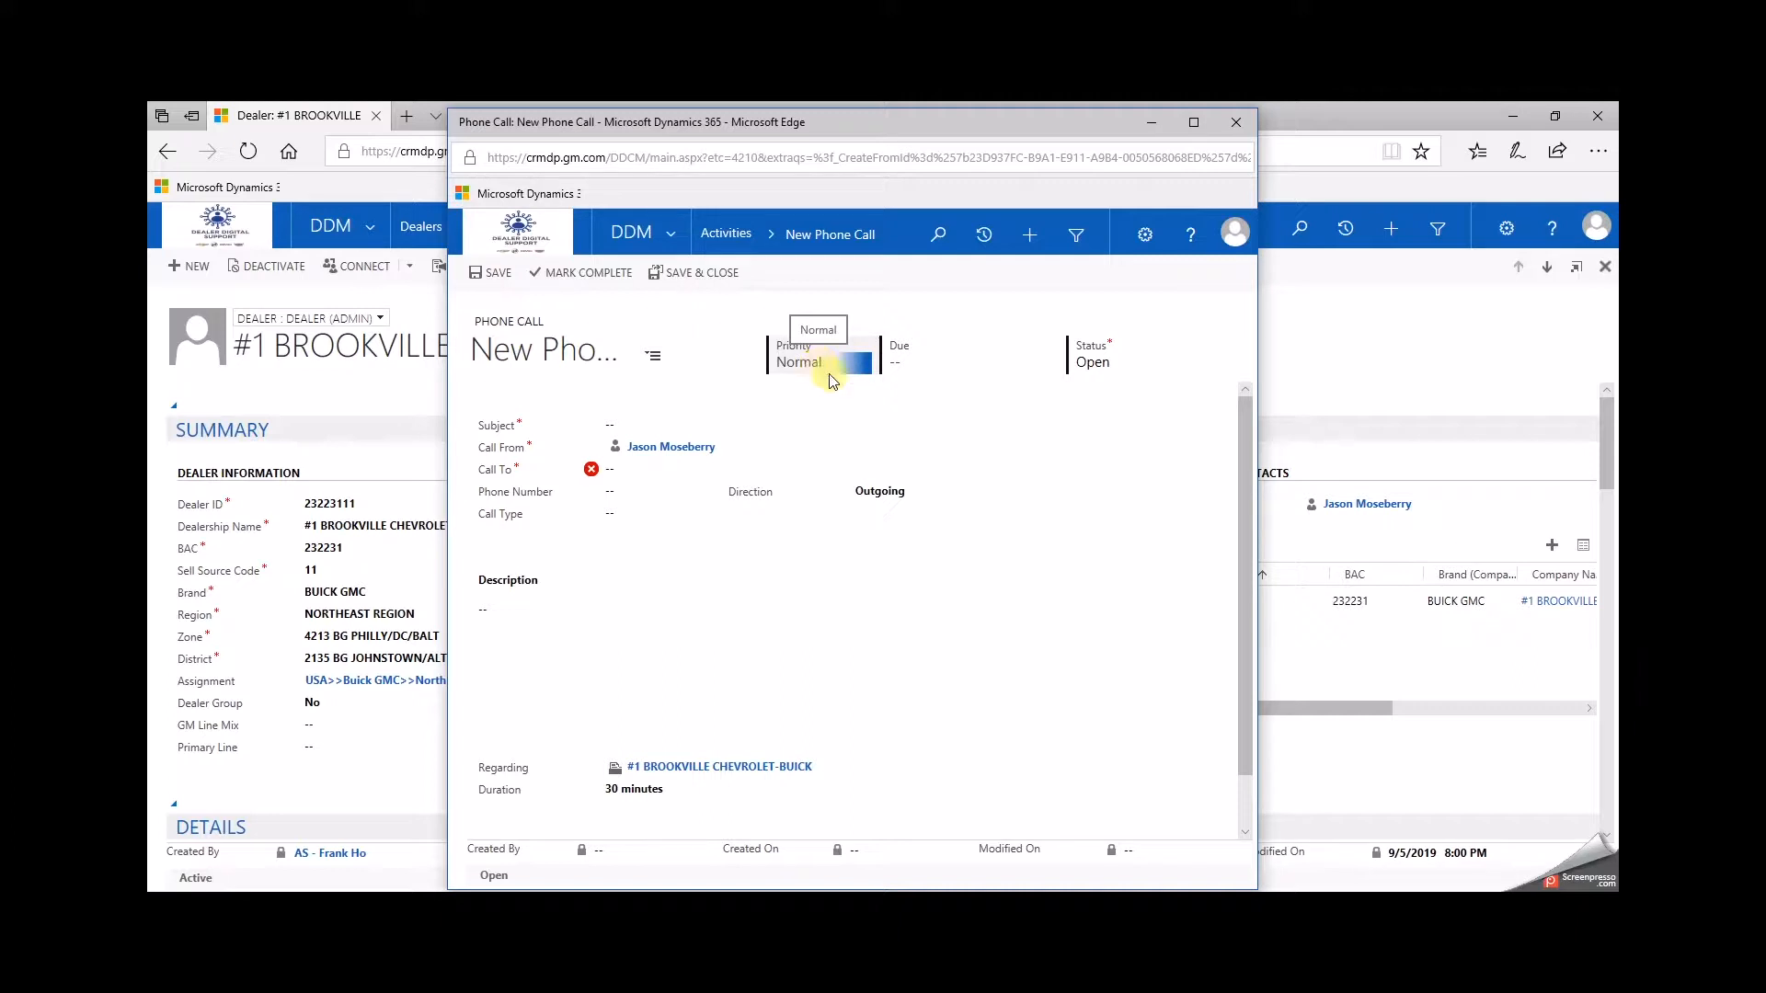
Step: Set the phone call's due date to 10/4/2019 and its due time to 10:00 AM
left_click(924, 368)
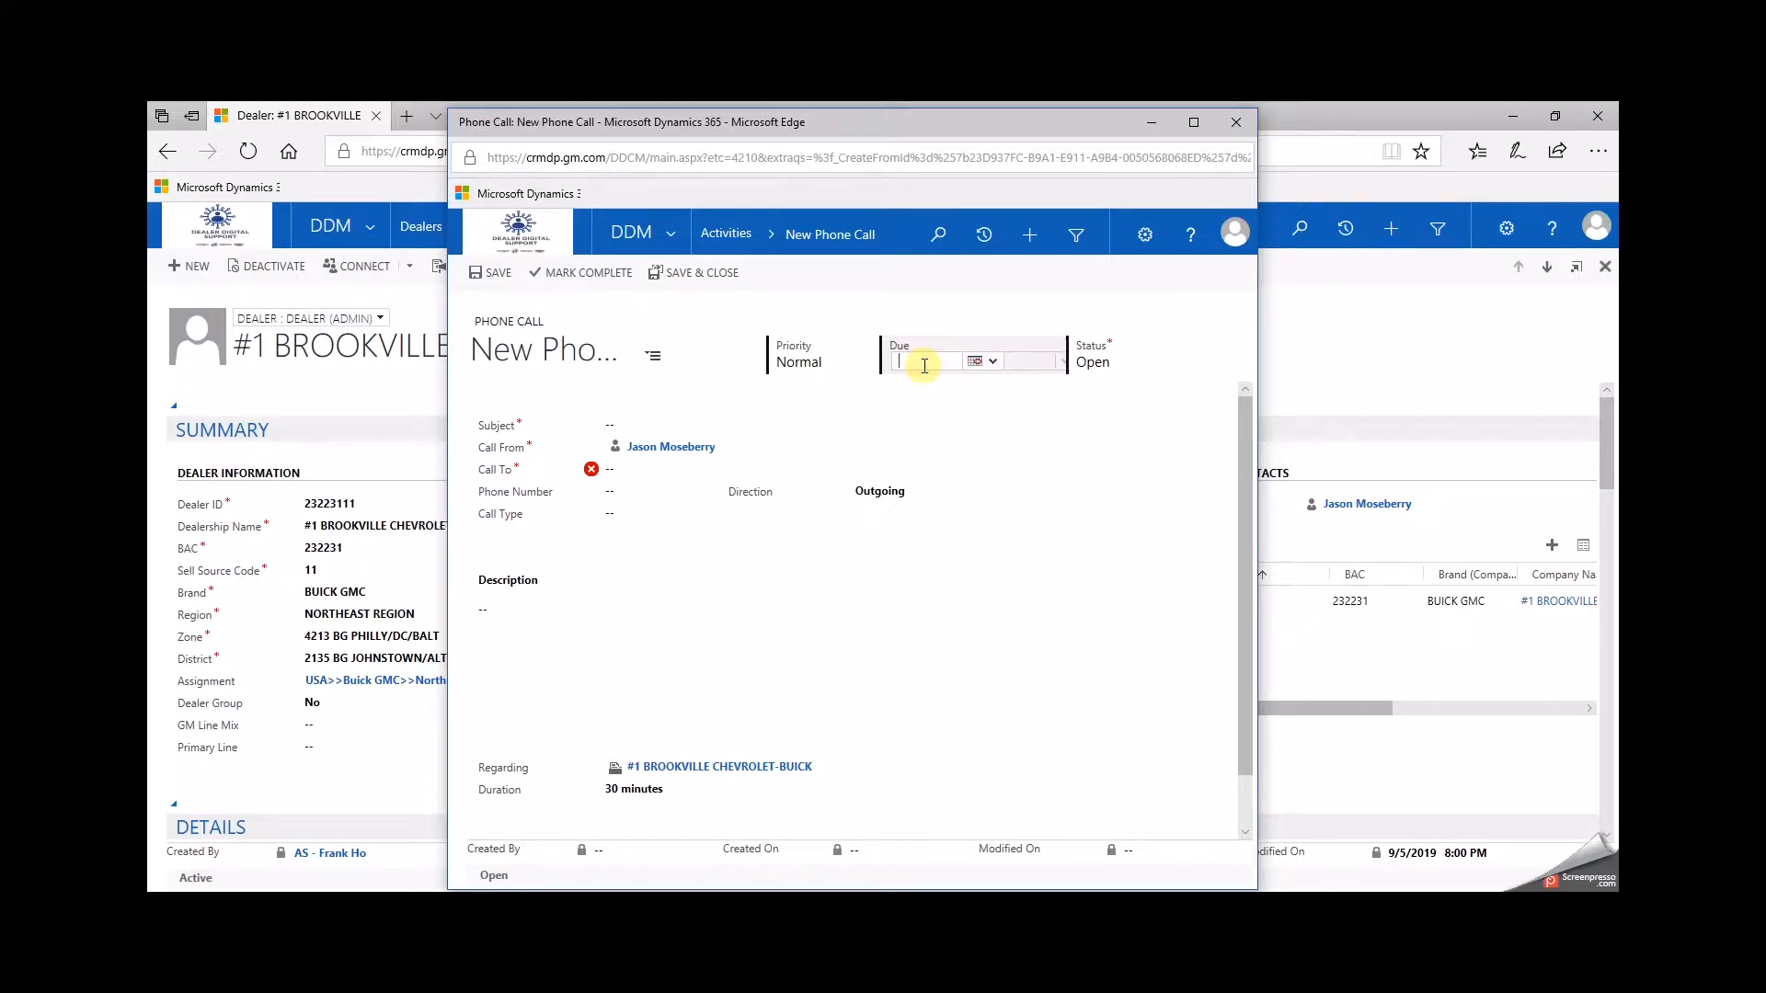
left_click(993, 364)
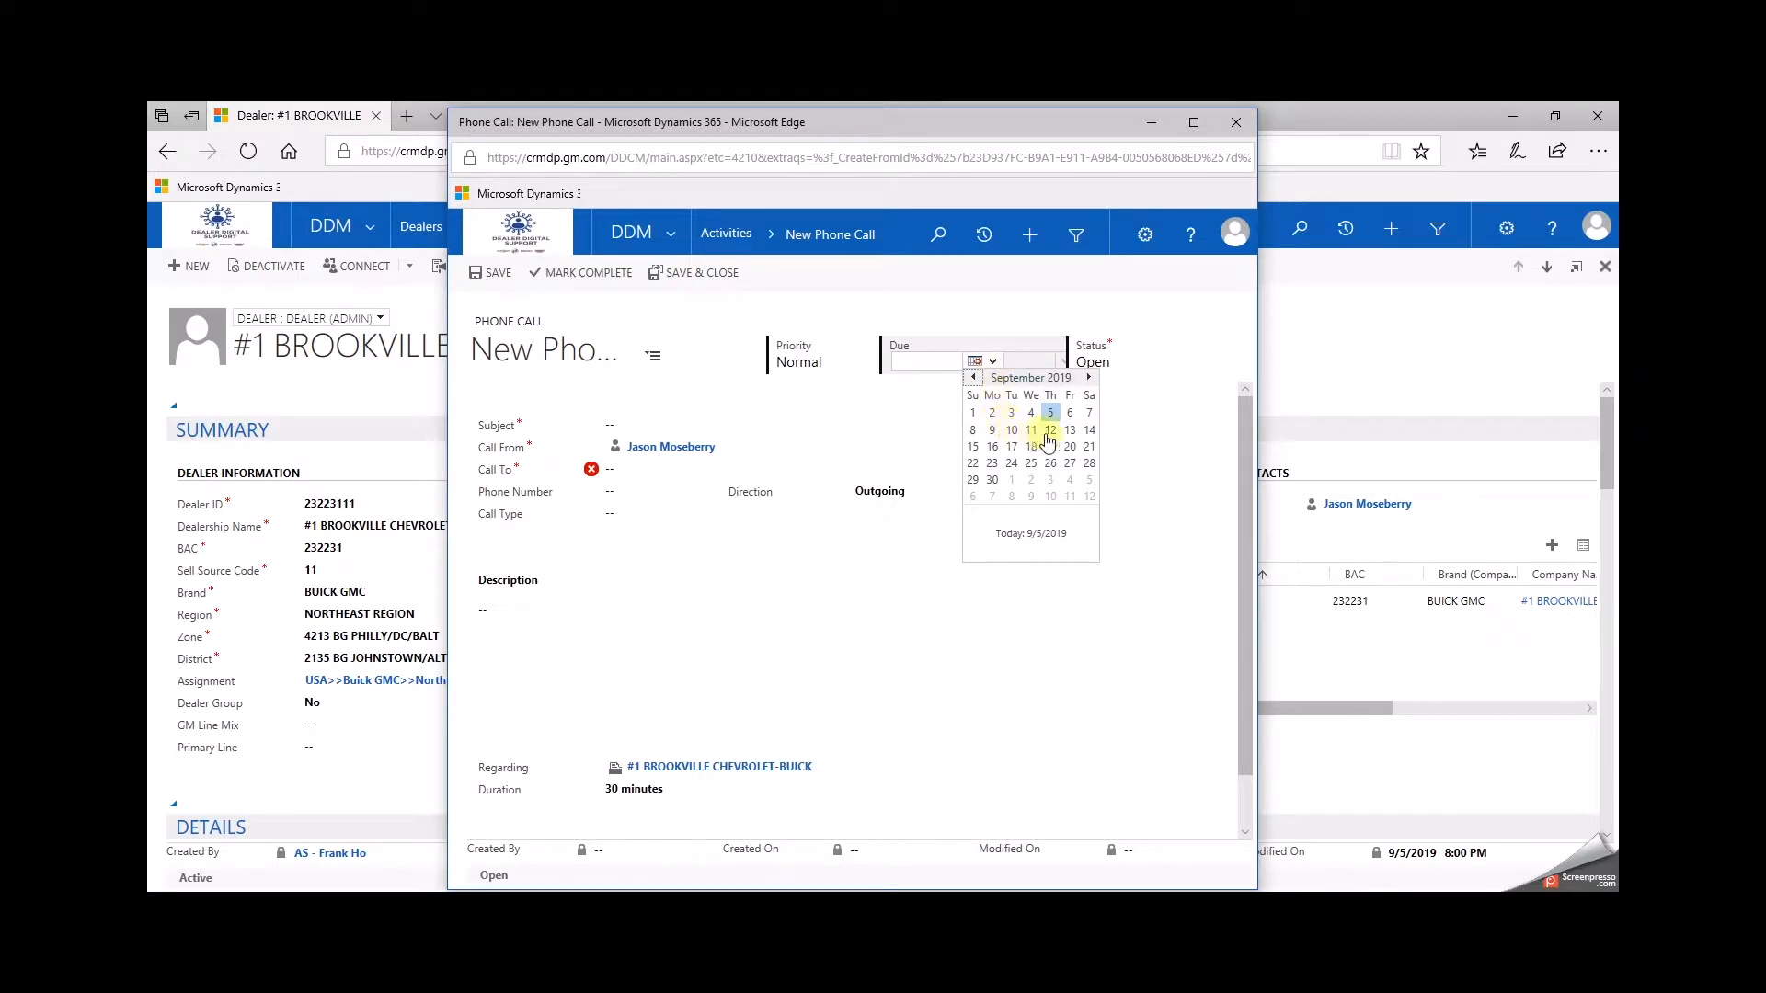
left_click(1090, 378)
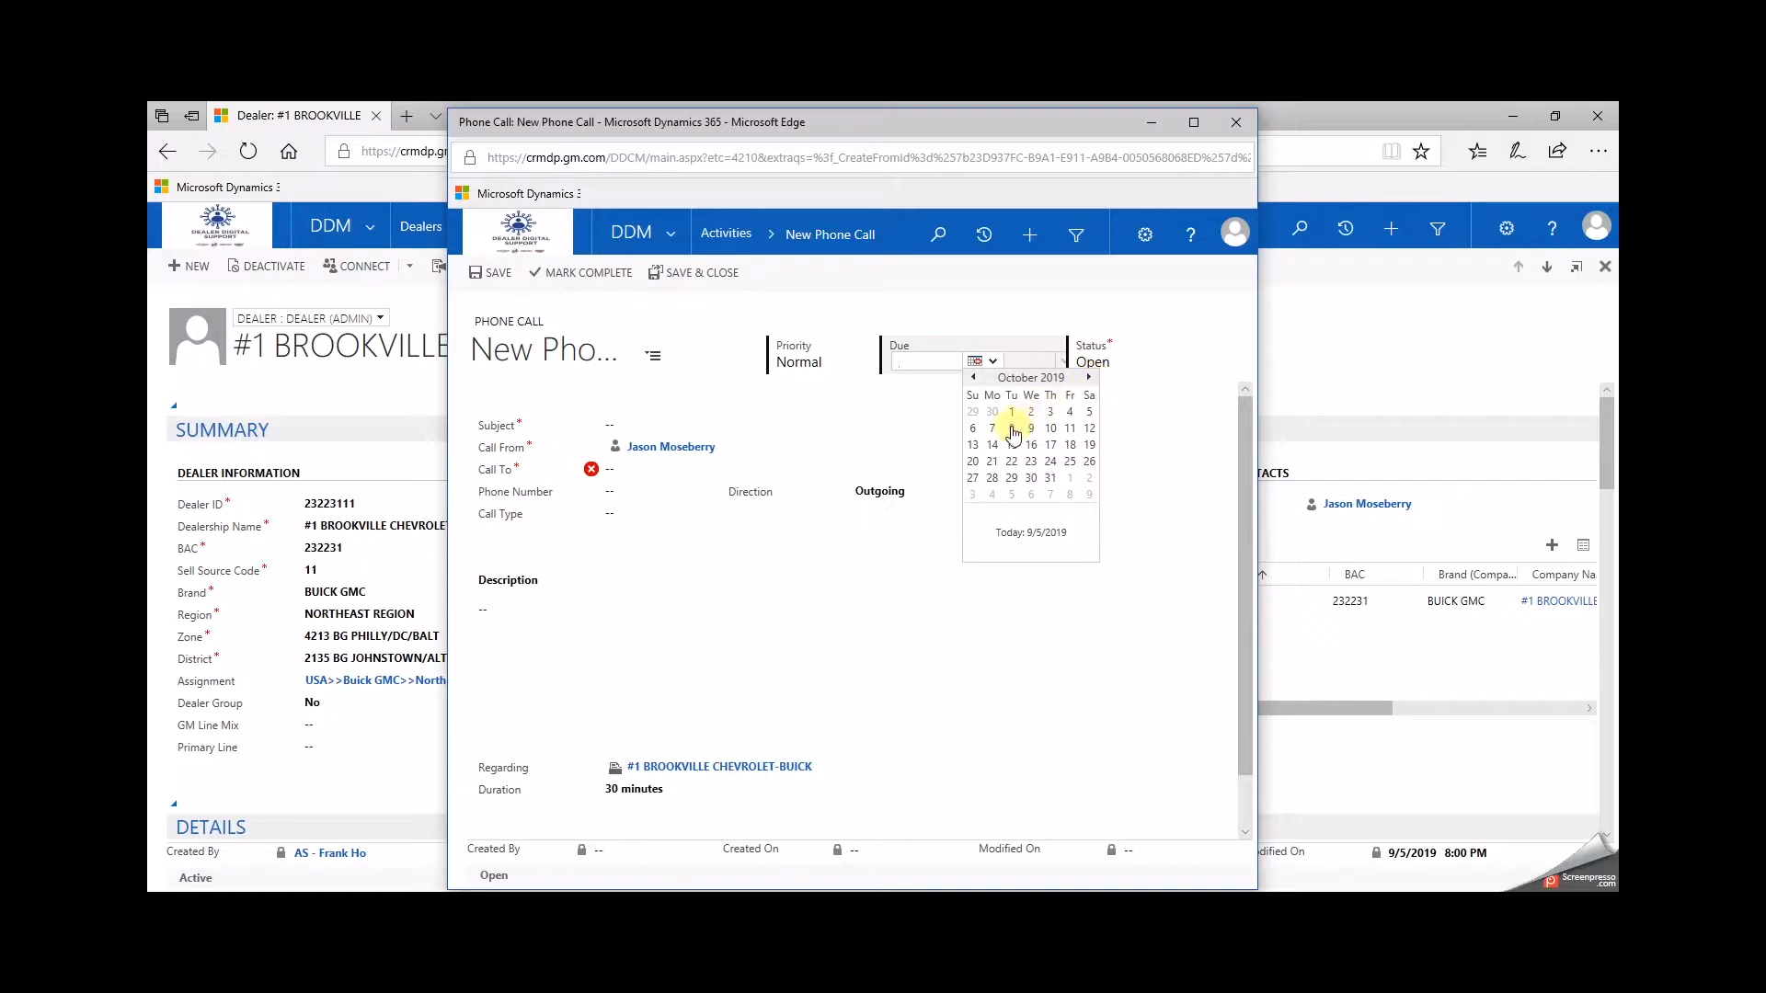
left_click(1070, 414)
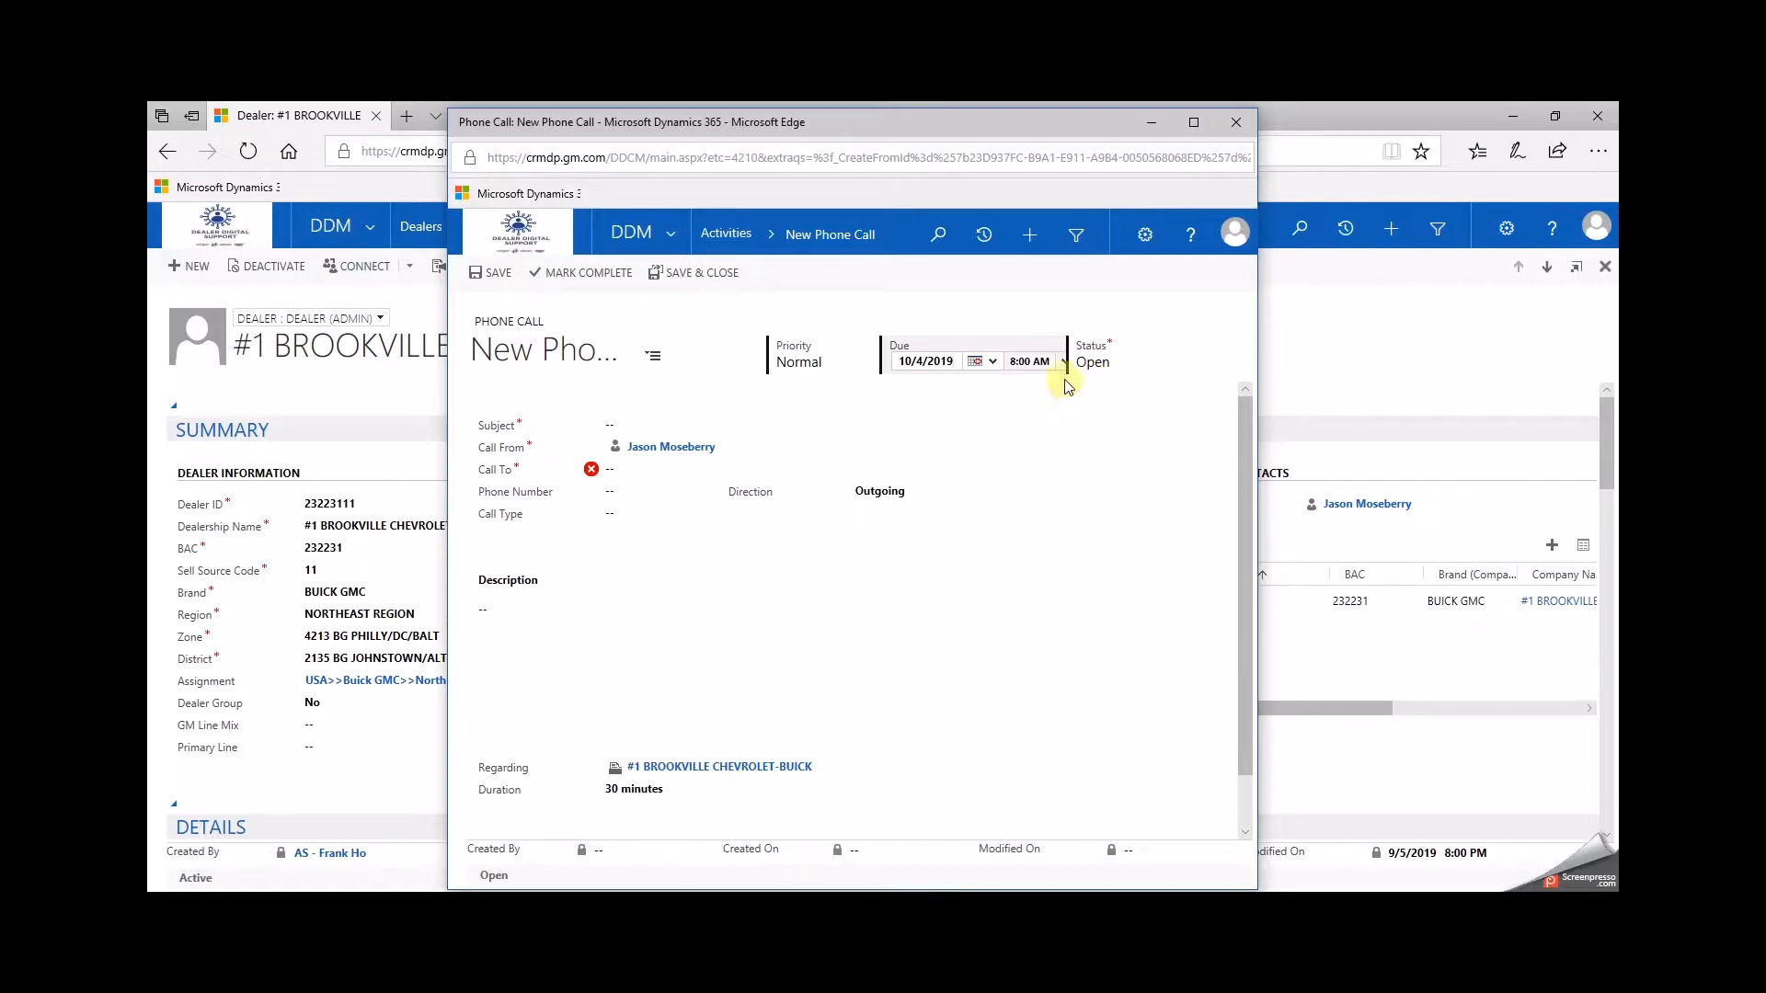
left_click(1063, 363)
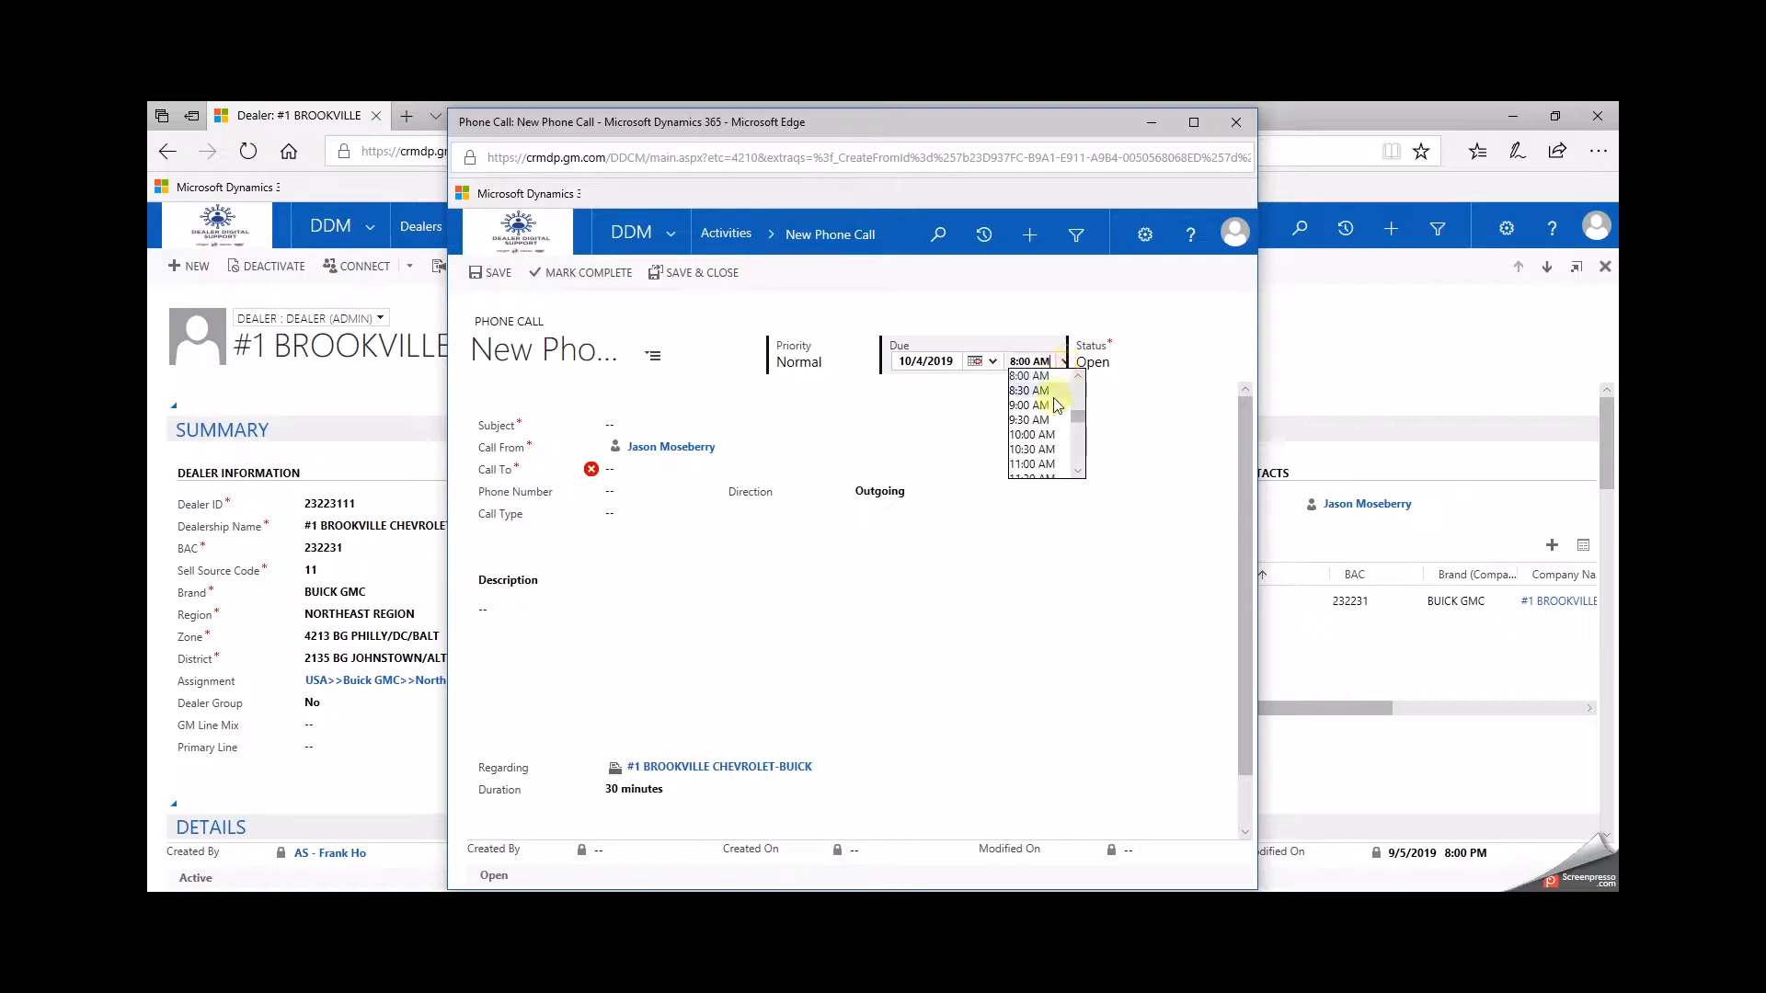
left_click(1037, 434)
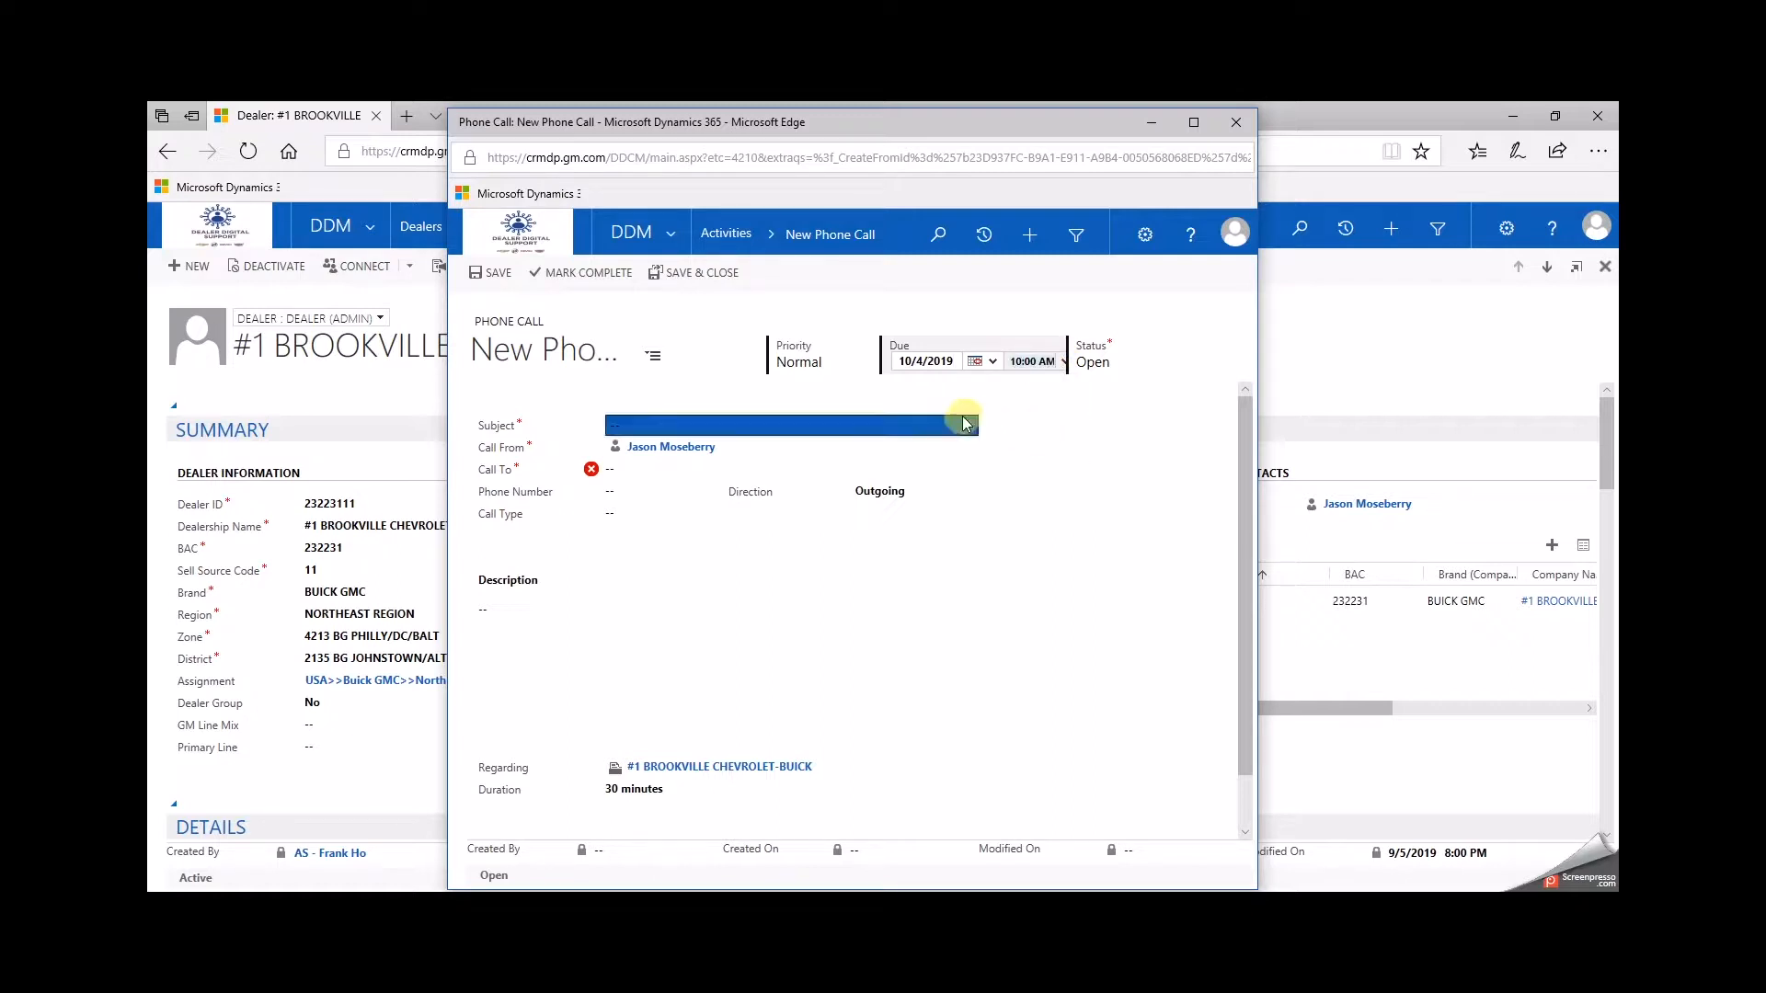
Step: Enter "GTM CALL Focus: Trucks LD" as the subject of the phone call
left_click(959, 416)
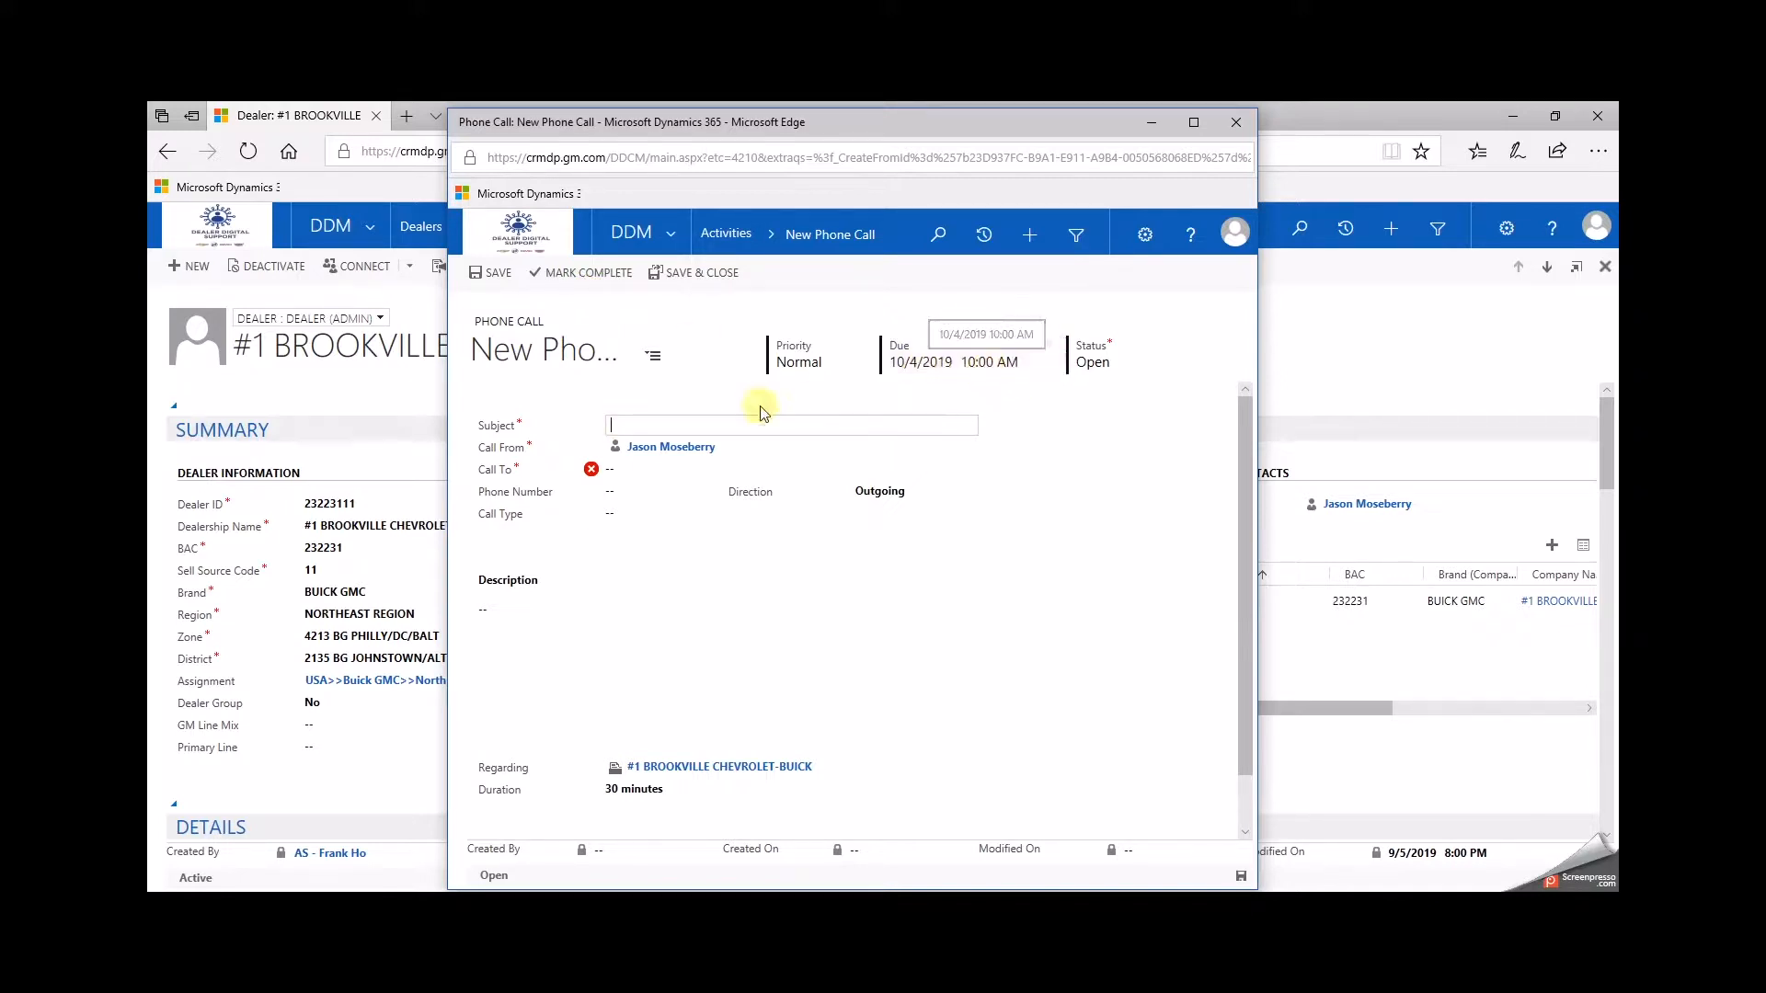
type("GTM")
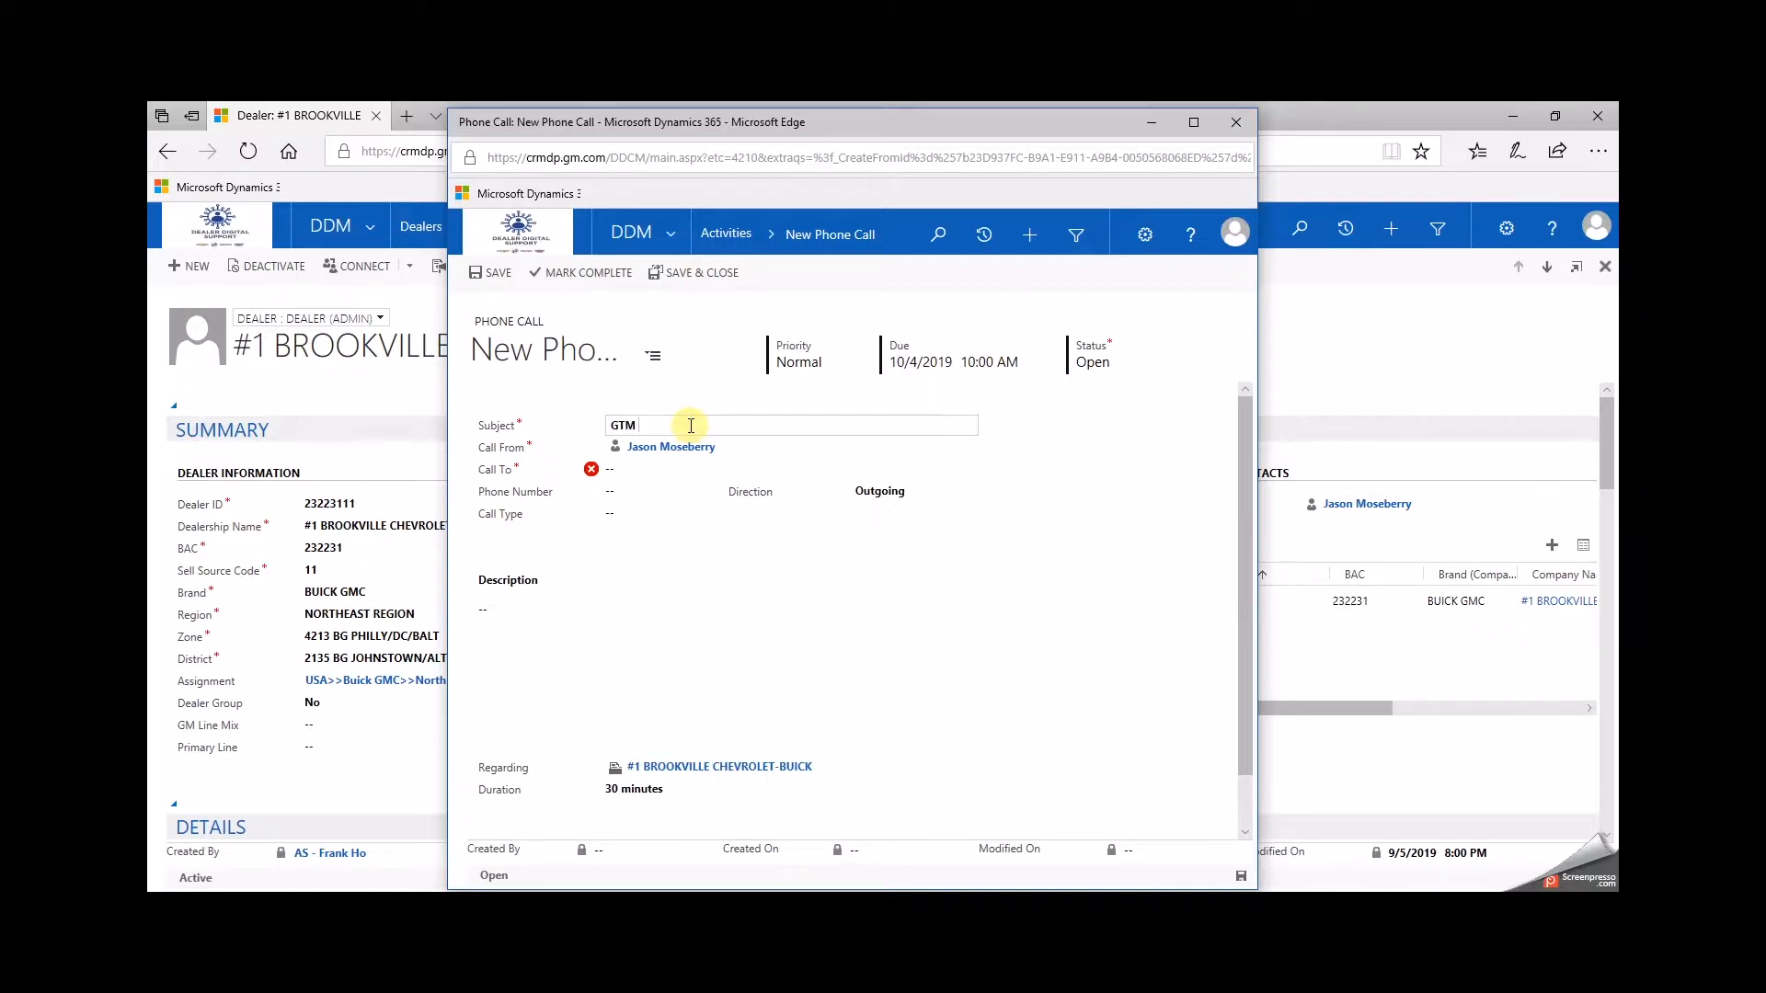
type(" CALL")
triple_click(688, 425)
left_click(683, 422)
type("Focus: Trucks LD")
left_click(667, 492)
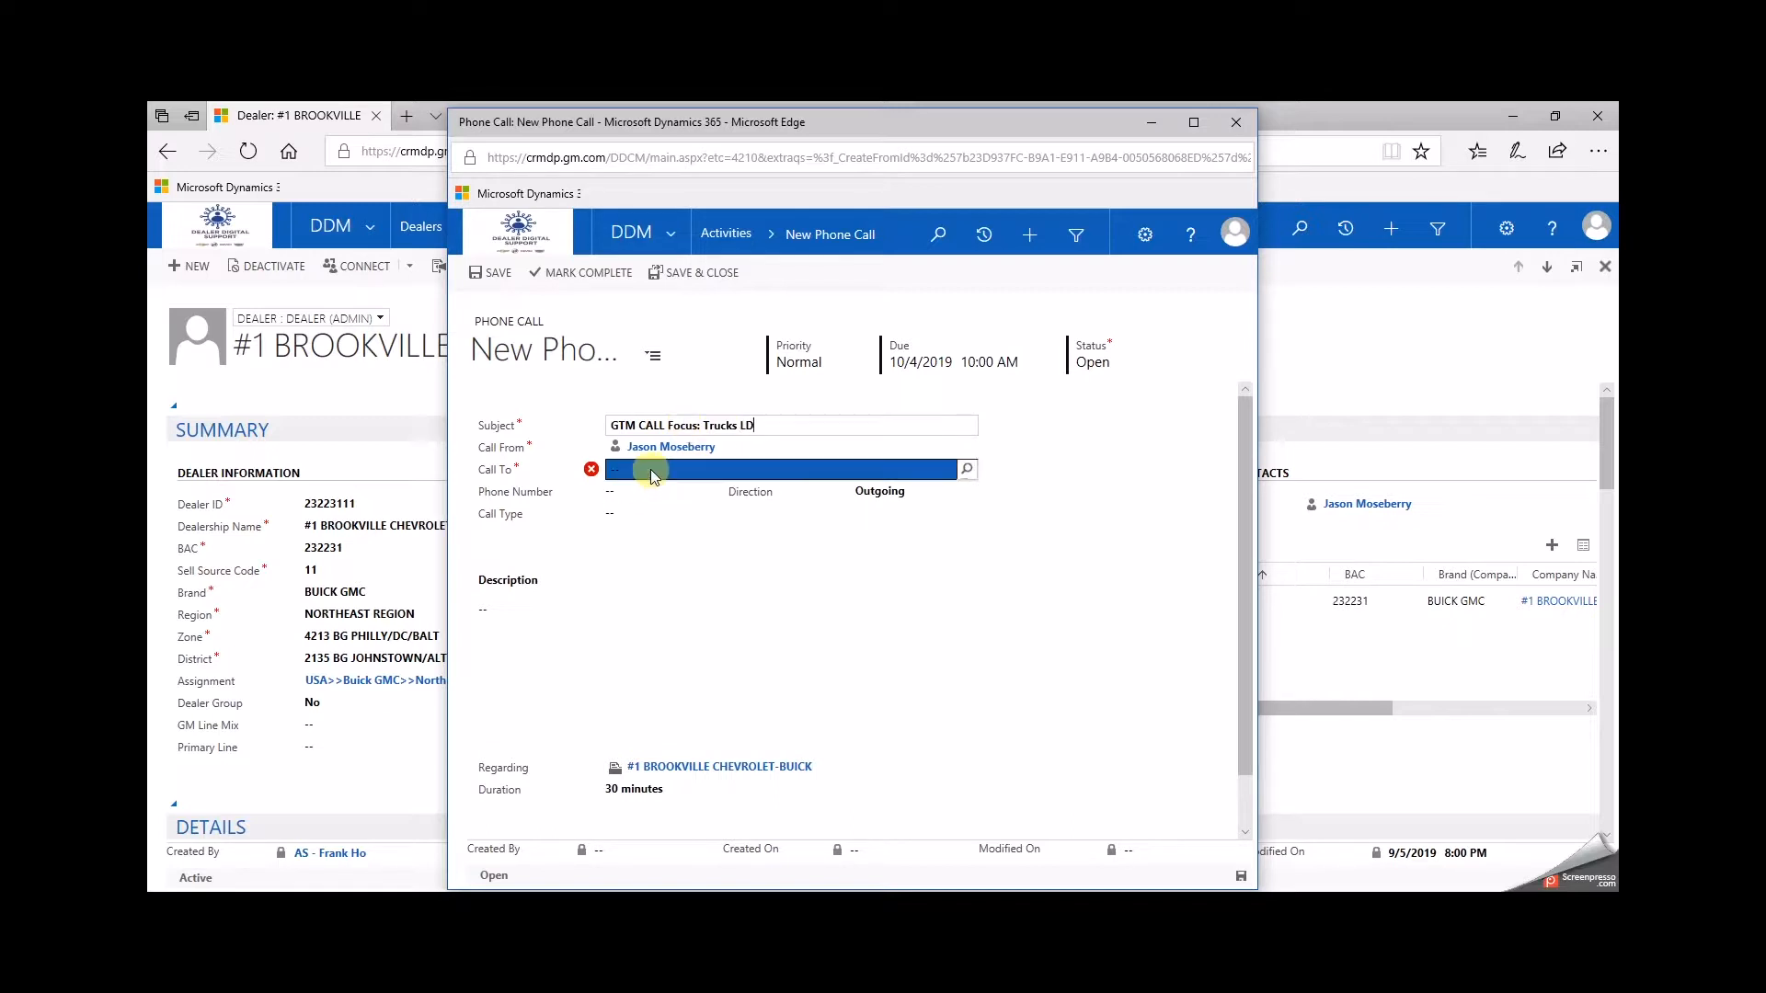
left_click(650, 470)
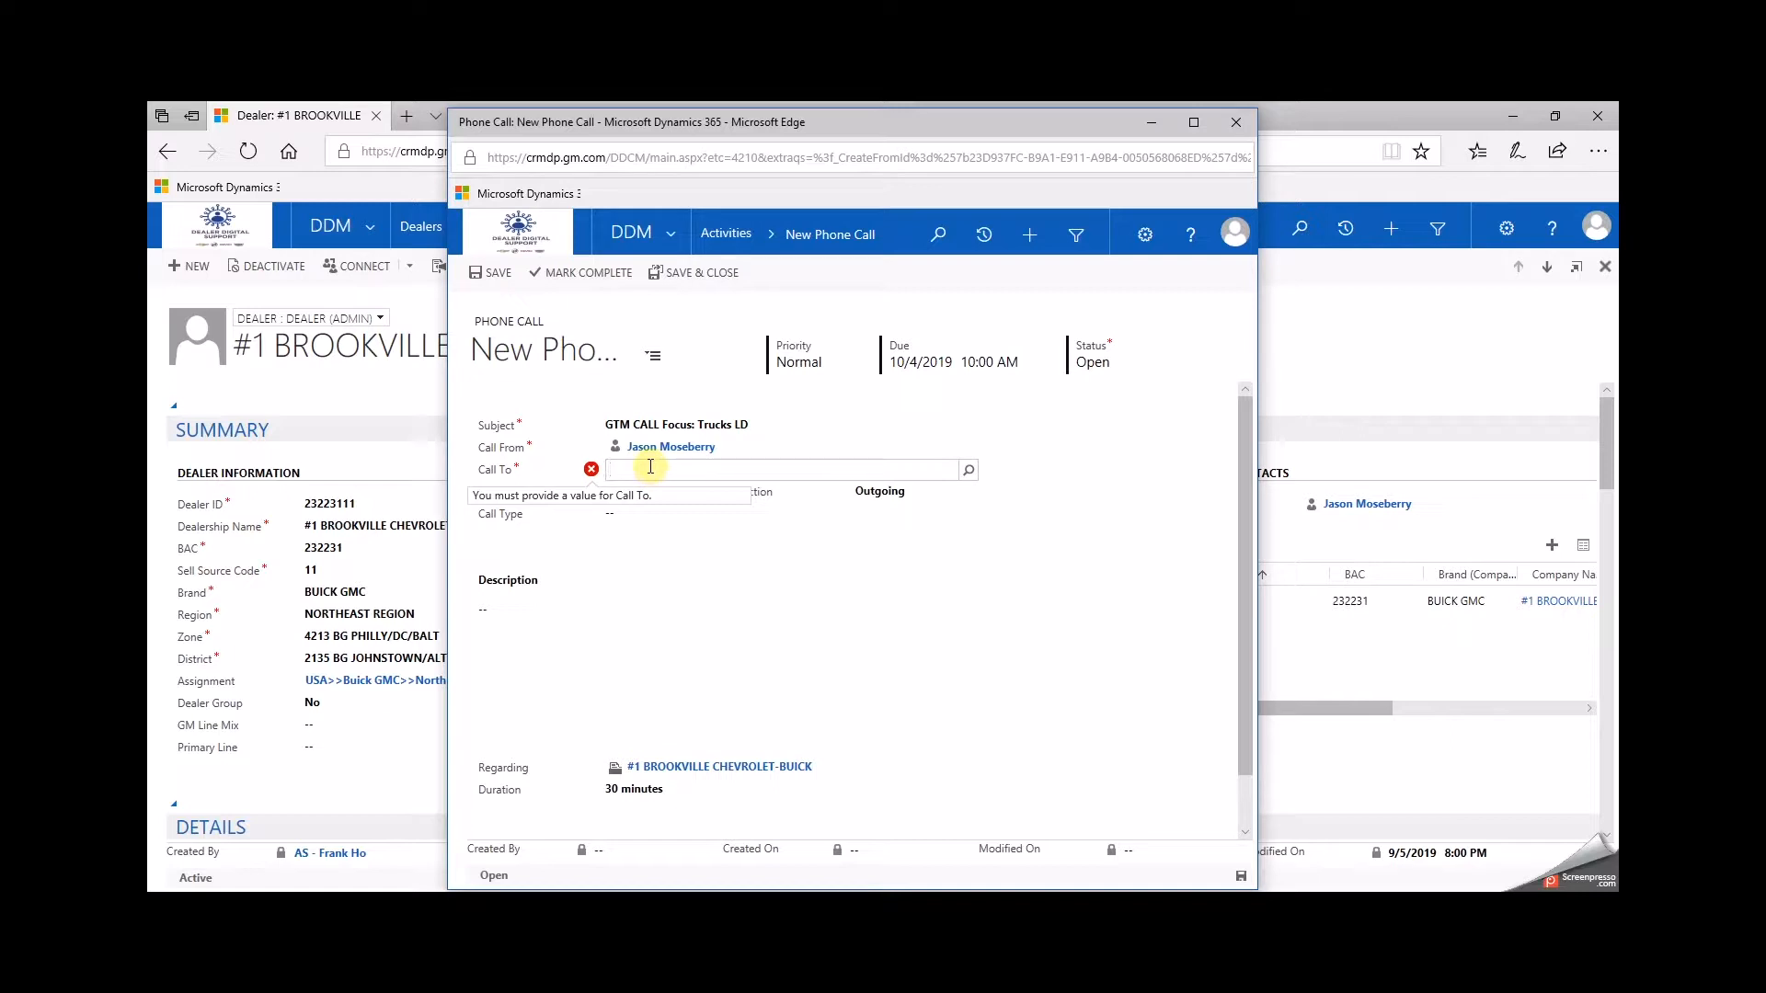
left_click(665, 450)
left_click(665, 515)
left_click(688, 447)
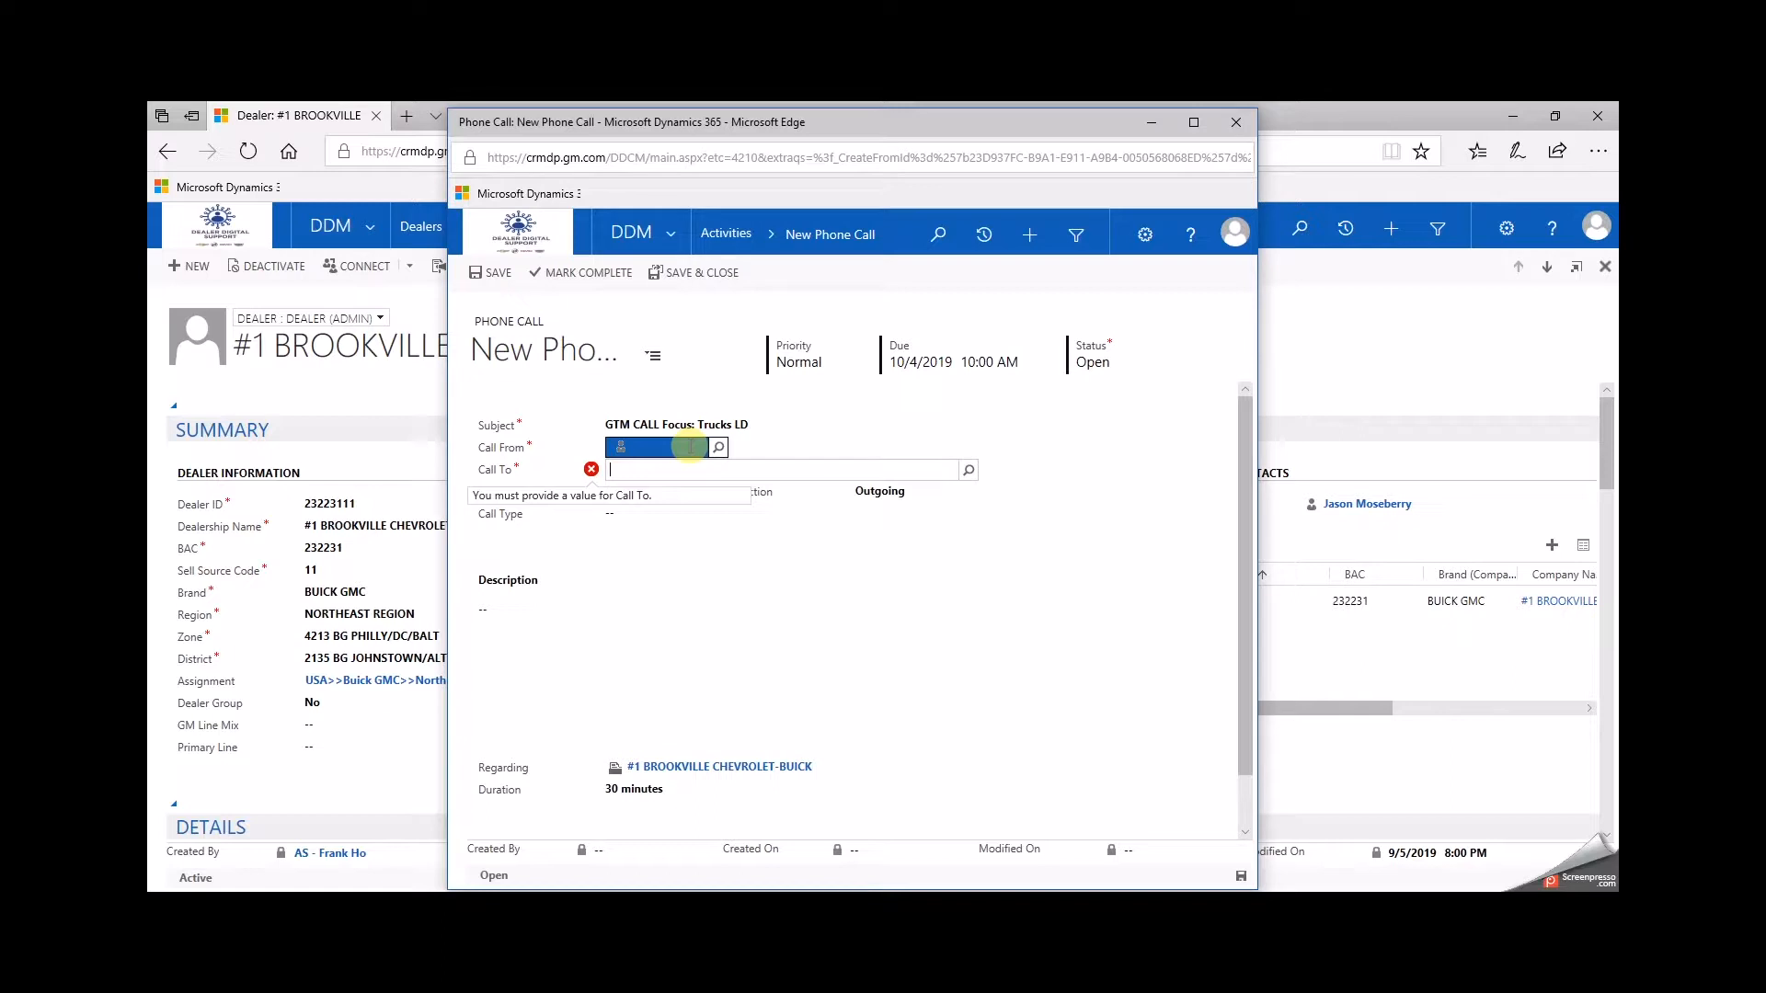
left_click(698, 475)
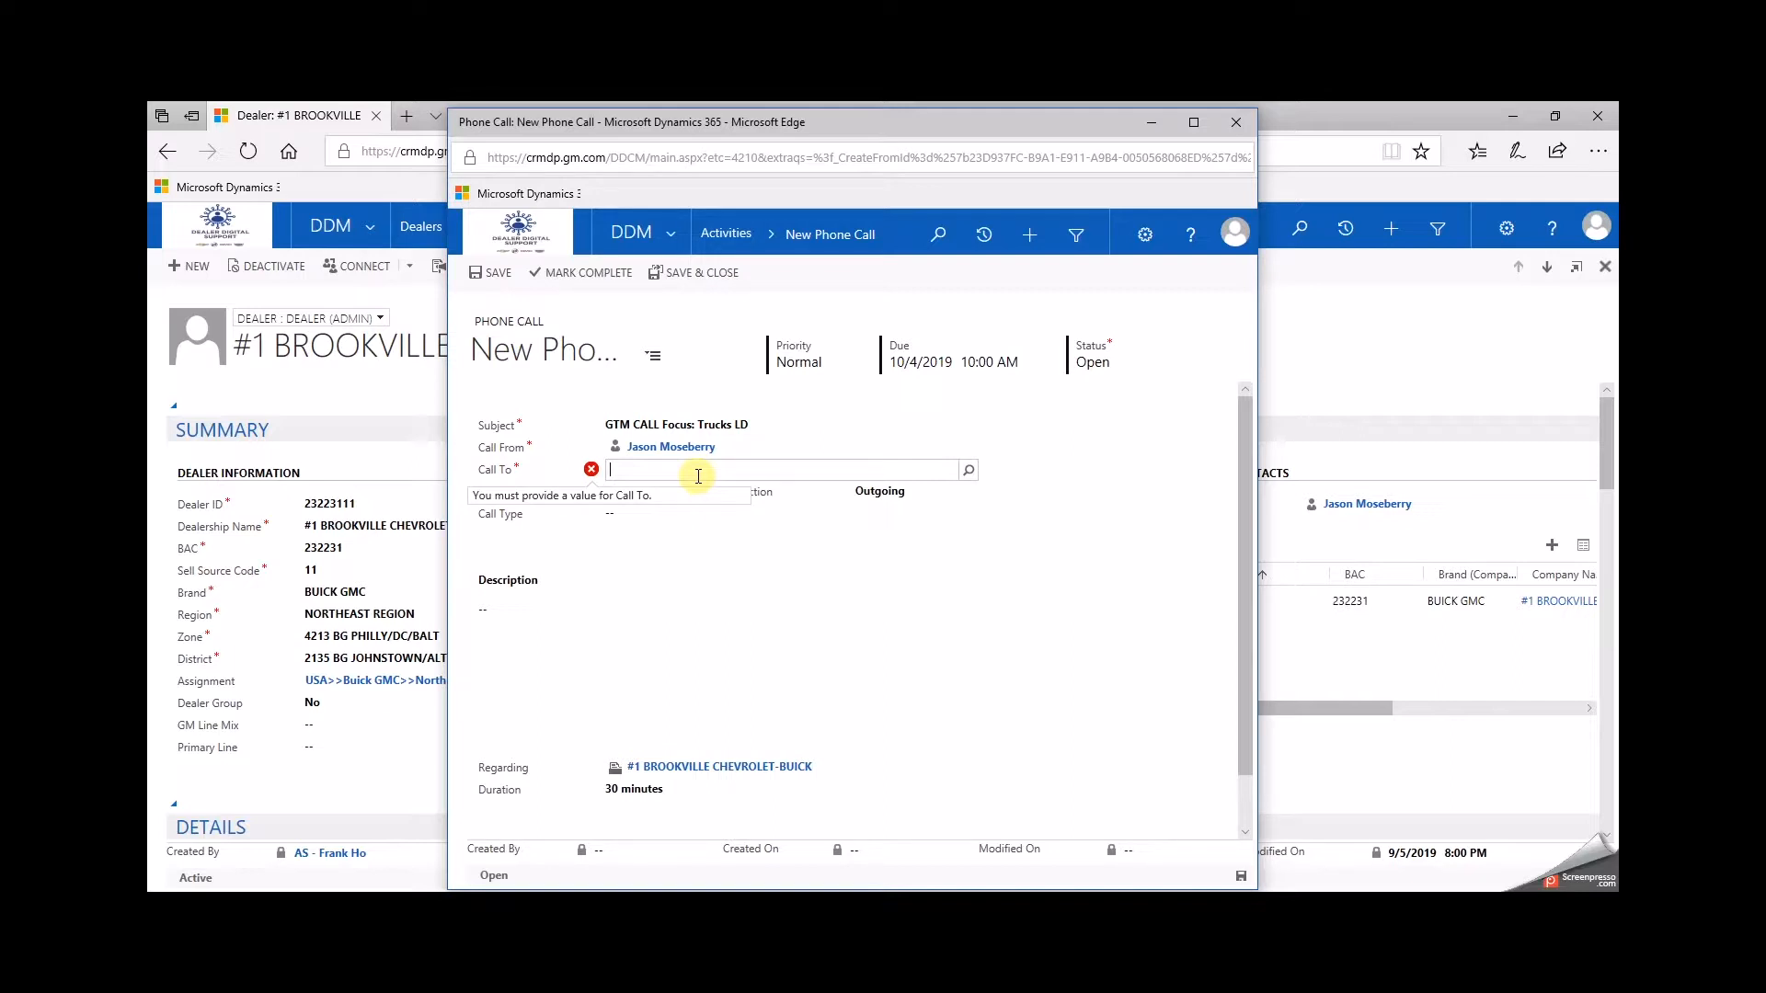
left_click(726, 451)
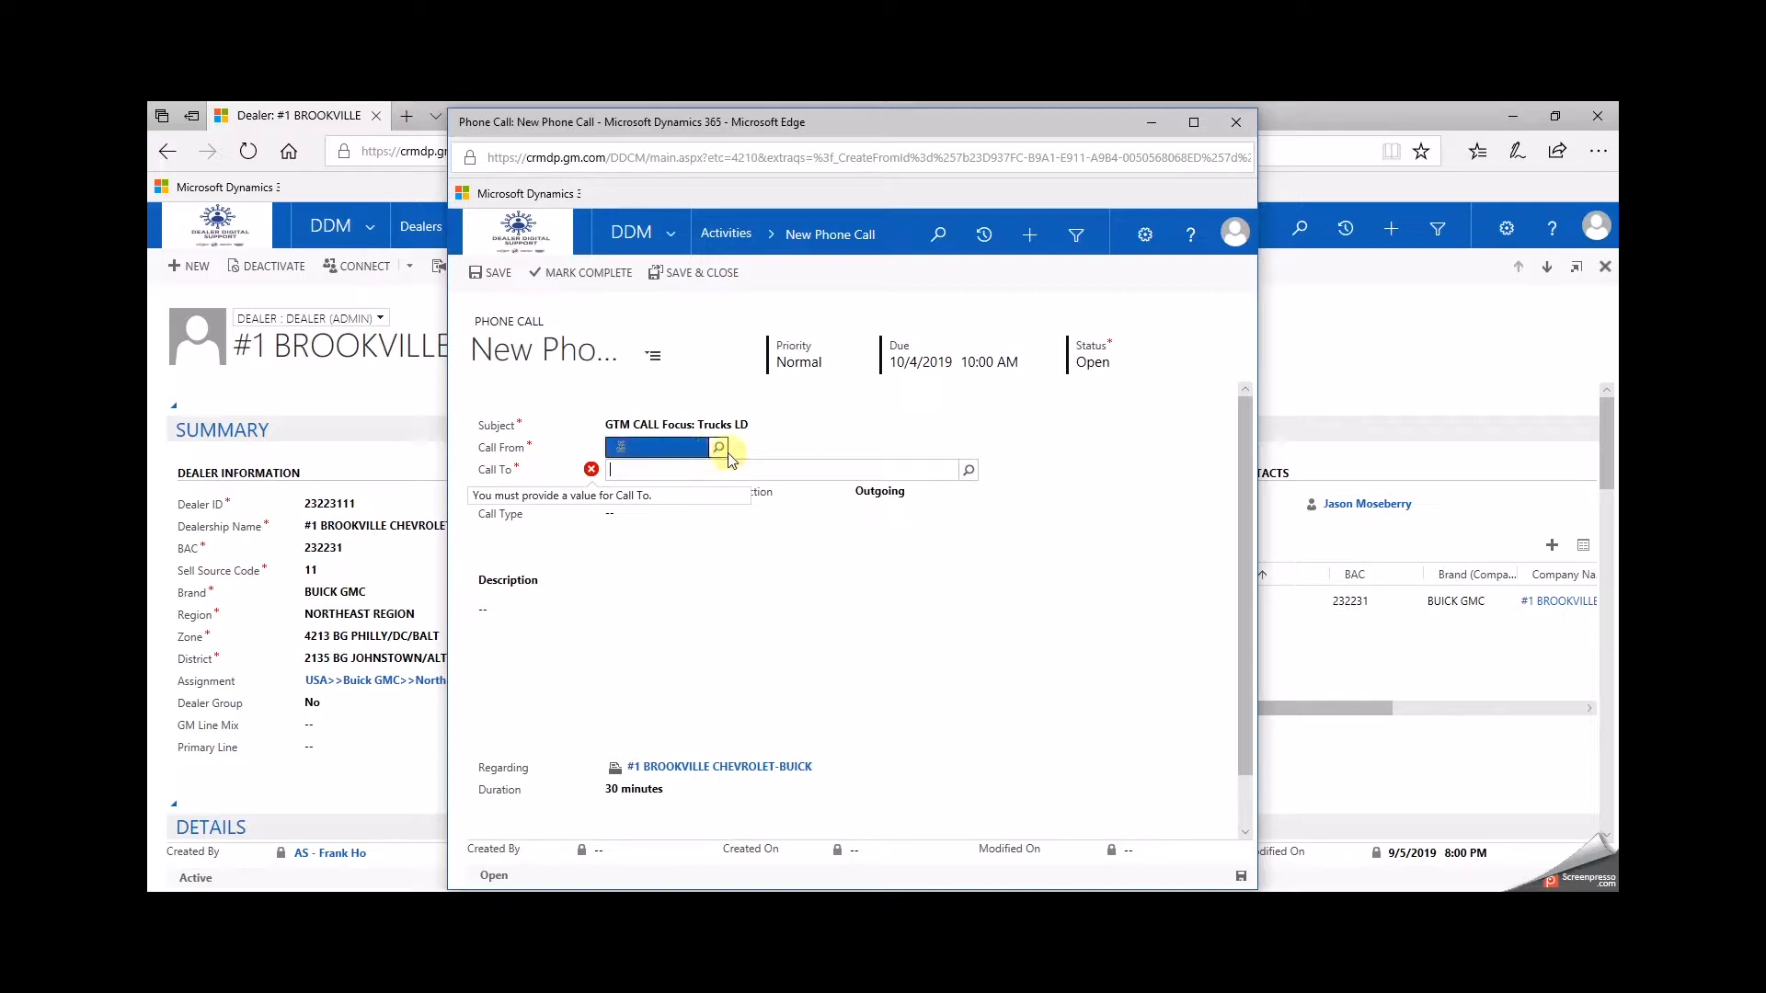
left_click(698, 476)
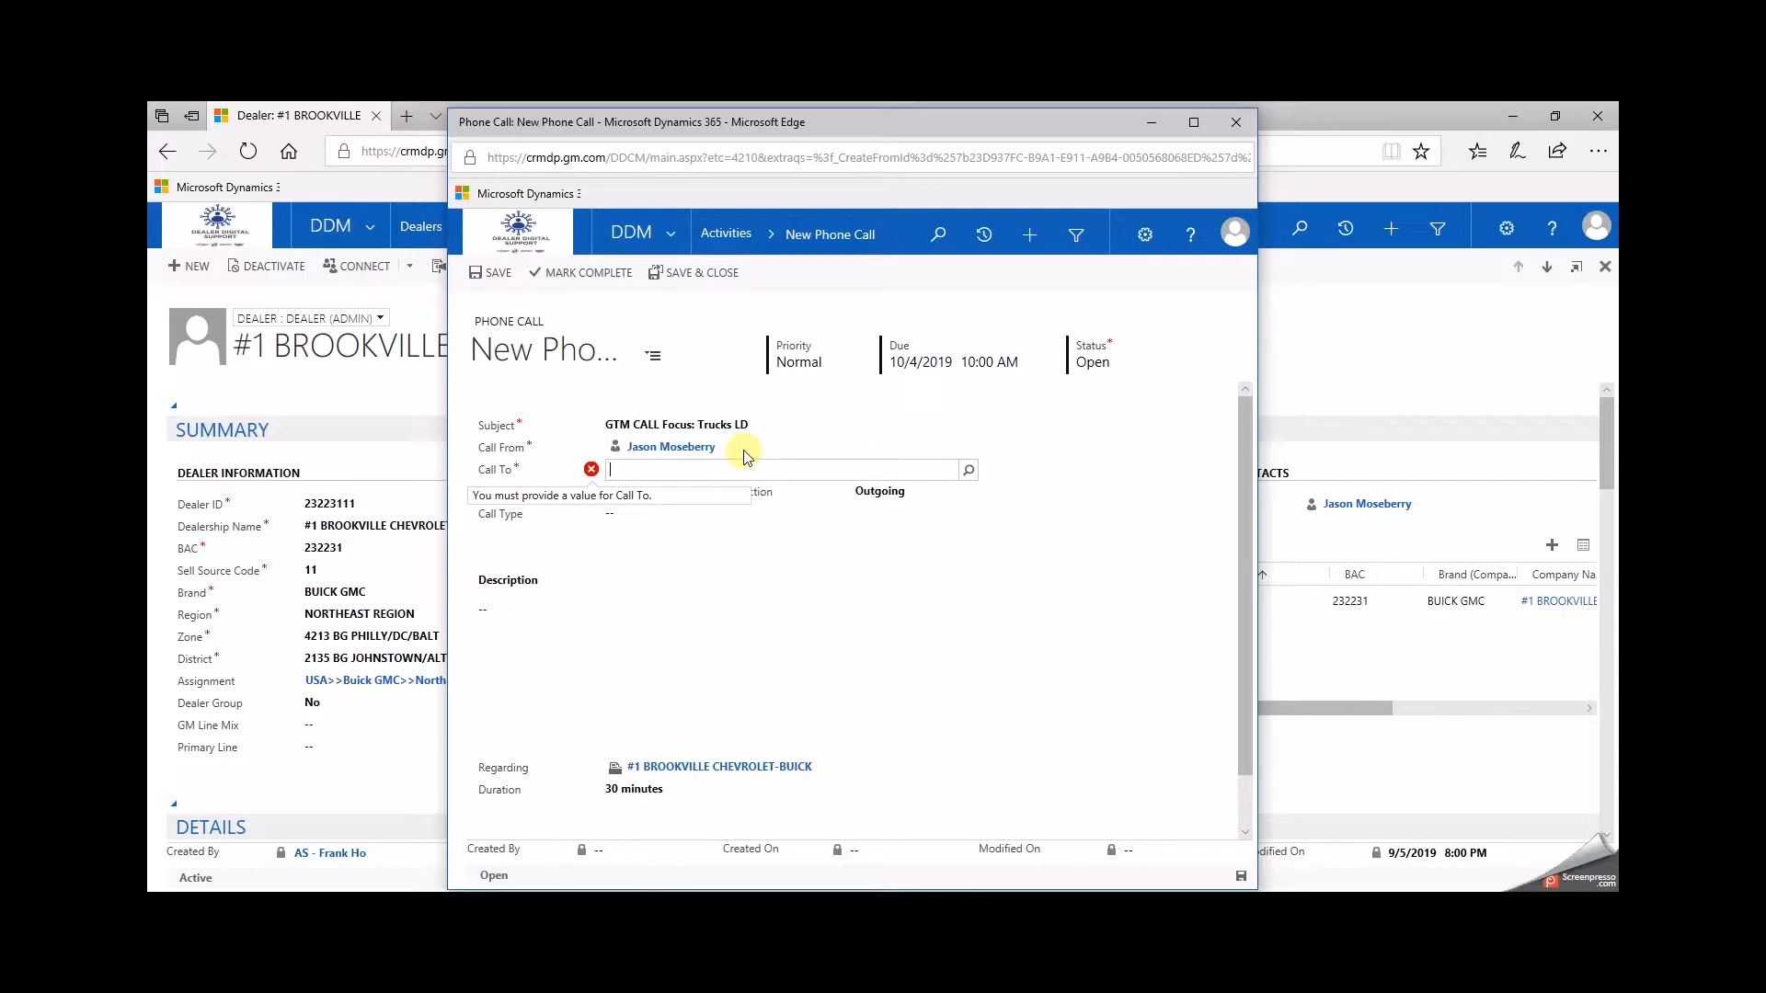
left_click(736, 451)
left_click(677, 469)
left_click(501, 626)
left_click(572, 502)
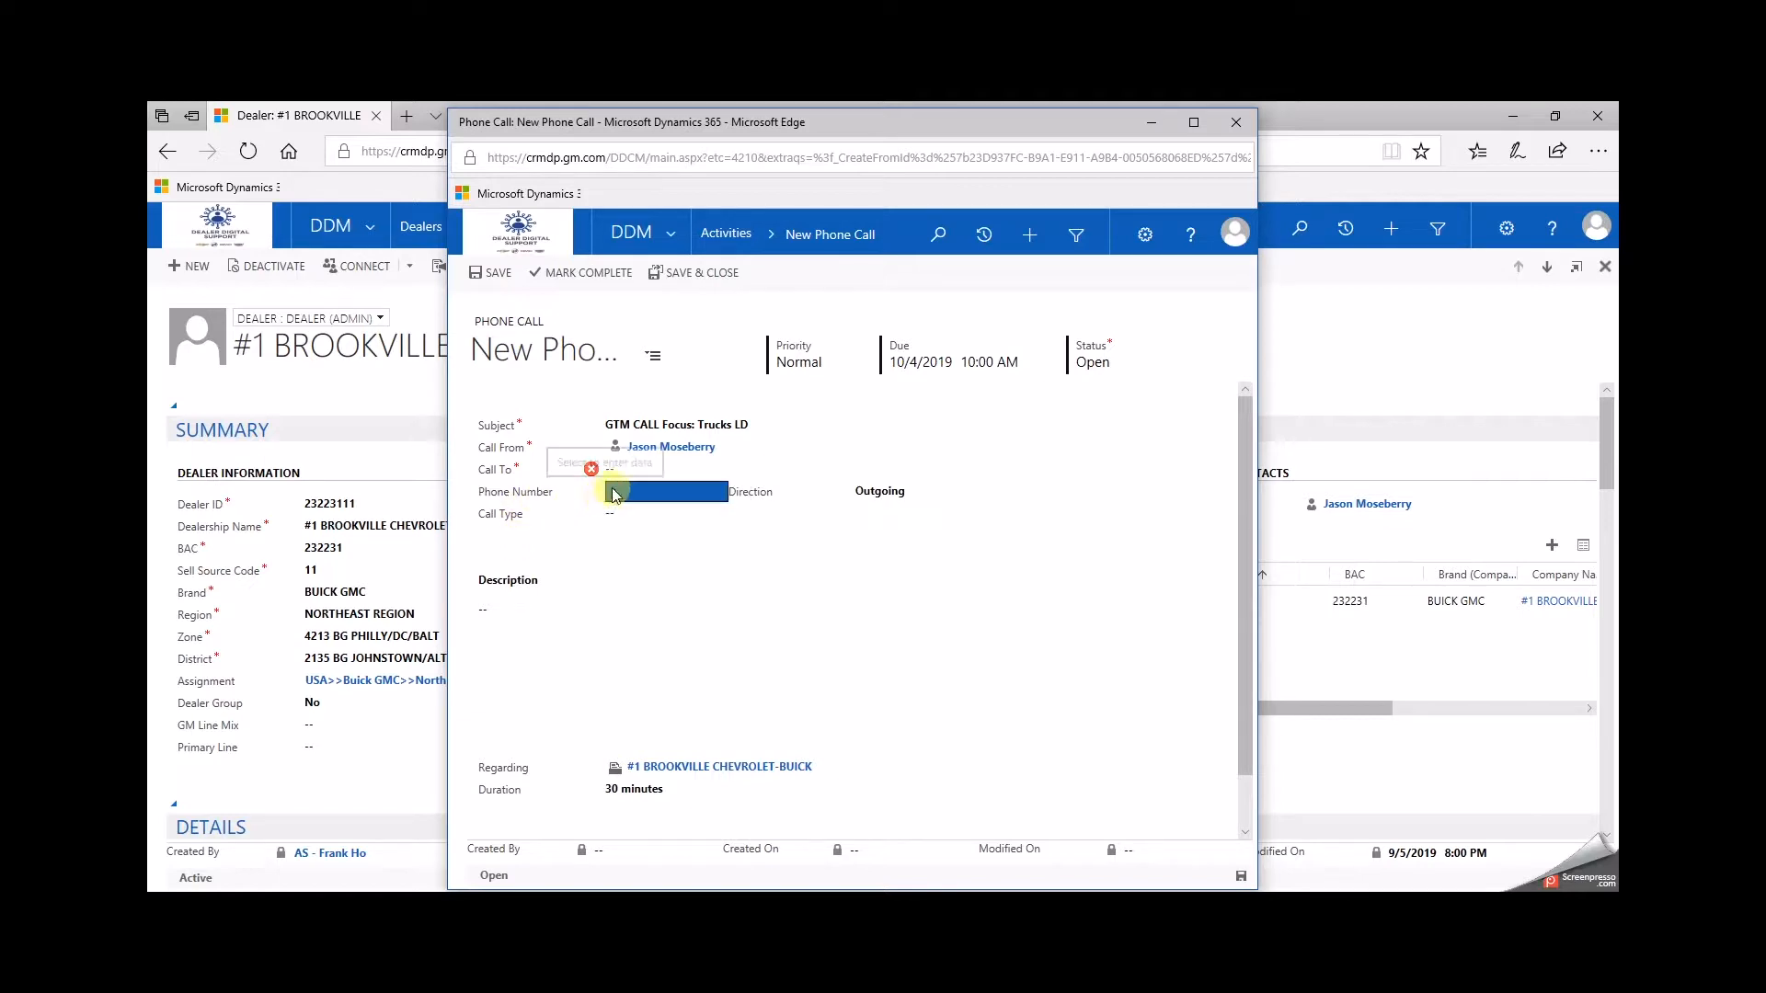
left_click(649, 471)
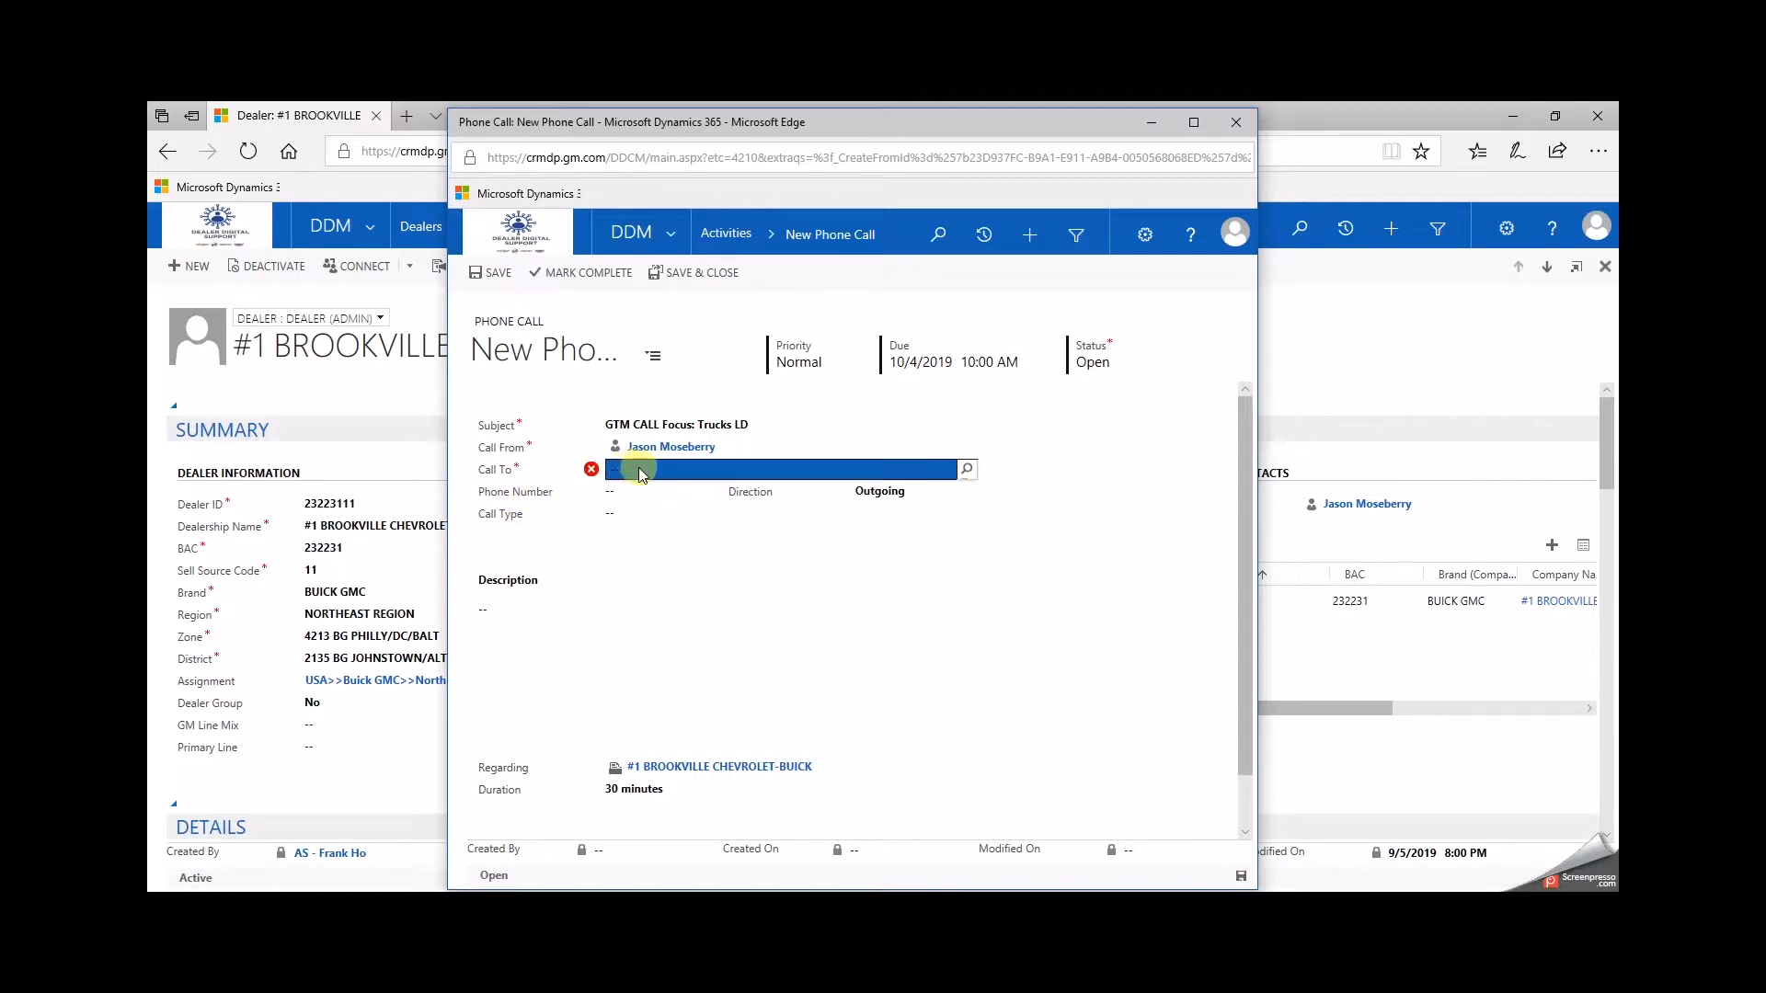
left_click(612, 493)
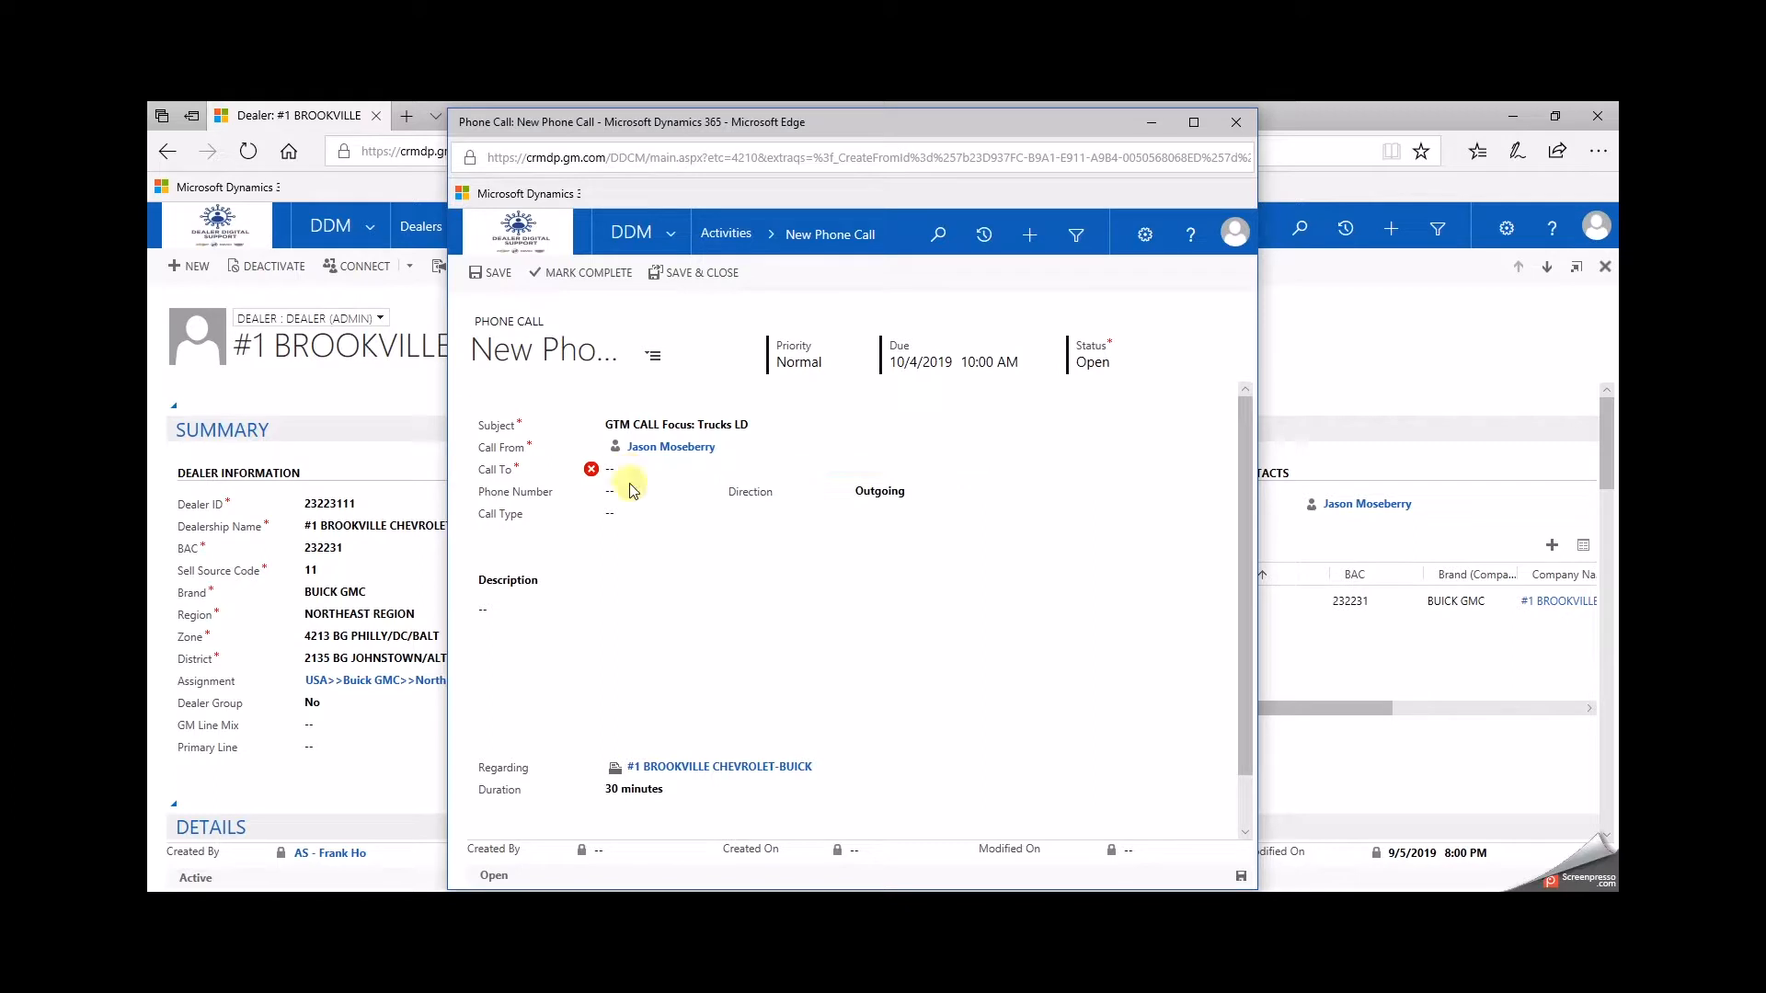
Step: Look up the dealer's listed contact by first name and select that contact as the call recipient
left_click(653, 470)
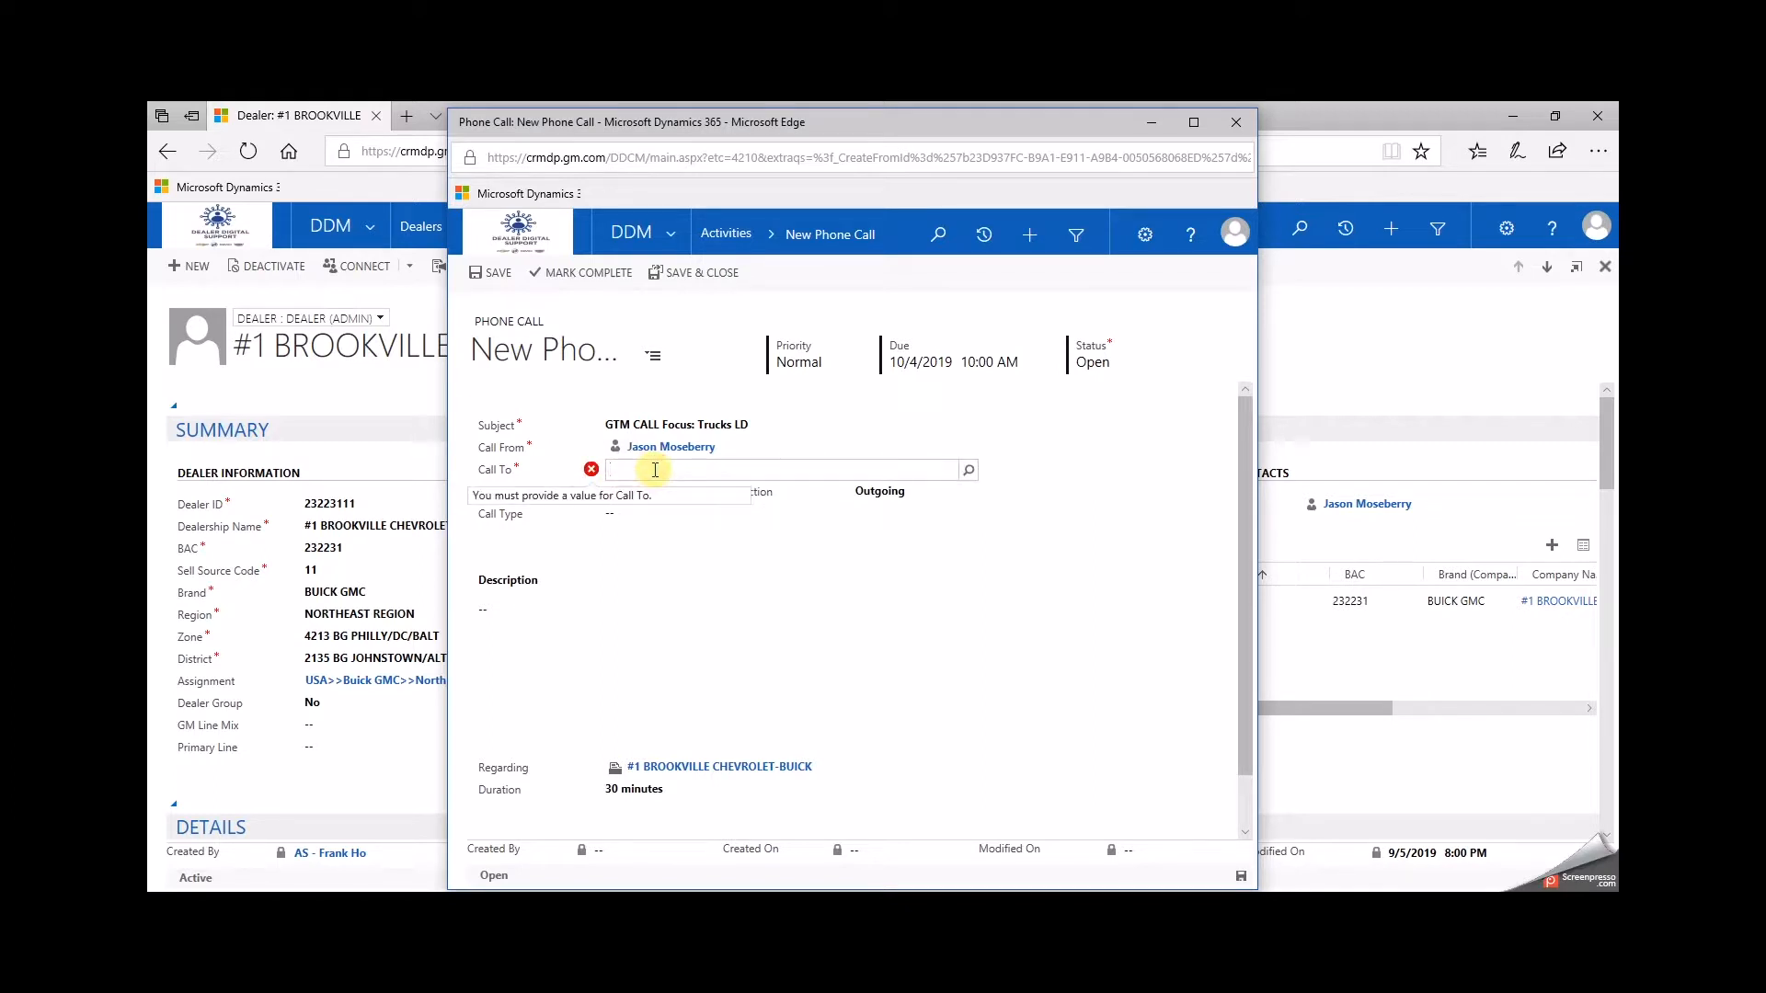
type("SEan")
key("BackSpace")
key("BackSpace")
key("BackSpace")
type("ean")
left_click_drag(1071, 121, 971, 123)
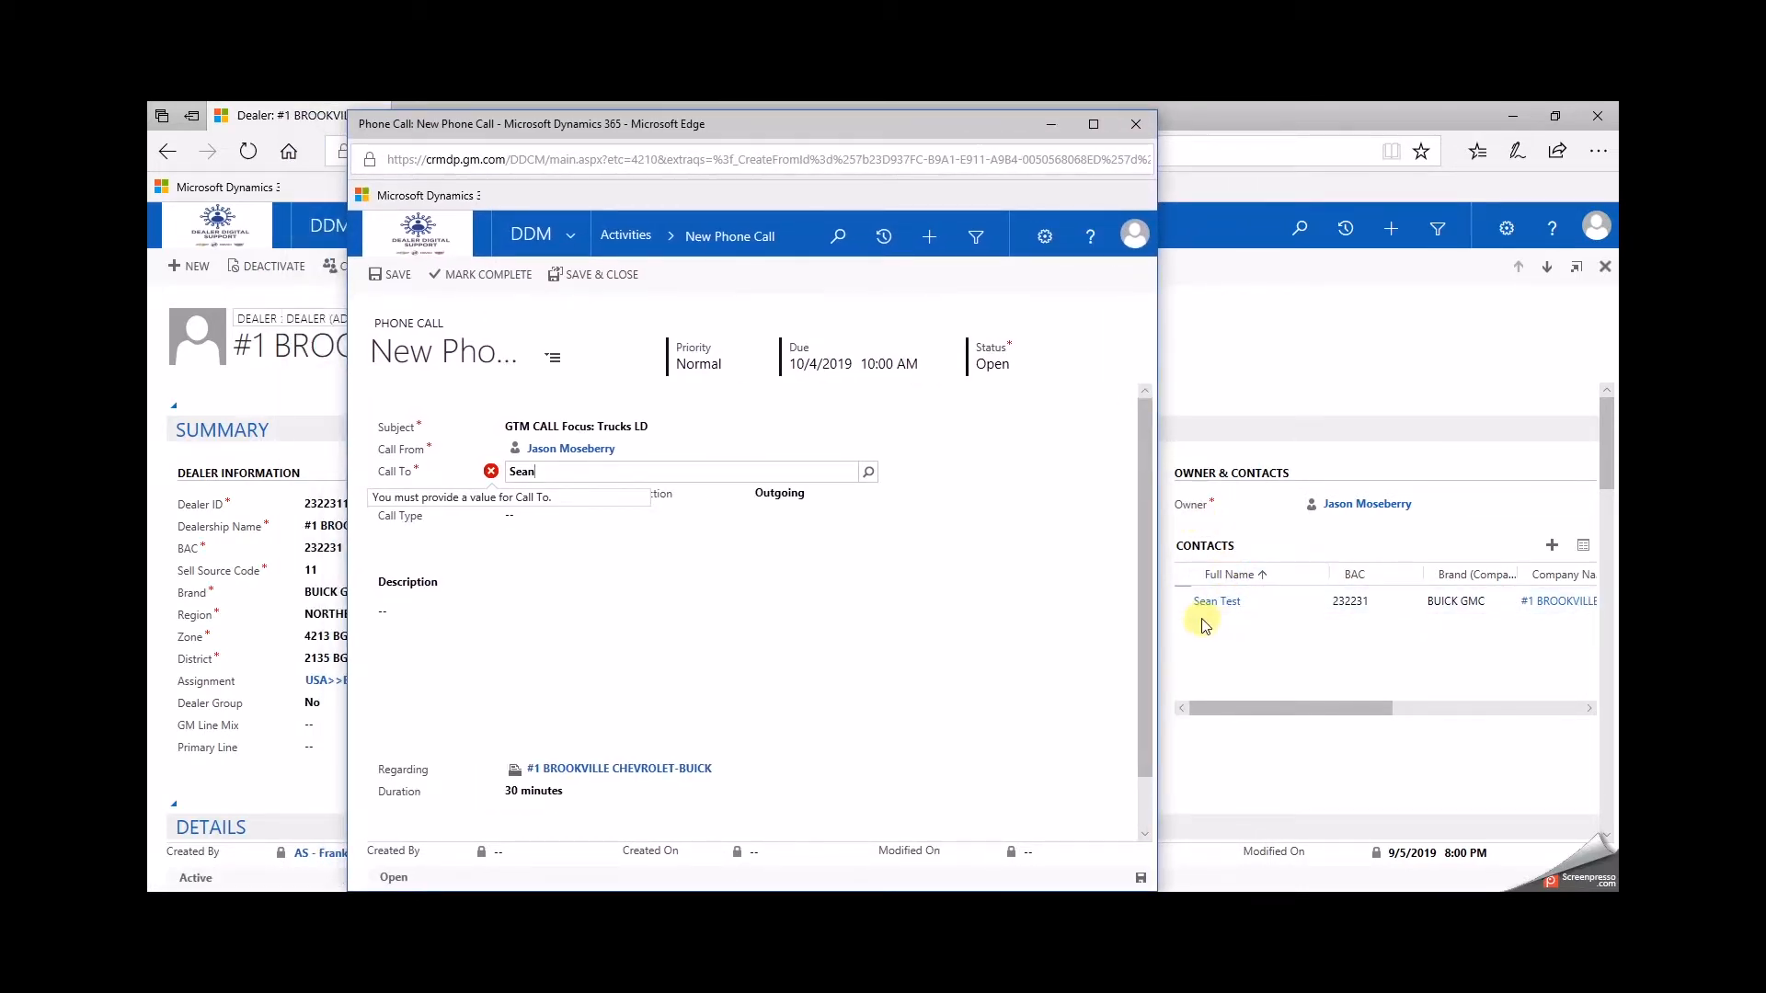
left_click(865, 474)
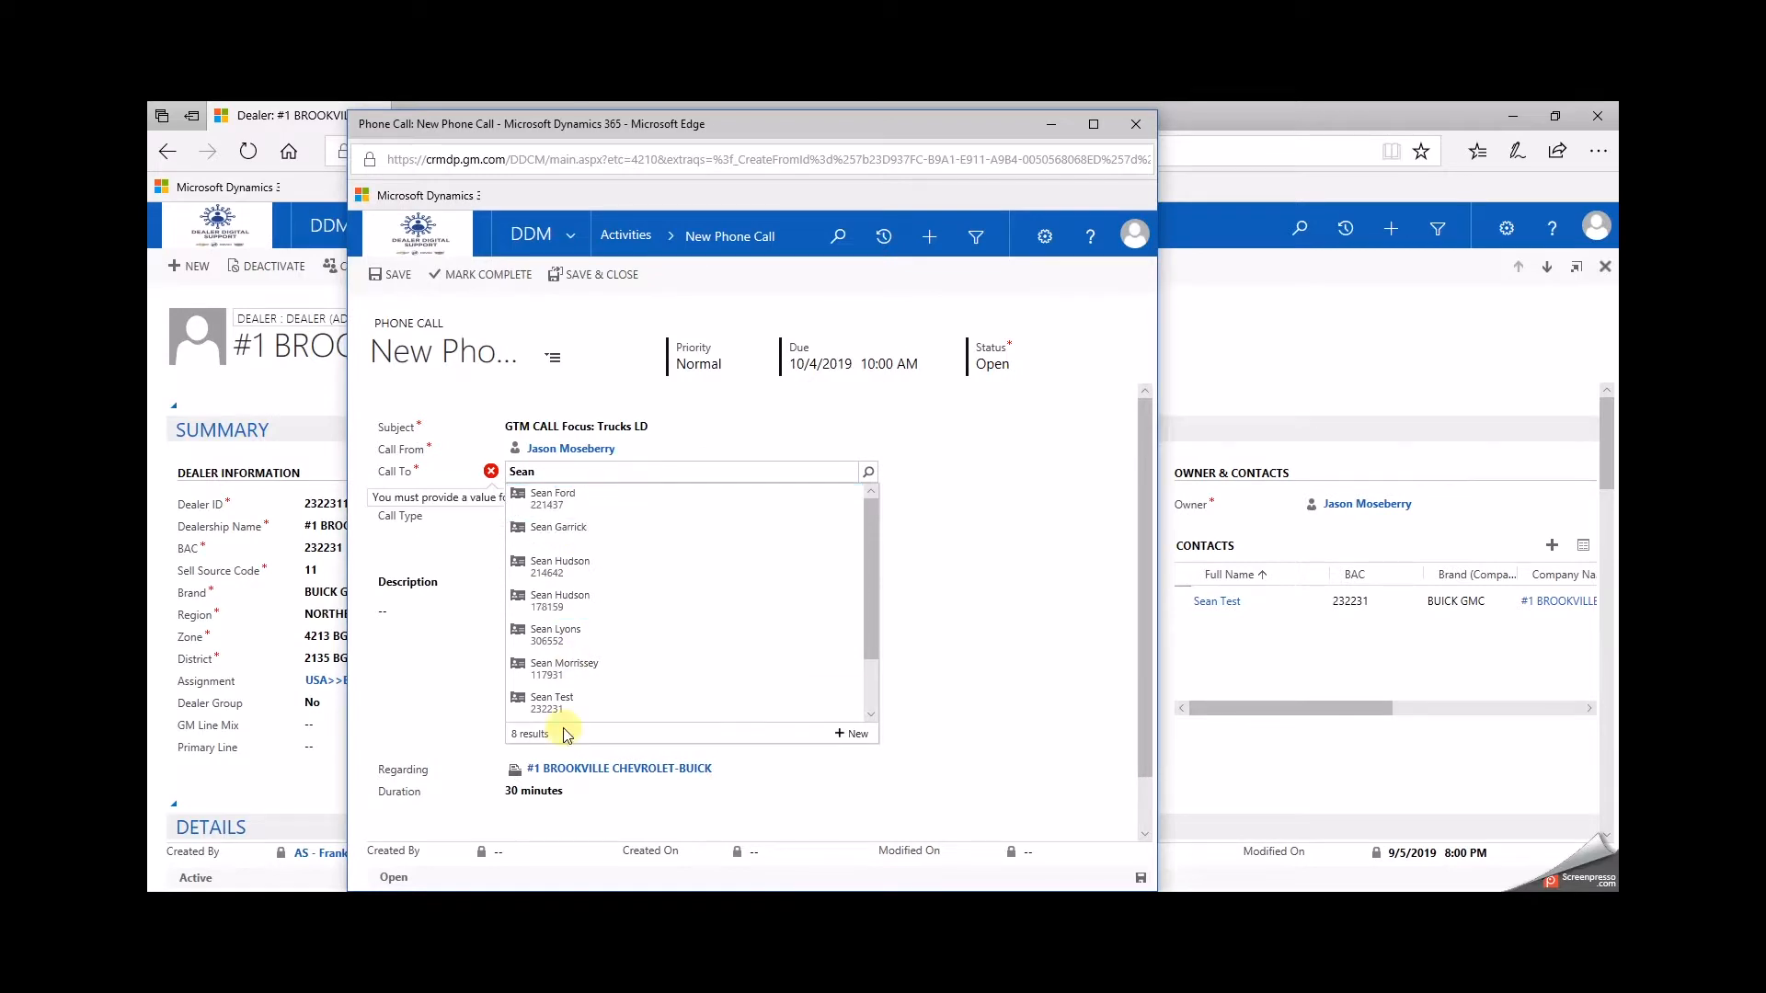
mouse_move(880, 580)
left_mouse_down()
mouse_move(873, 673)
mouse_move(885, 588)
left_mouse_up()
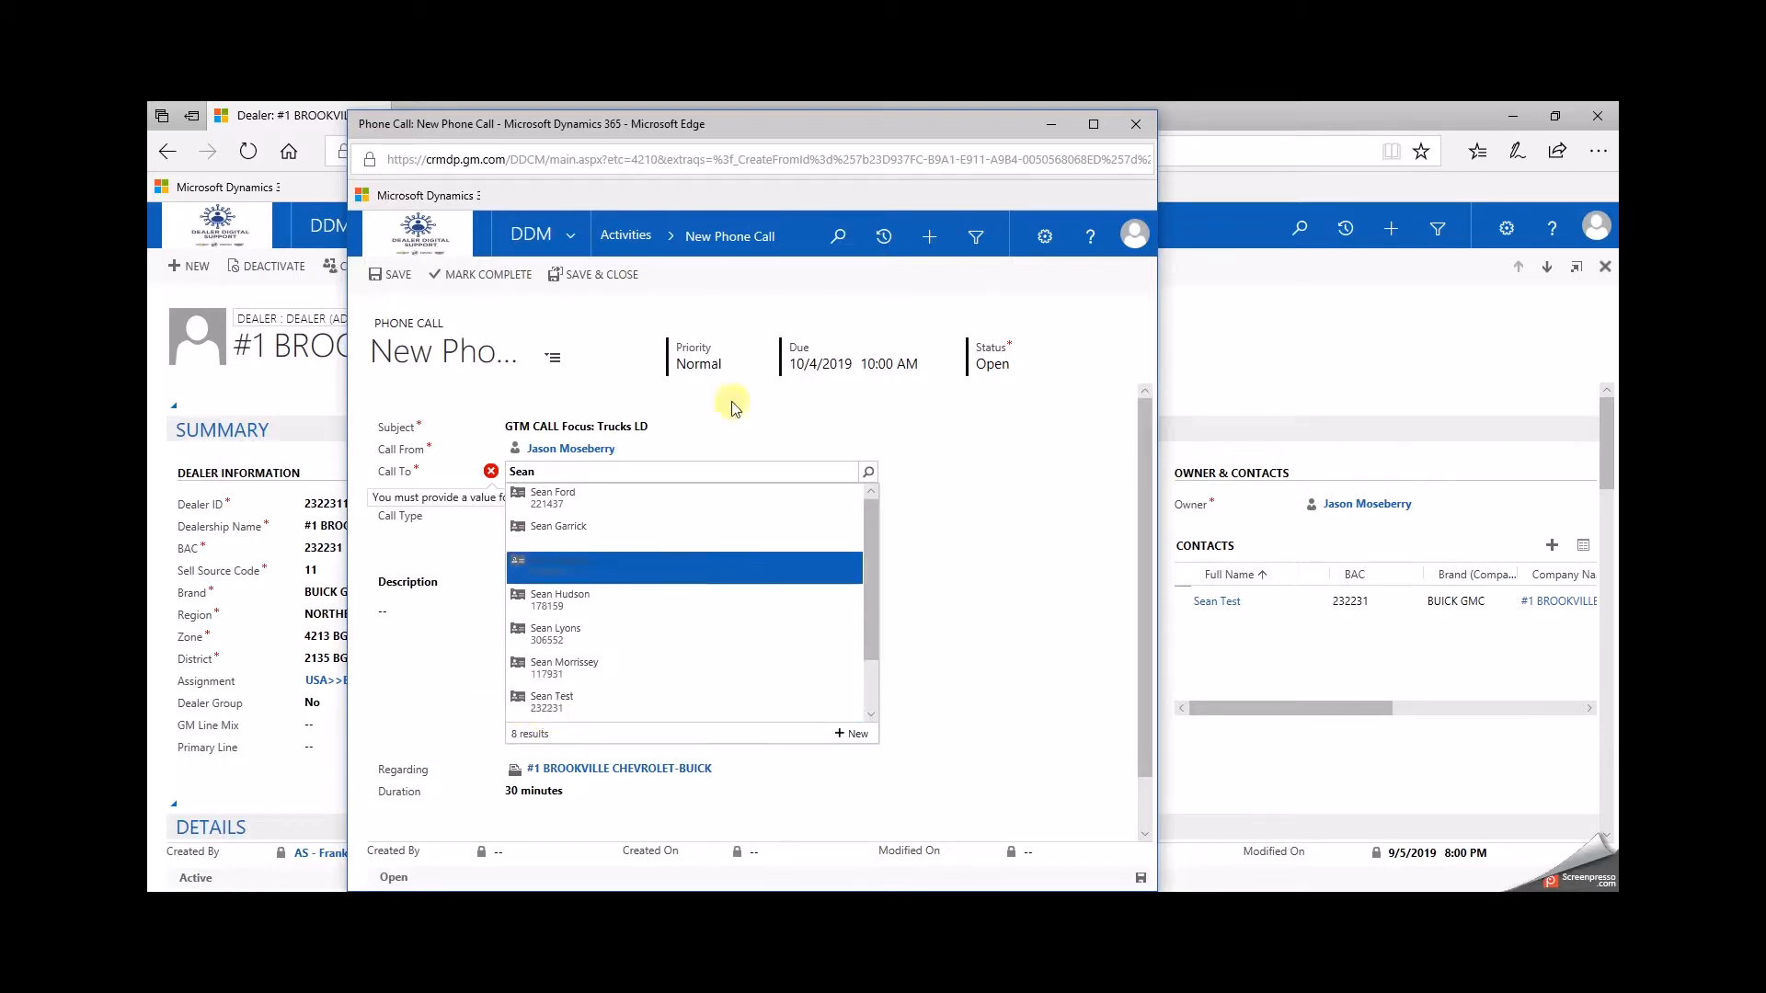
left_click_drag(788, 128, 922, 123)
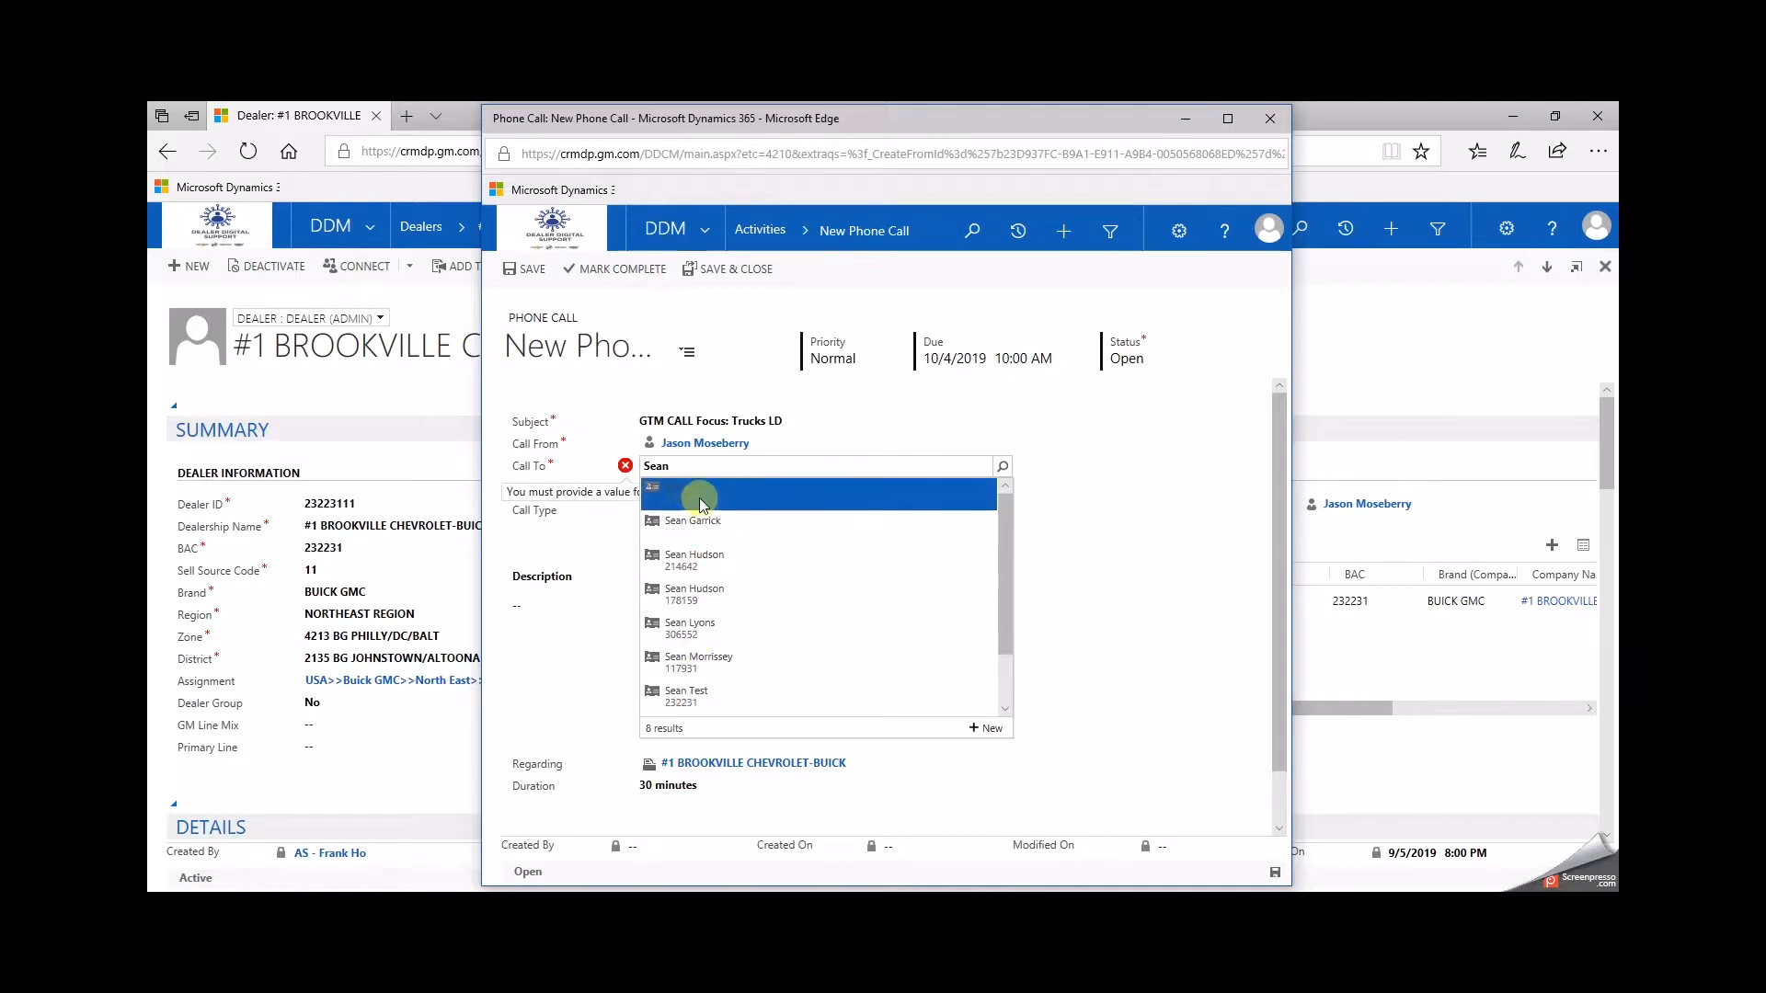
left_click(681, 702)
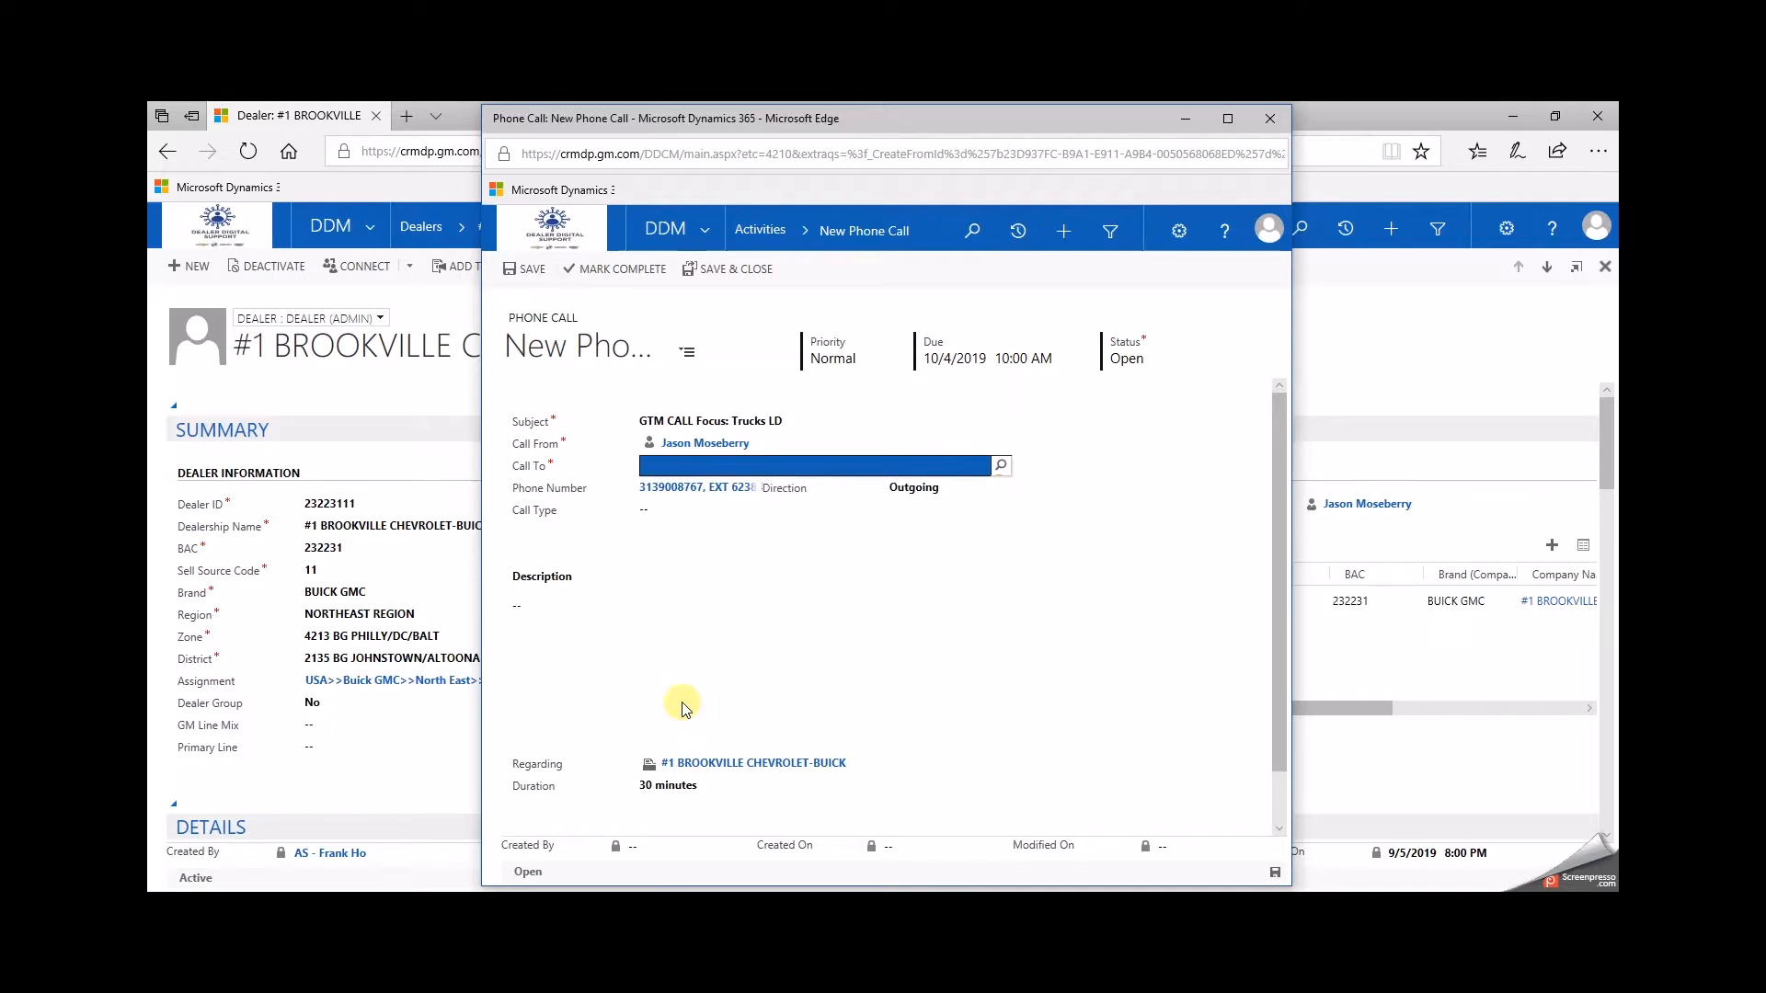
Step: Look up a second person by first name and add them as an additional call recipient
left_click(645, 495)
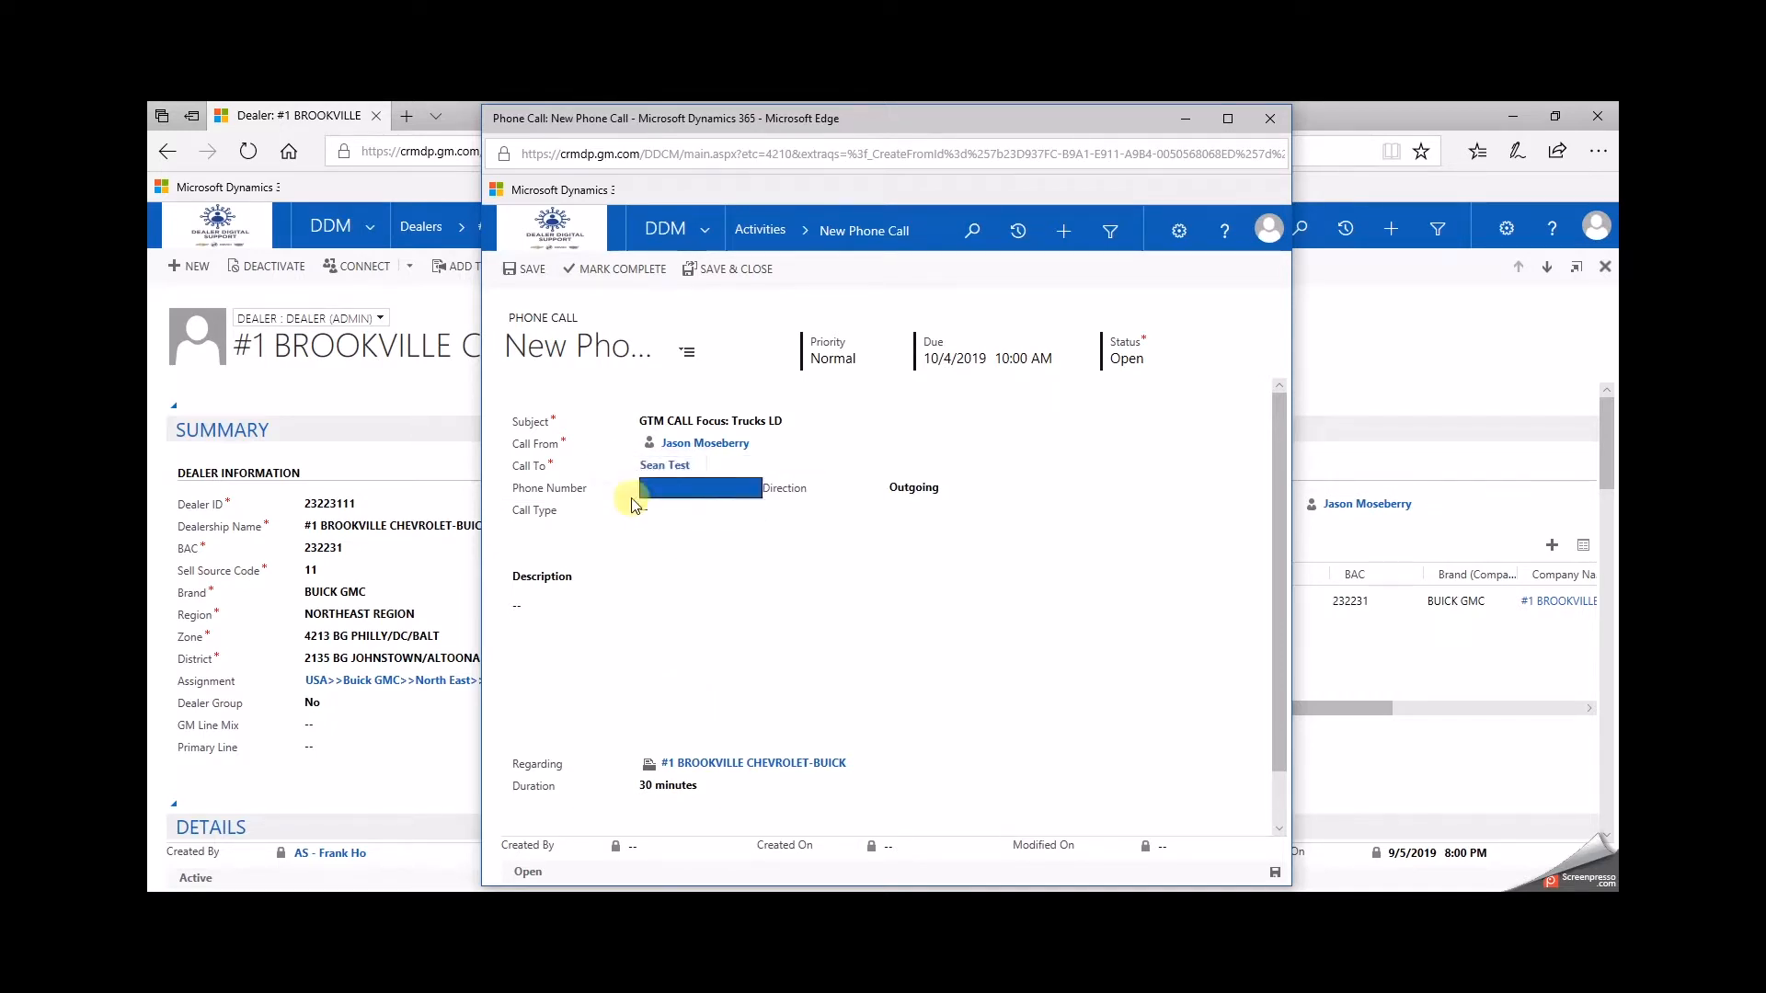
left_click(716, 467)
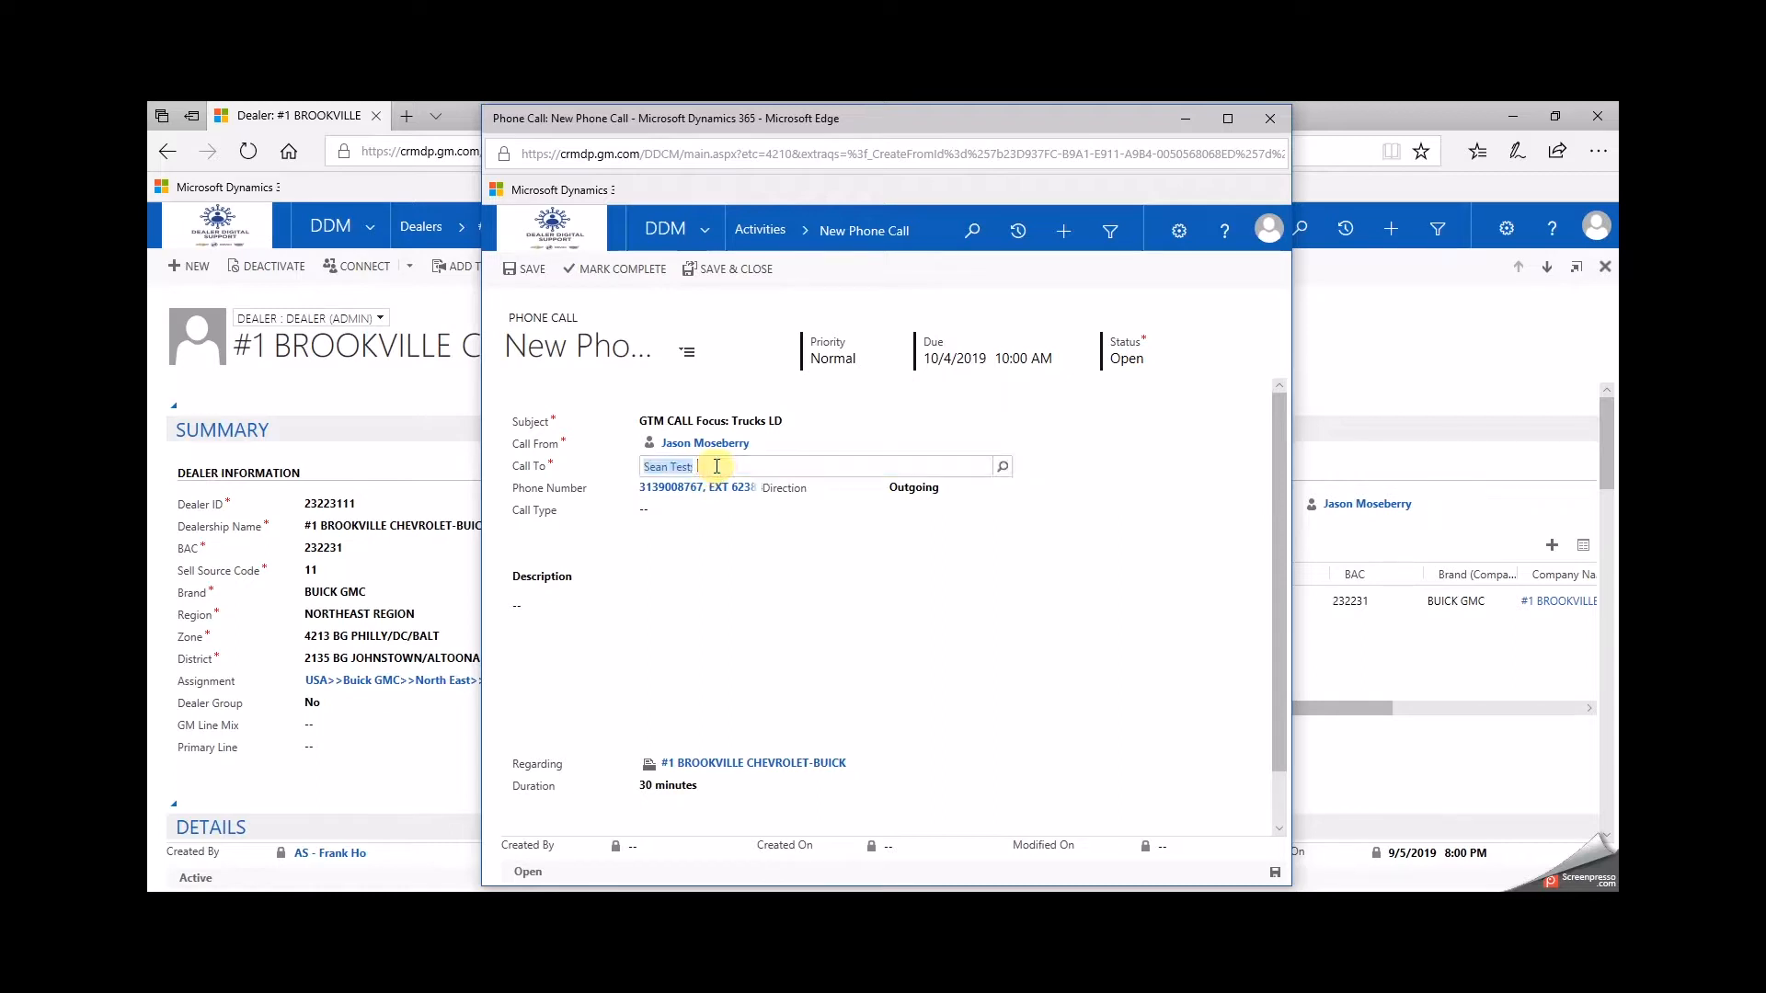
type("Rene")
left_click(1001, 466)
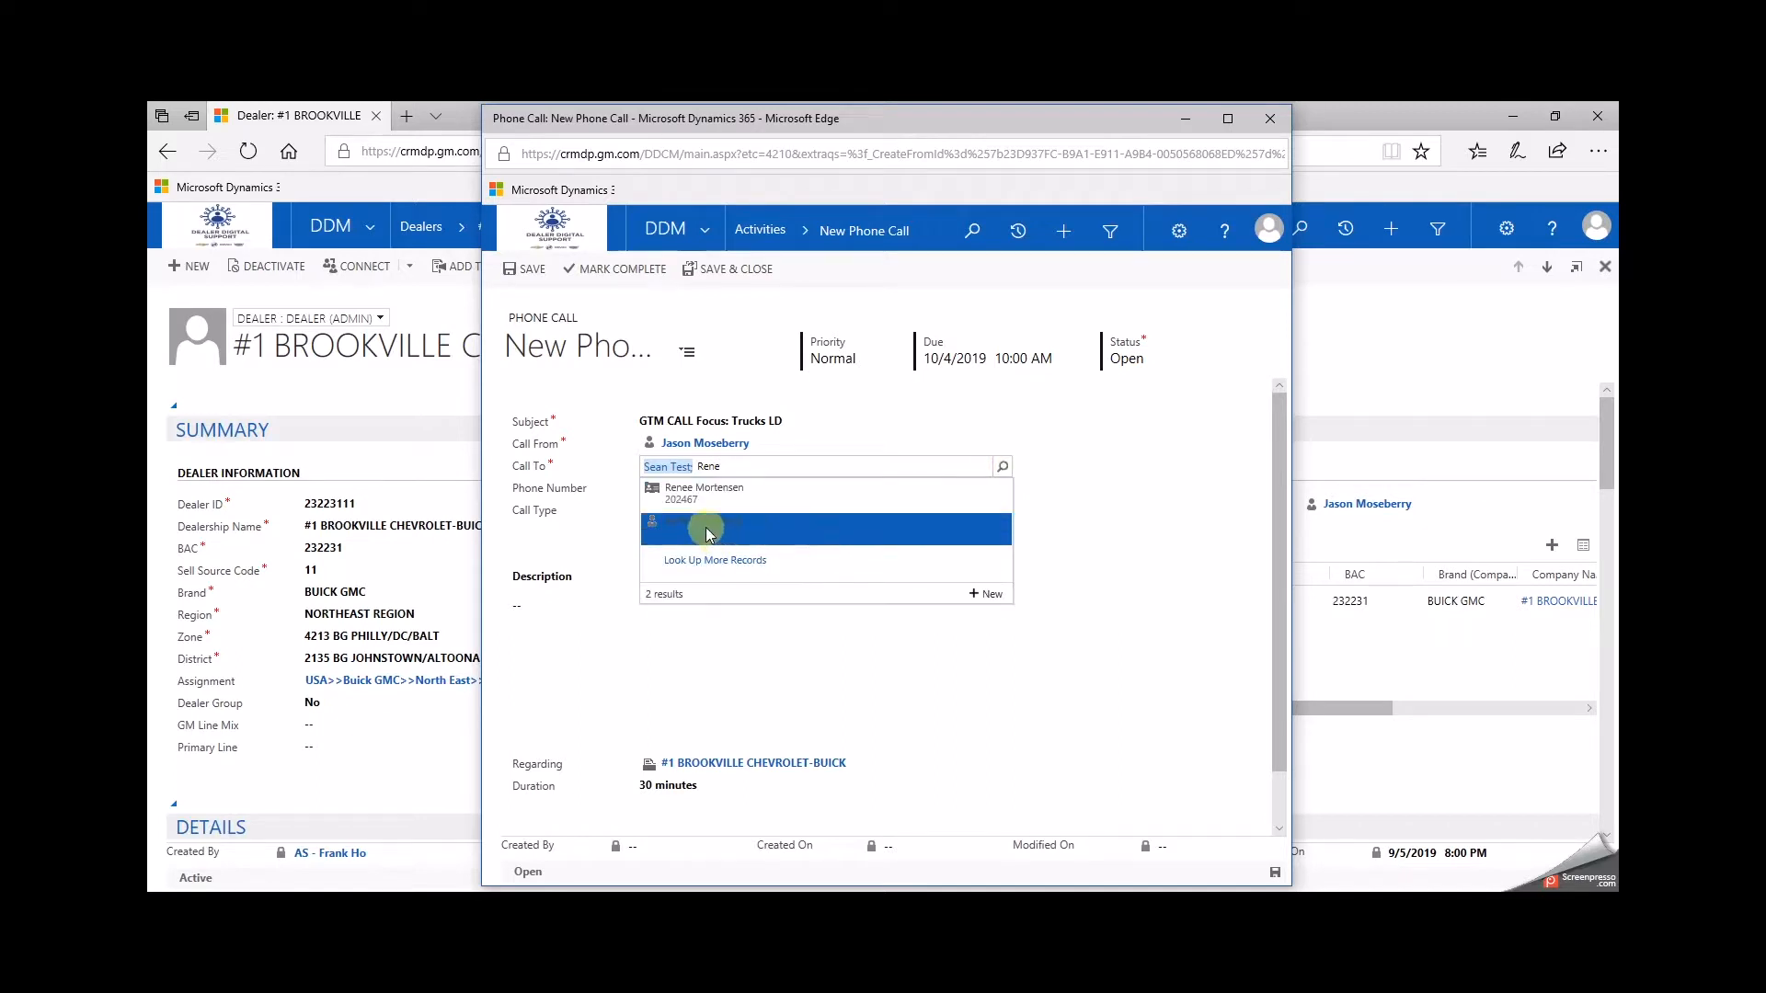
left_click(707, 532)
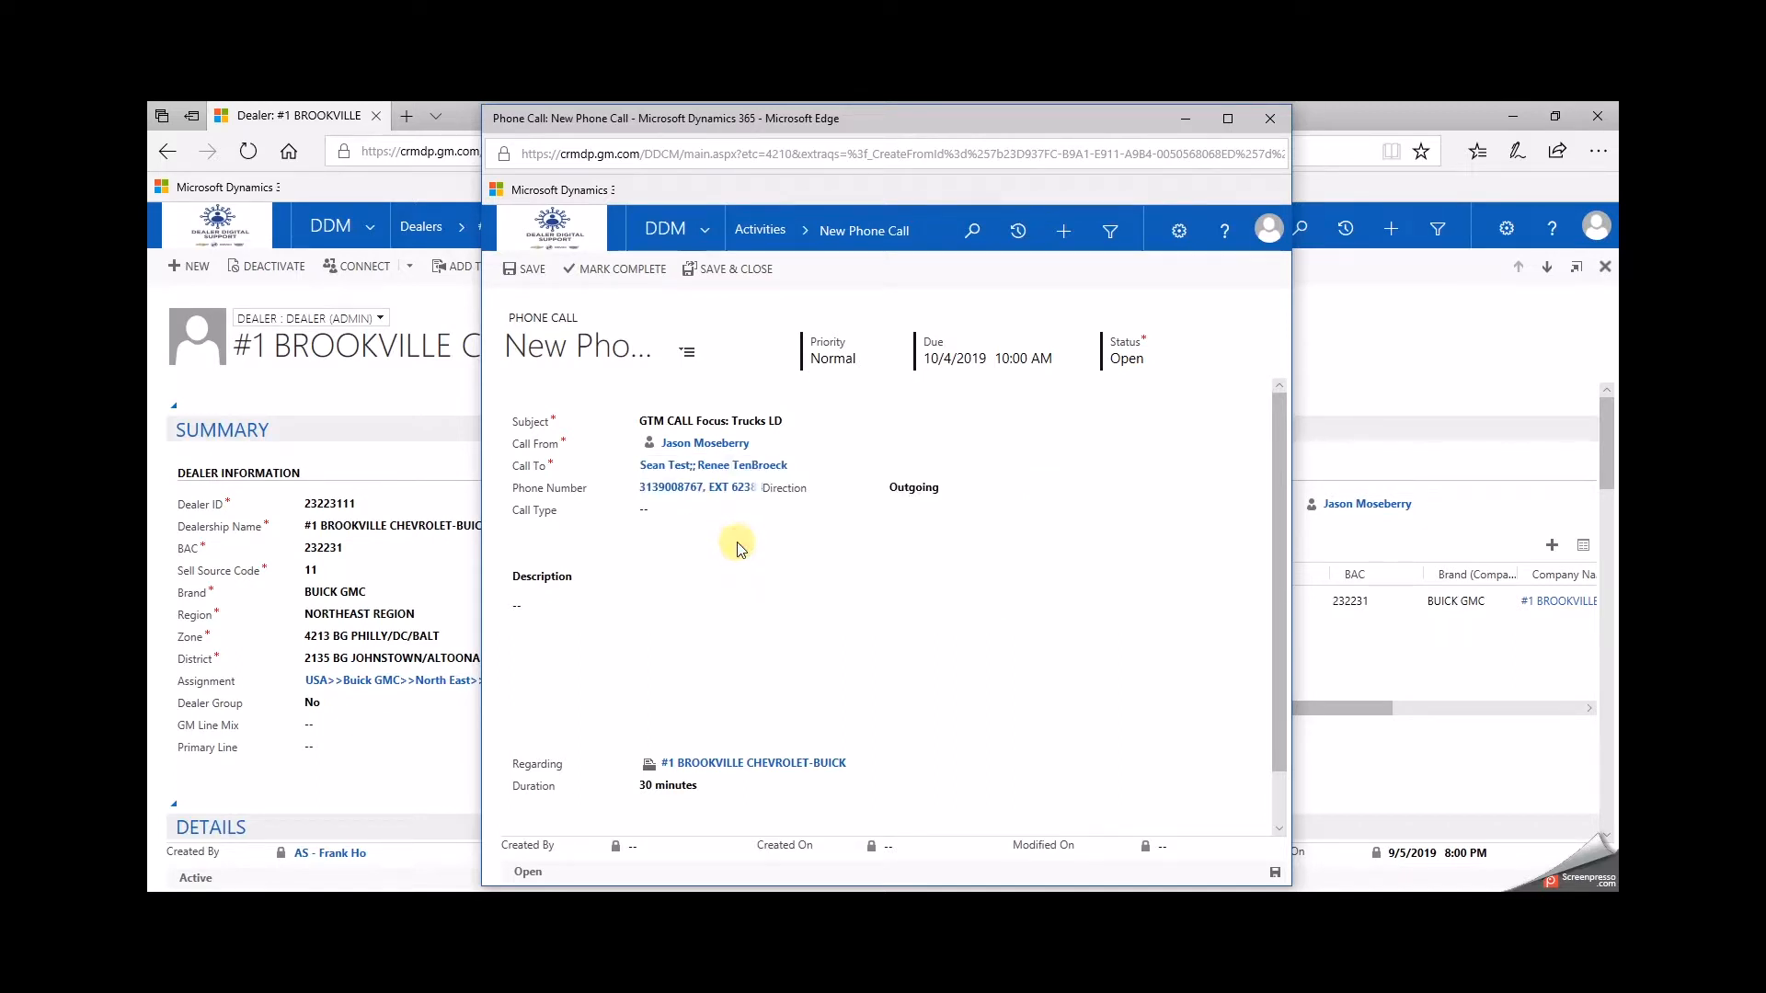
left_click(674, 484)
left_click(856, 531)
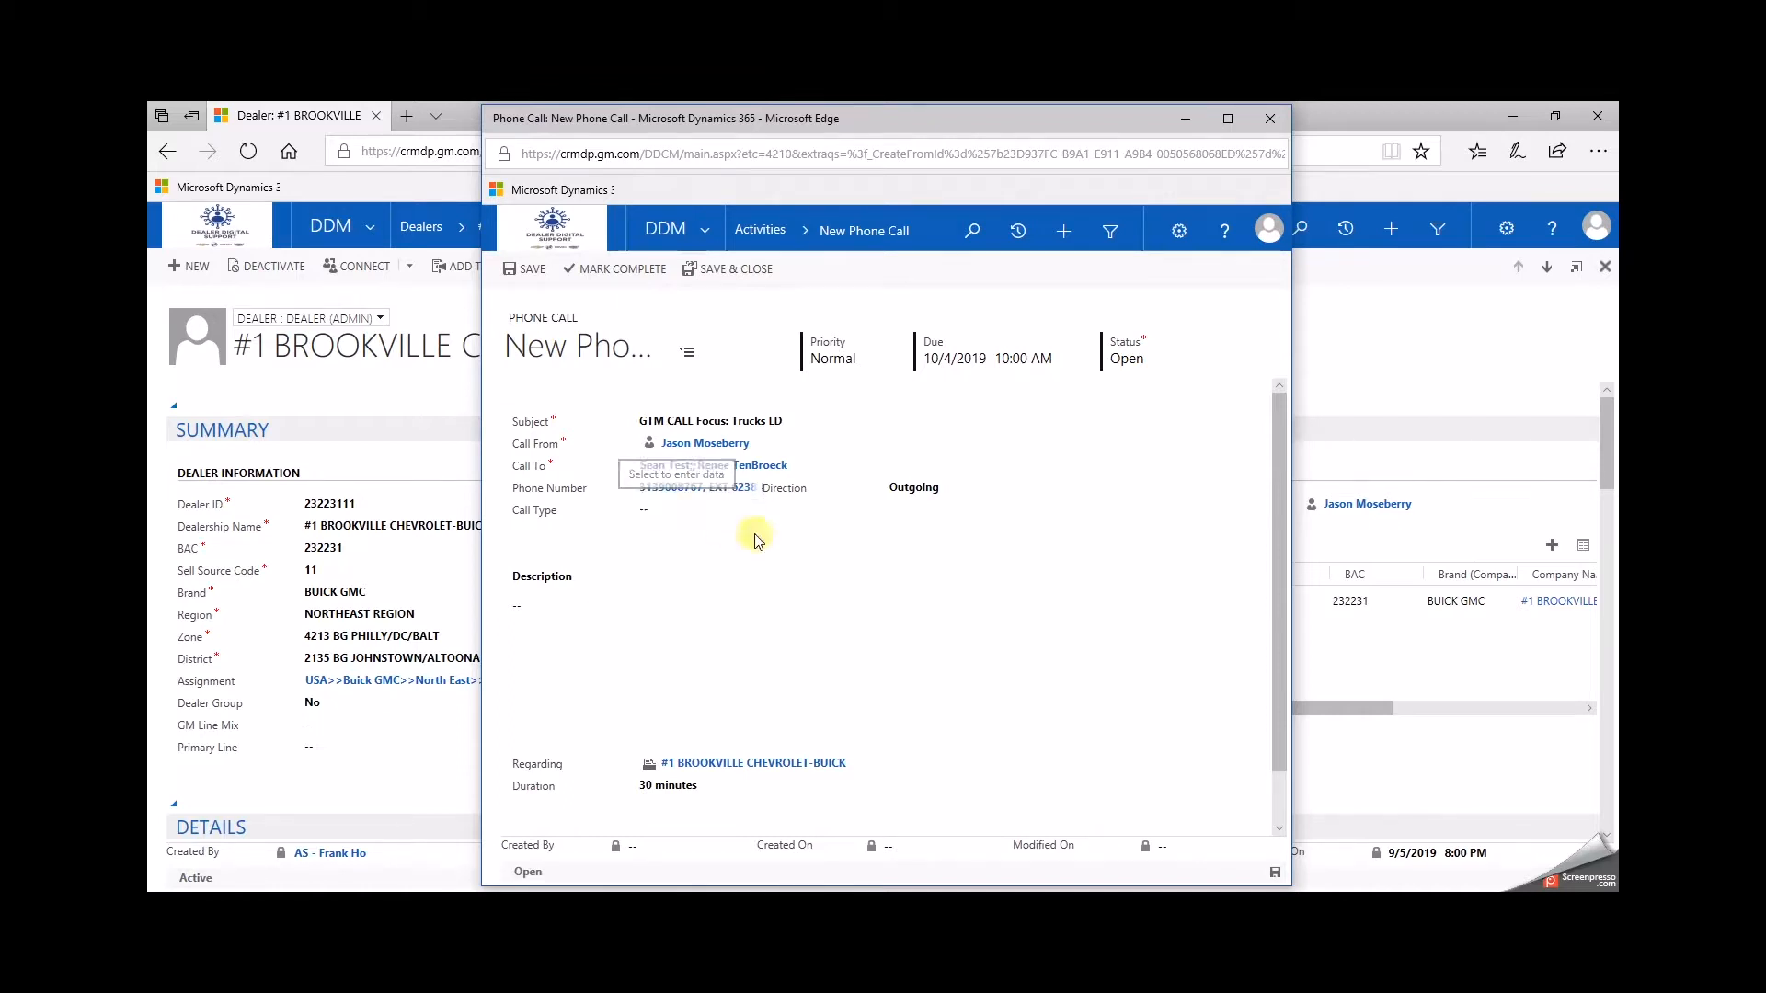
left_click(931, 497)
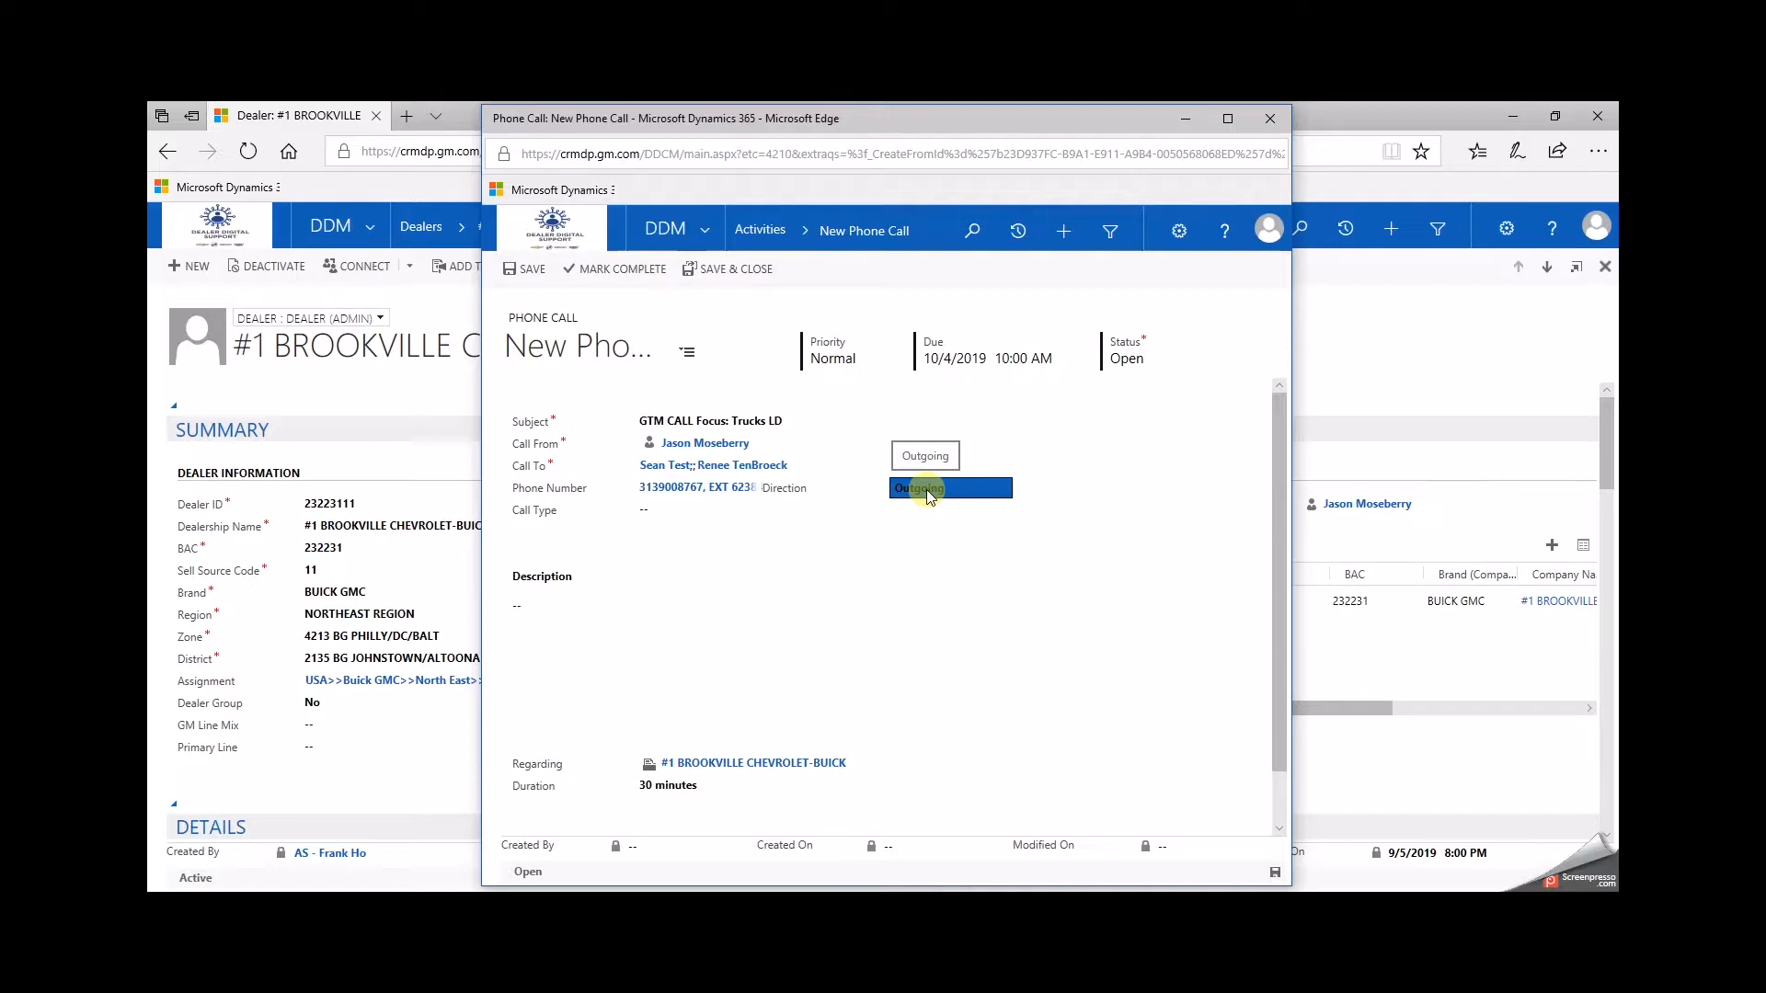
left_click(784, 491)
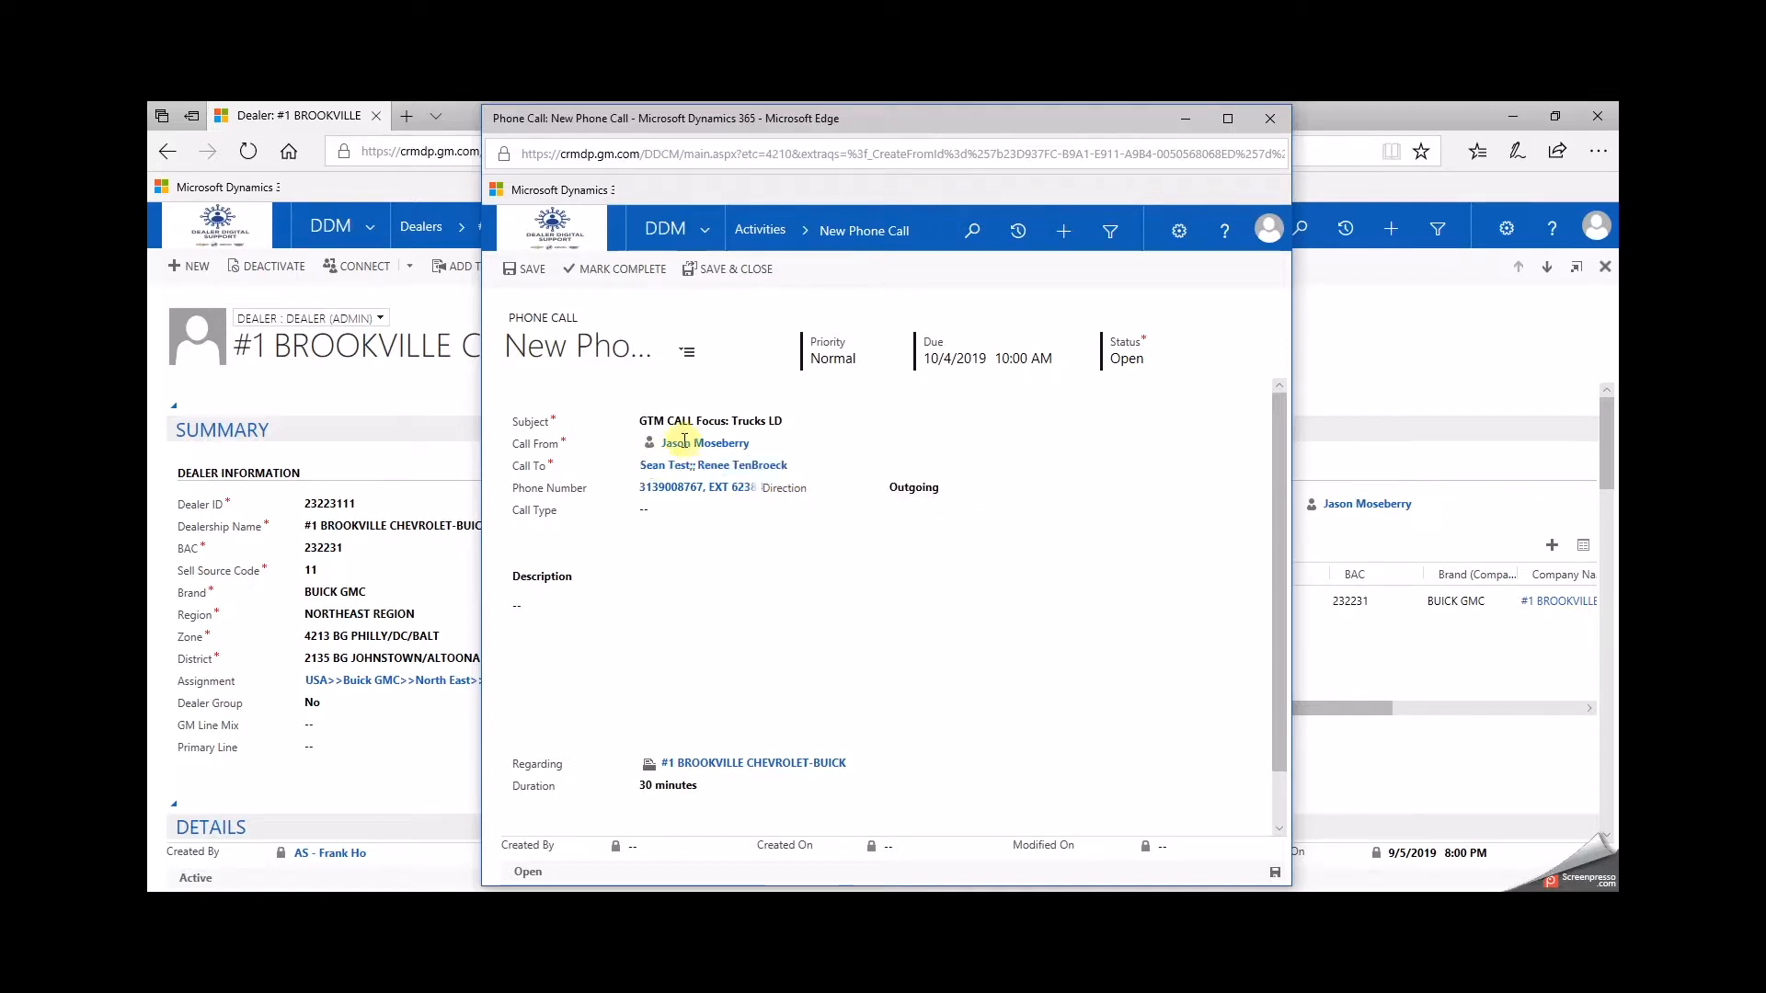
left_click(897, 490)
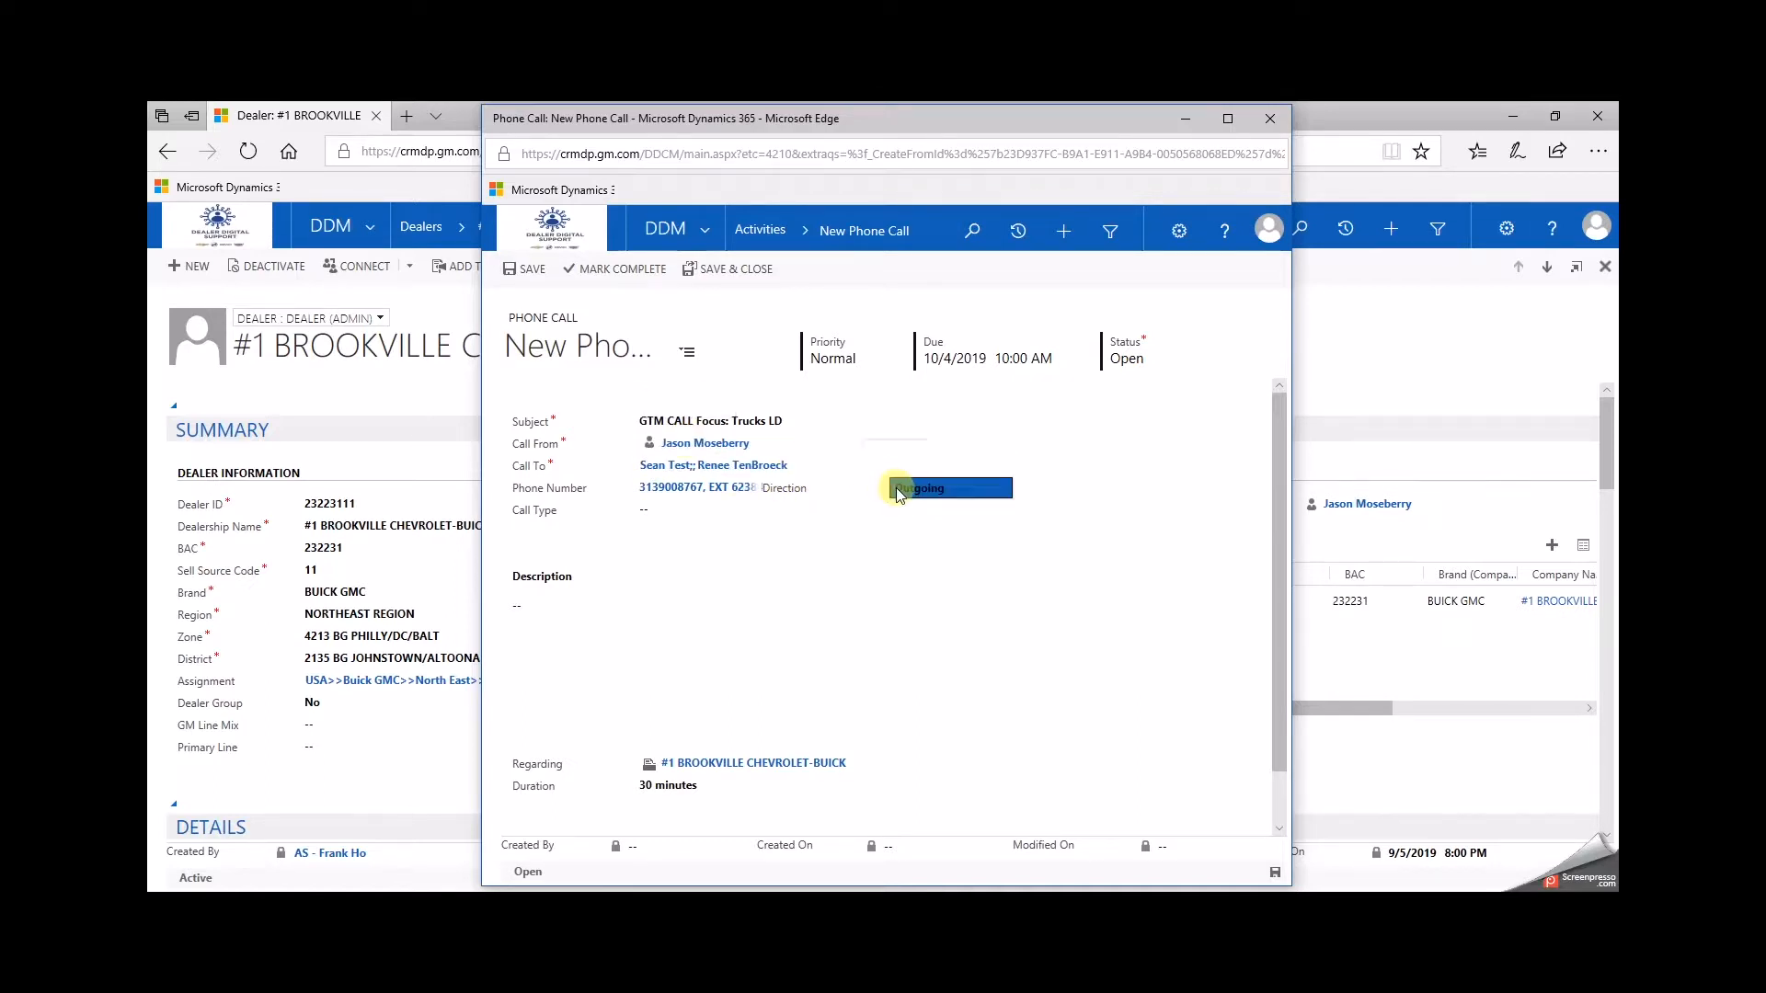
left_click(694, 470)
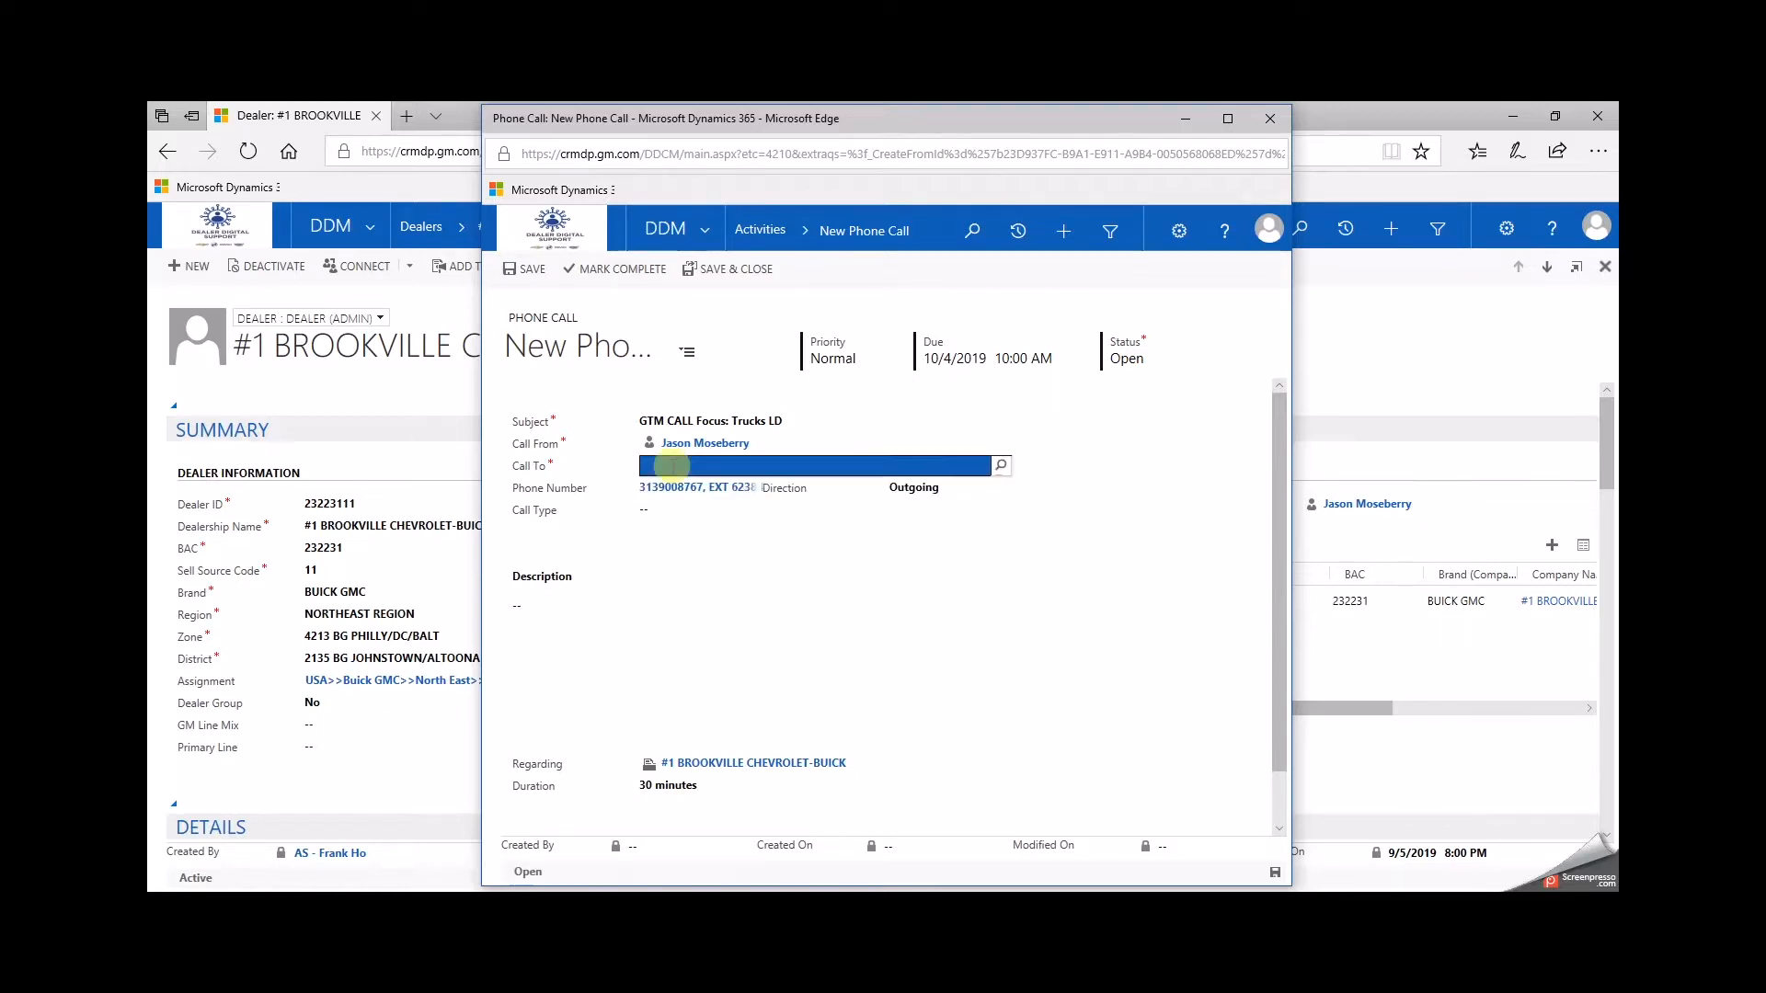
left_click(717, 443)
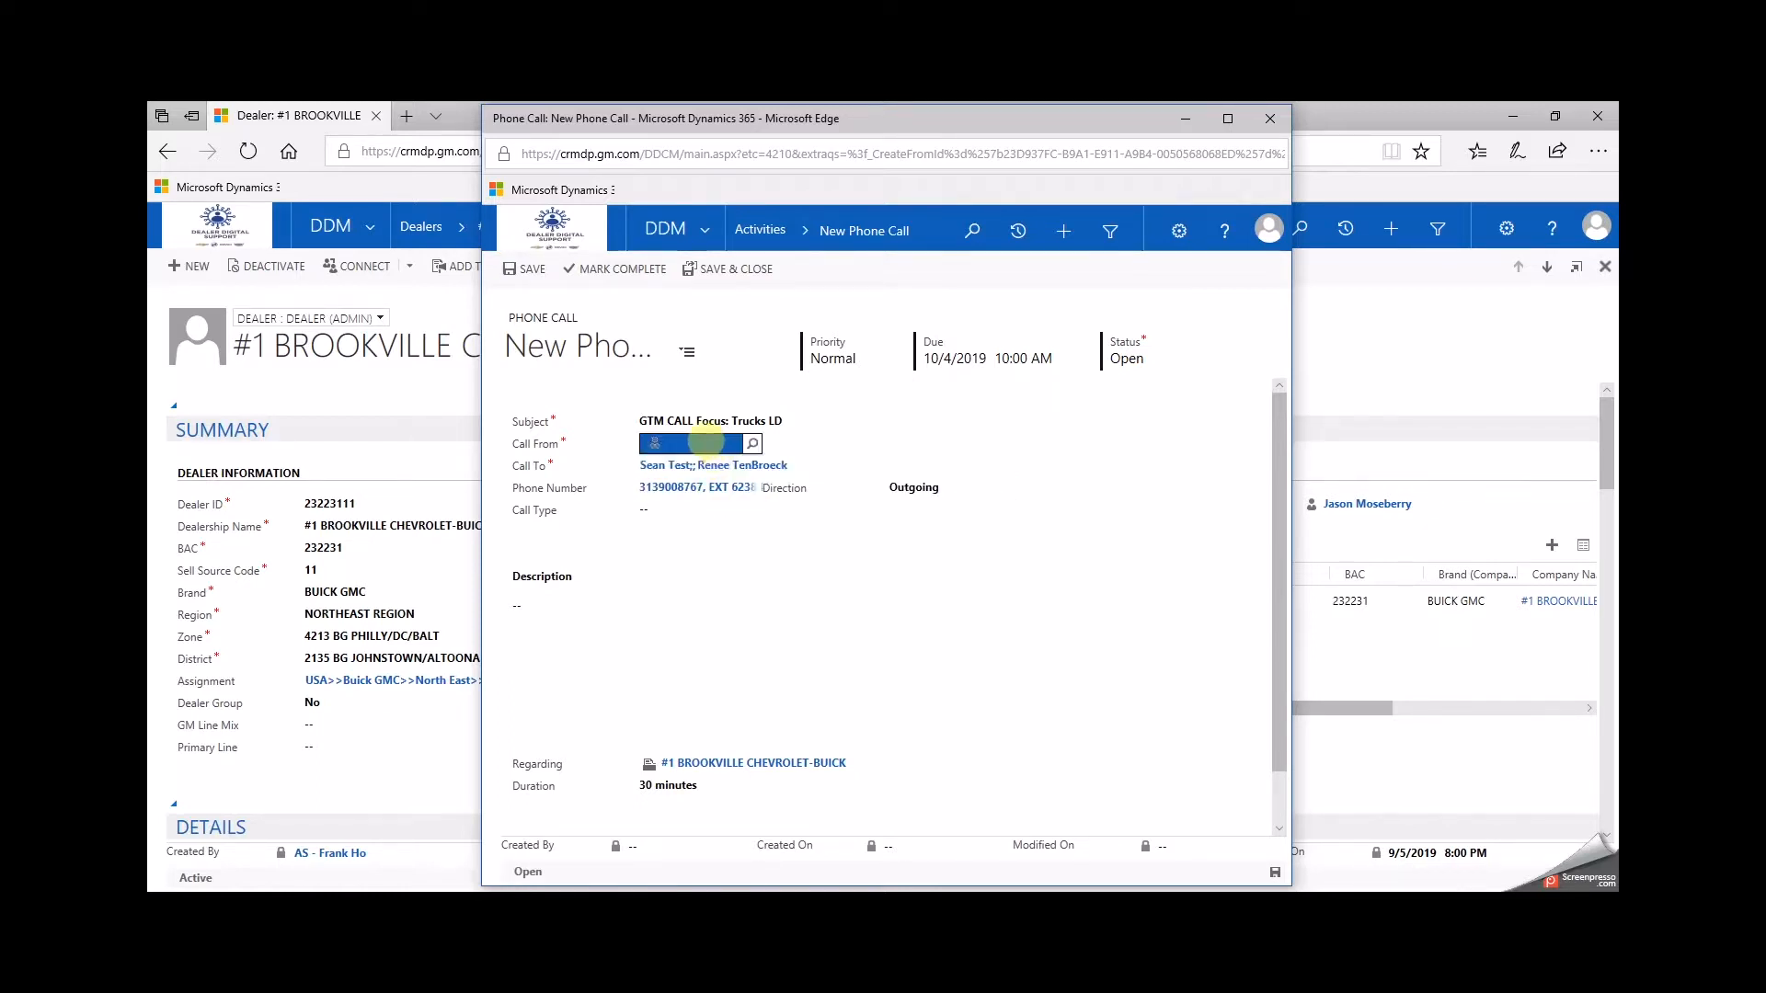
left_click(718, 465)
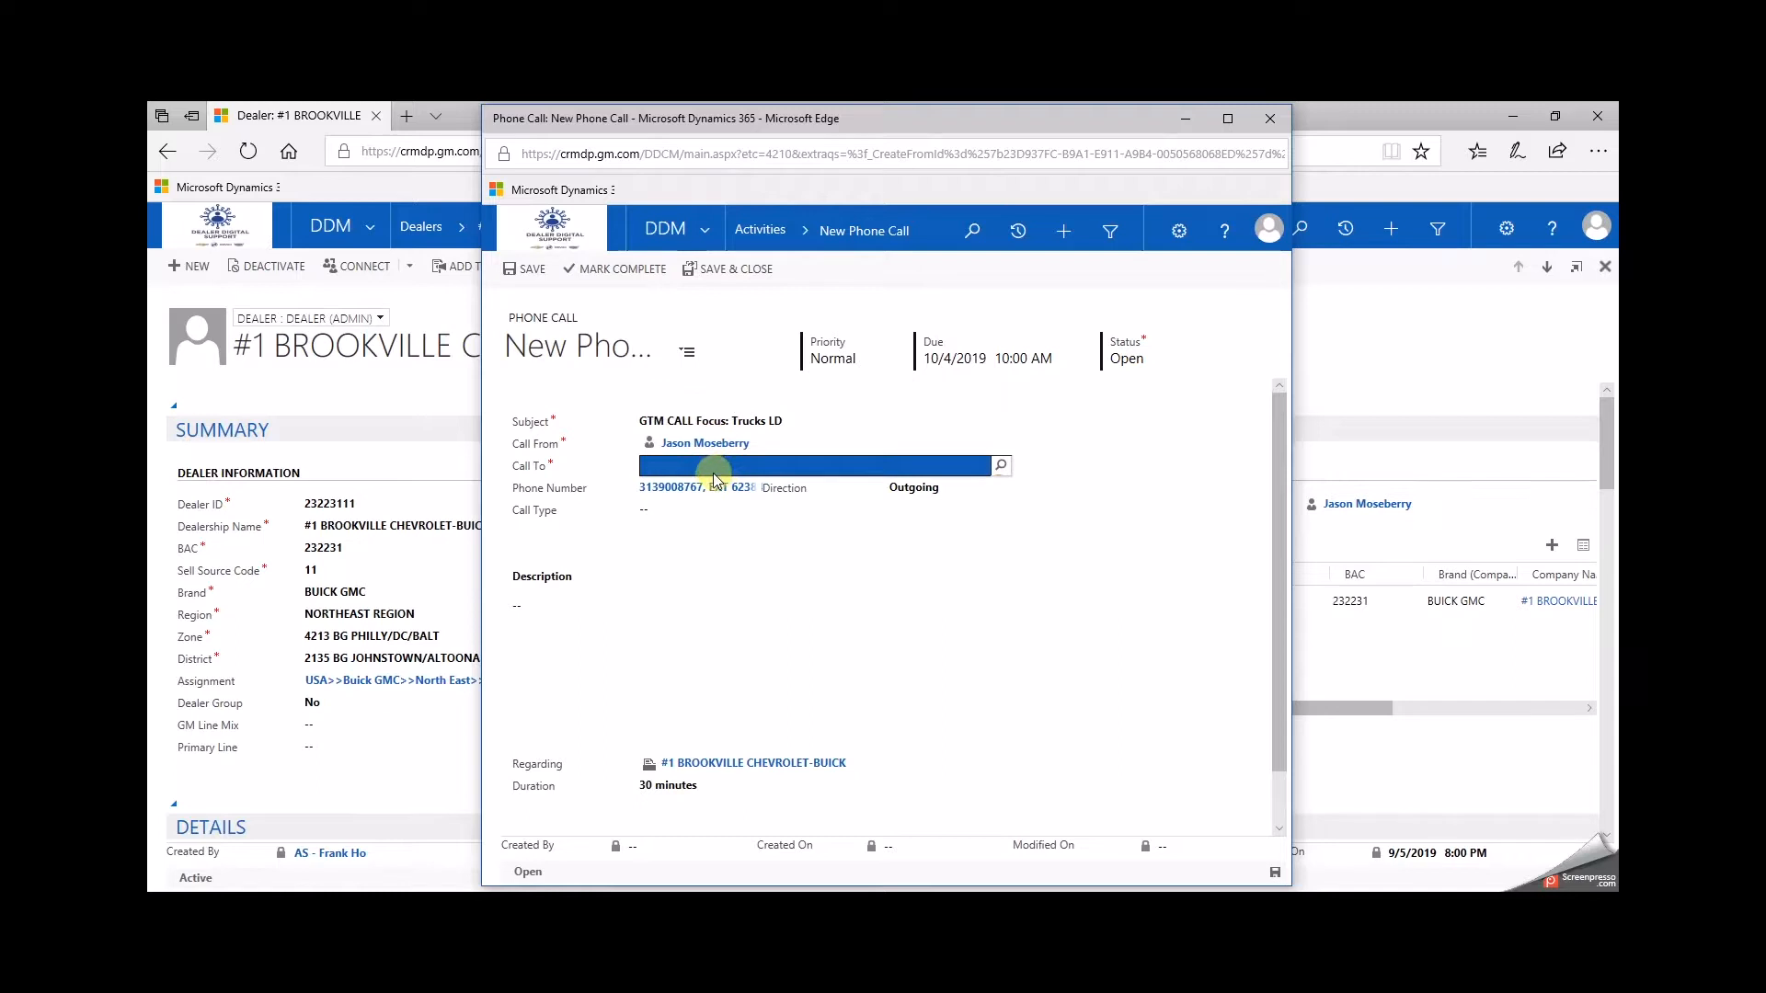
Step: Try to change the phone call's direction from Outgoing and cancel the change
left_click(941, 489)
left_click(941, 489)
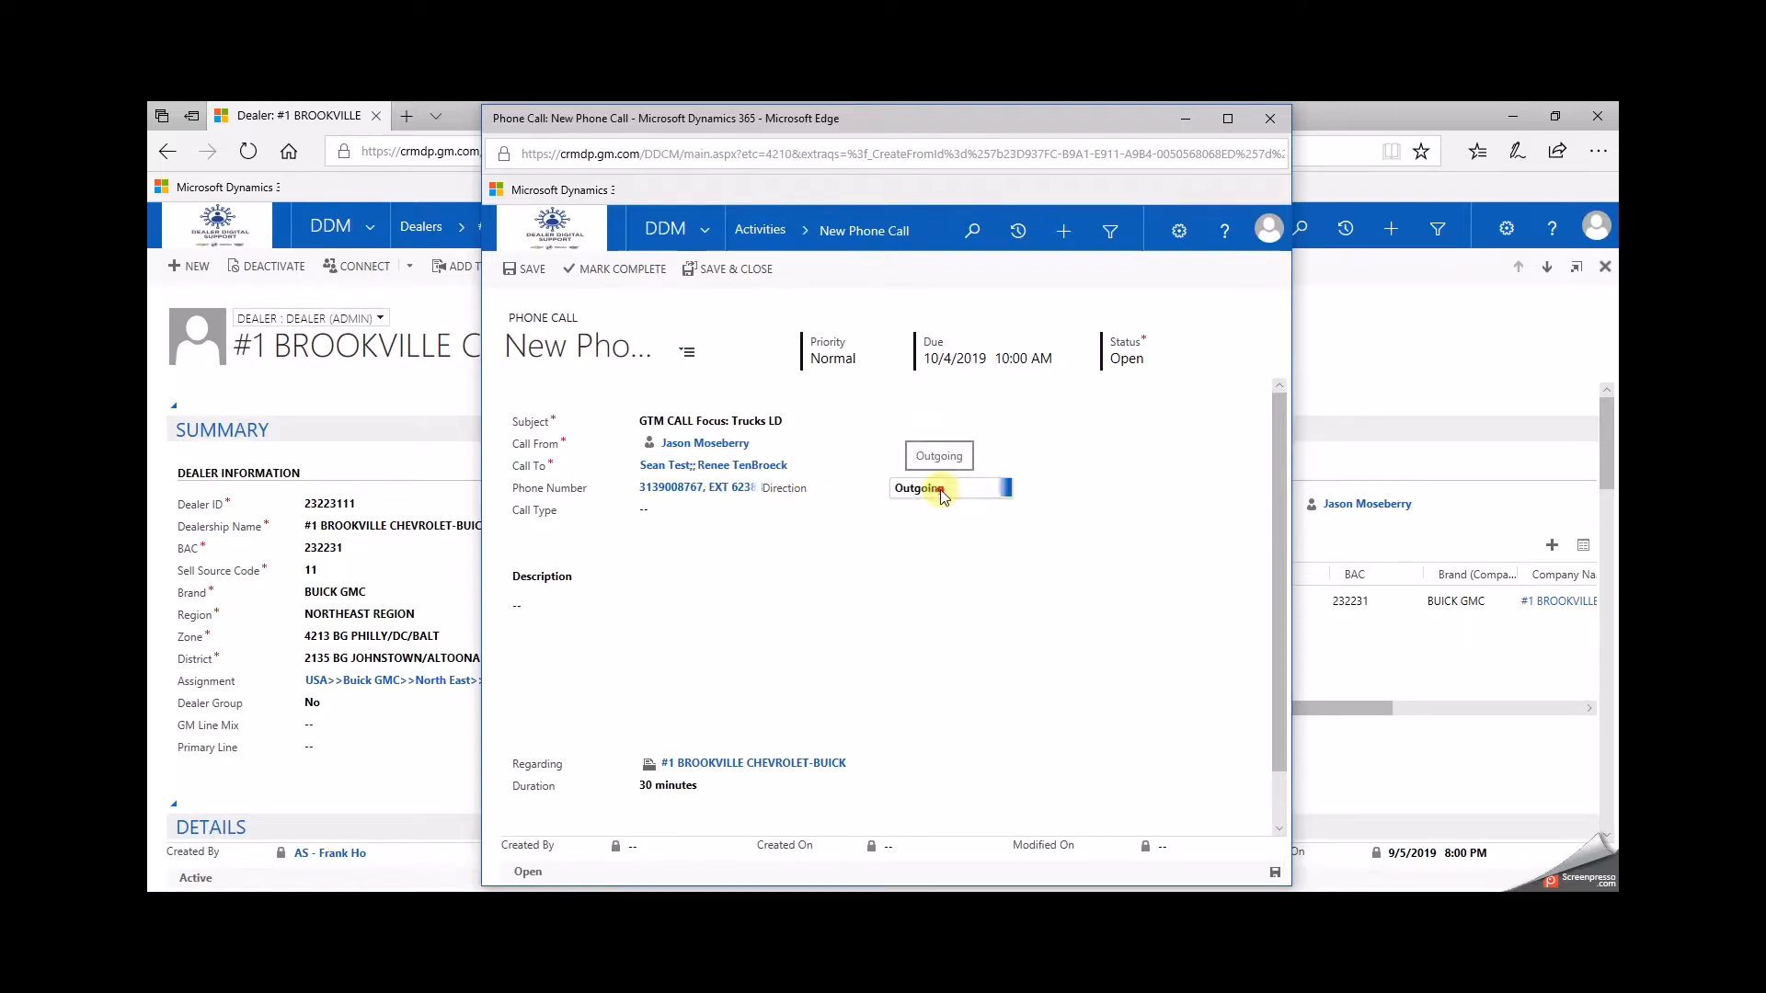
left_click(942, 492)
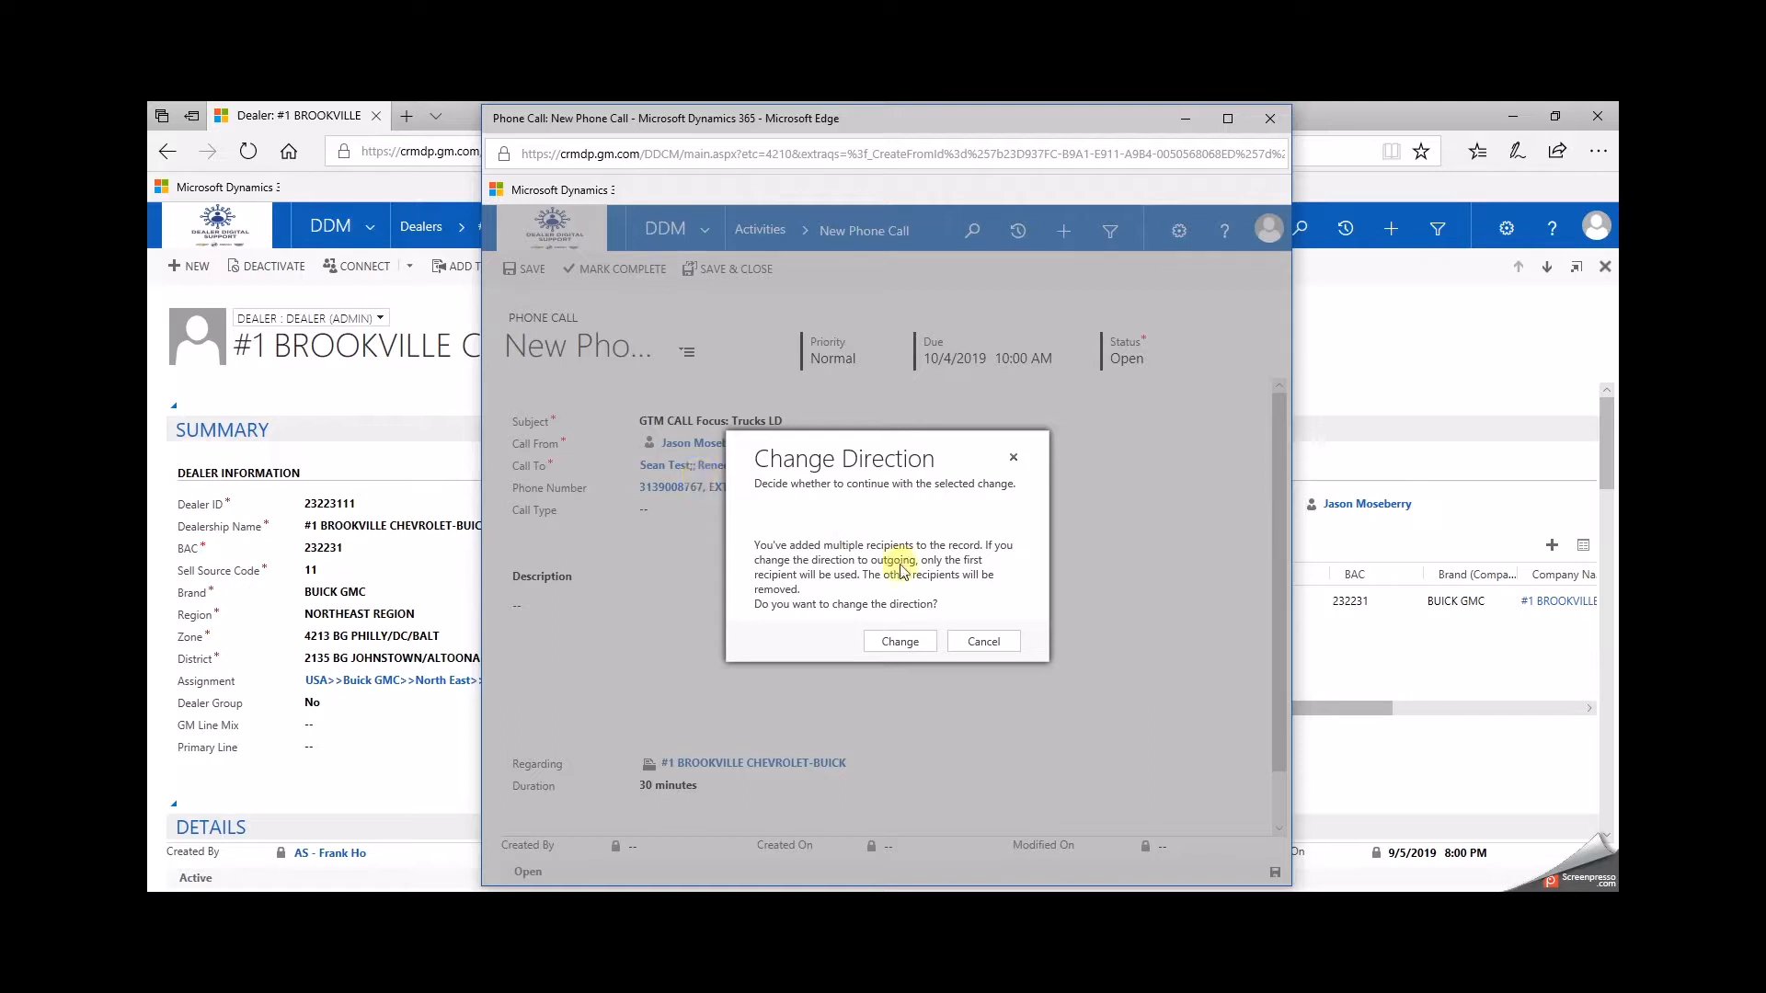
left_click(980, 642)
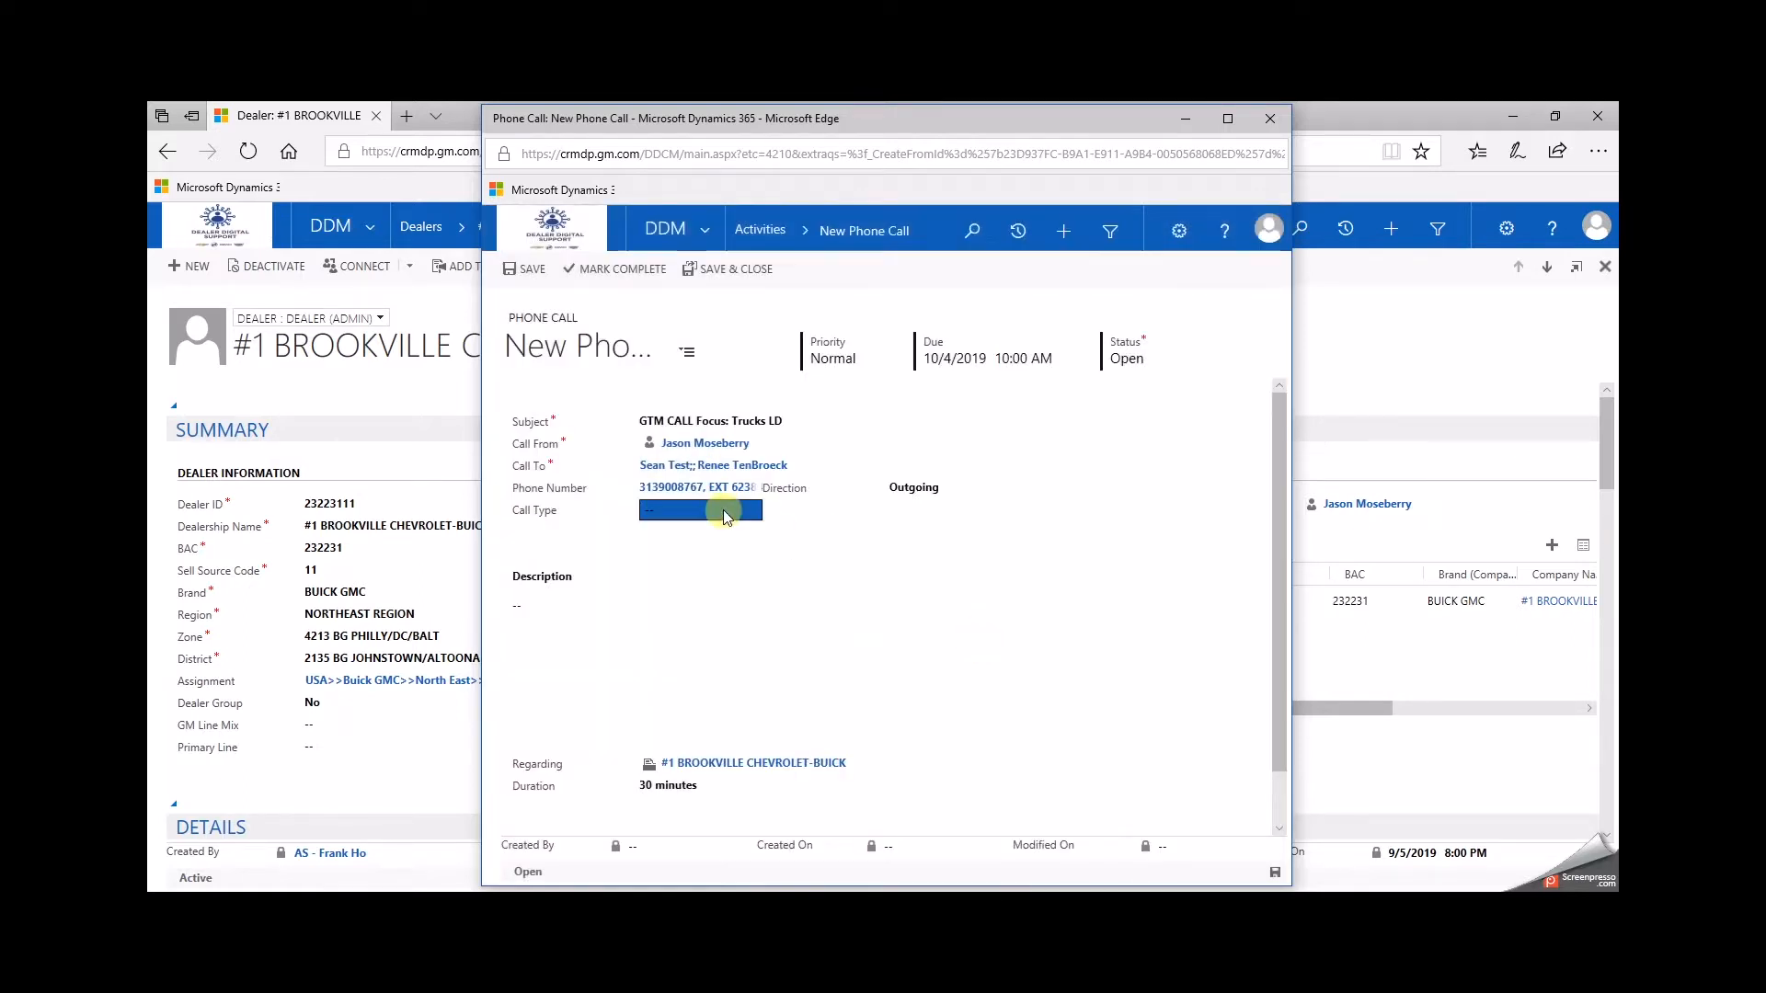
left_click(731, 466)
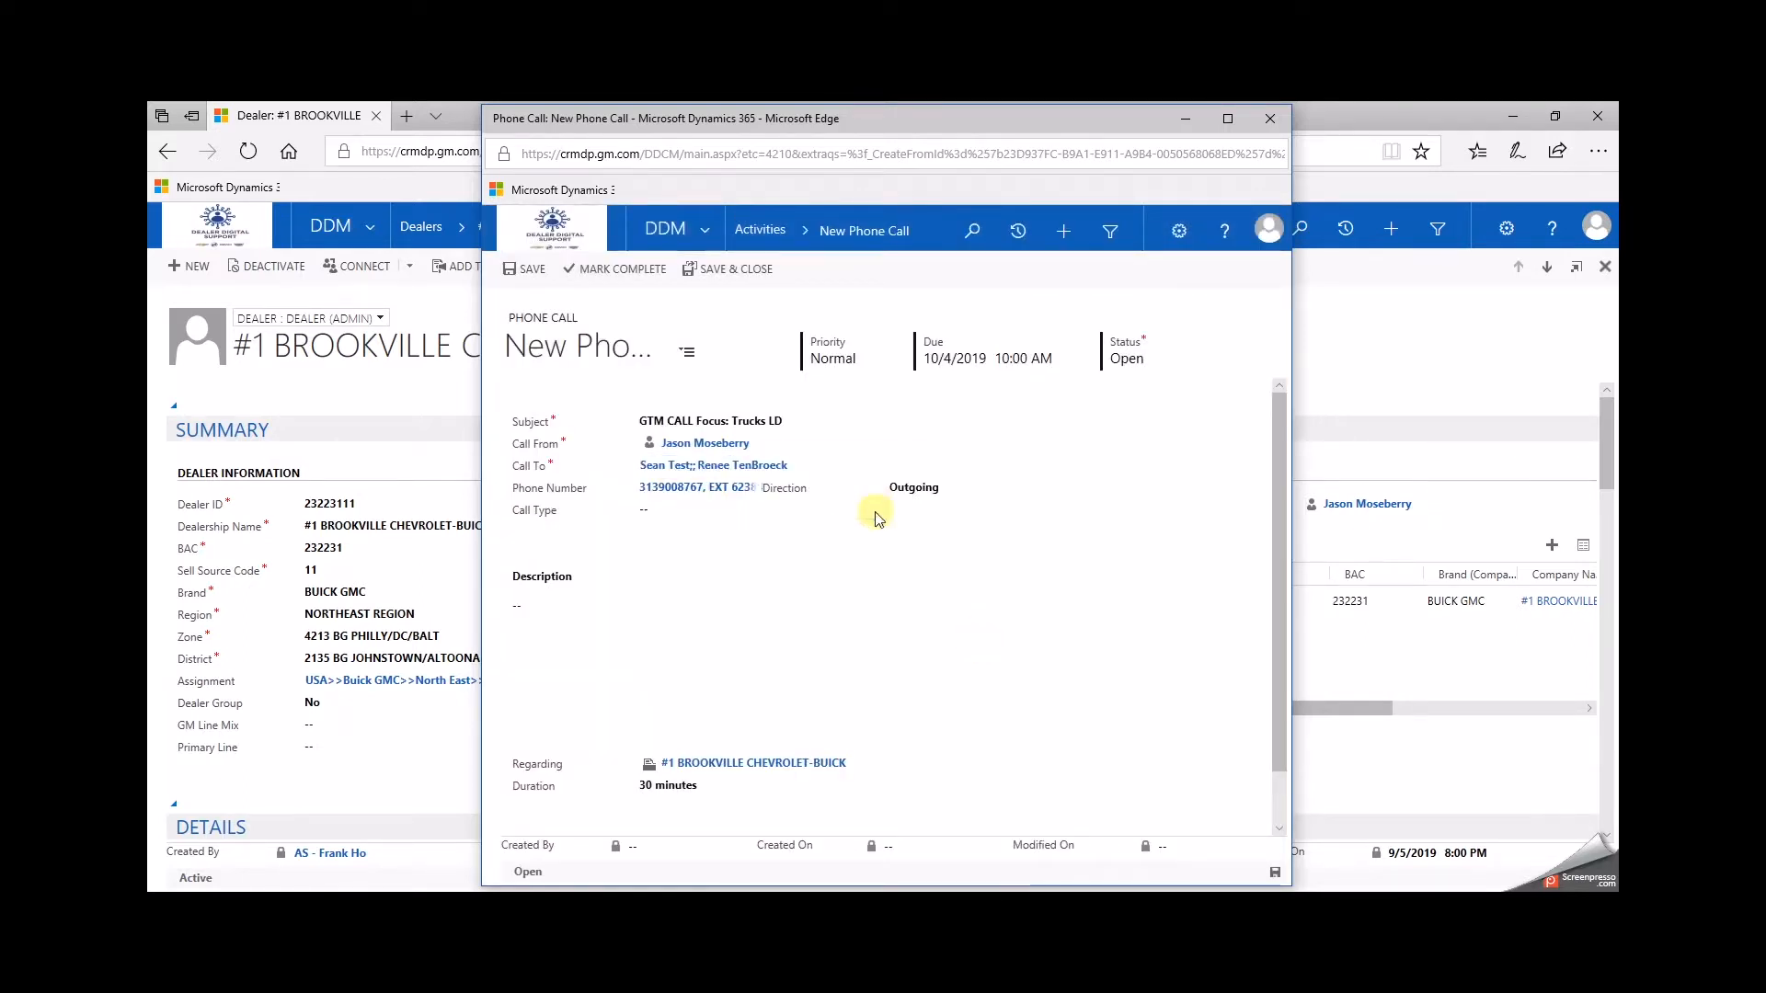
left_click(587, 682)
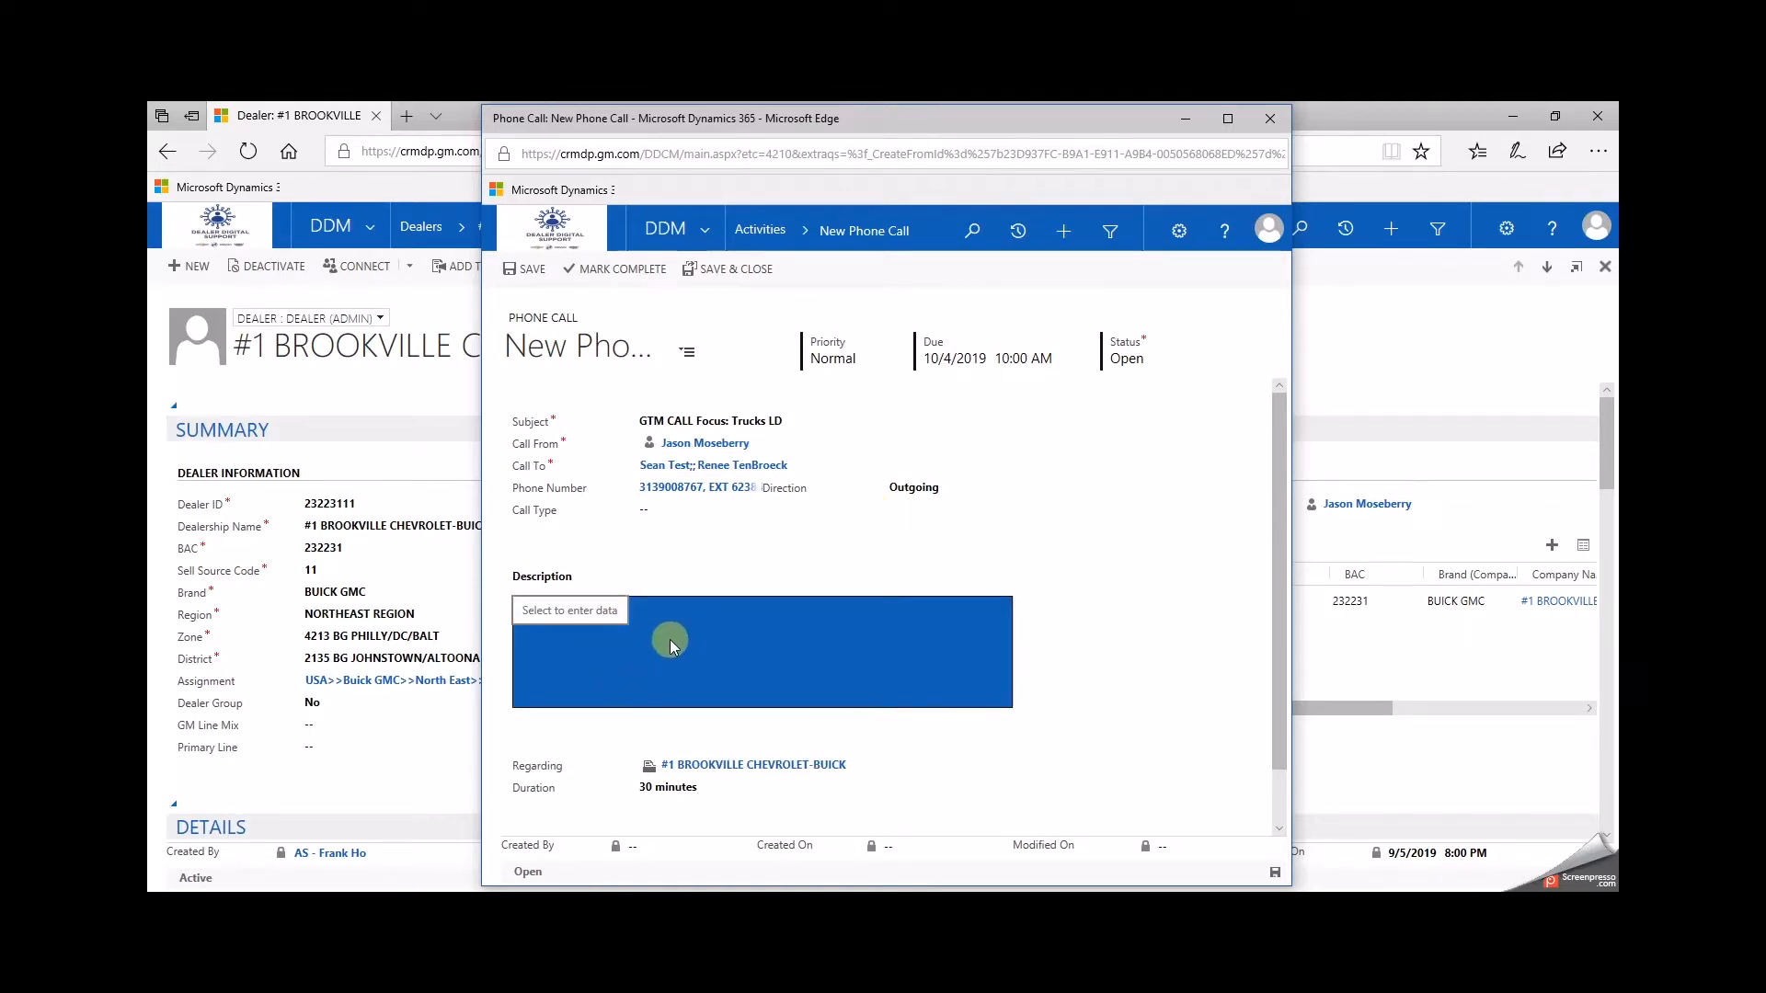
left_click(687, 561)
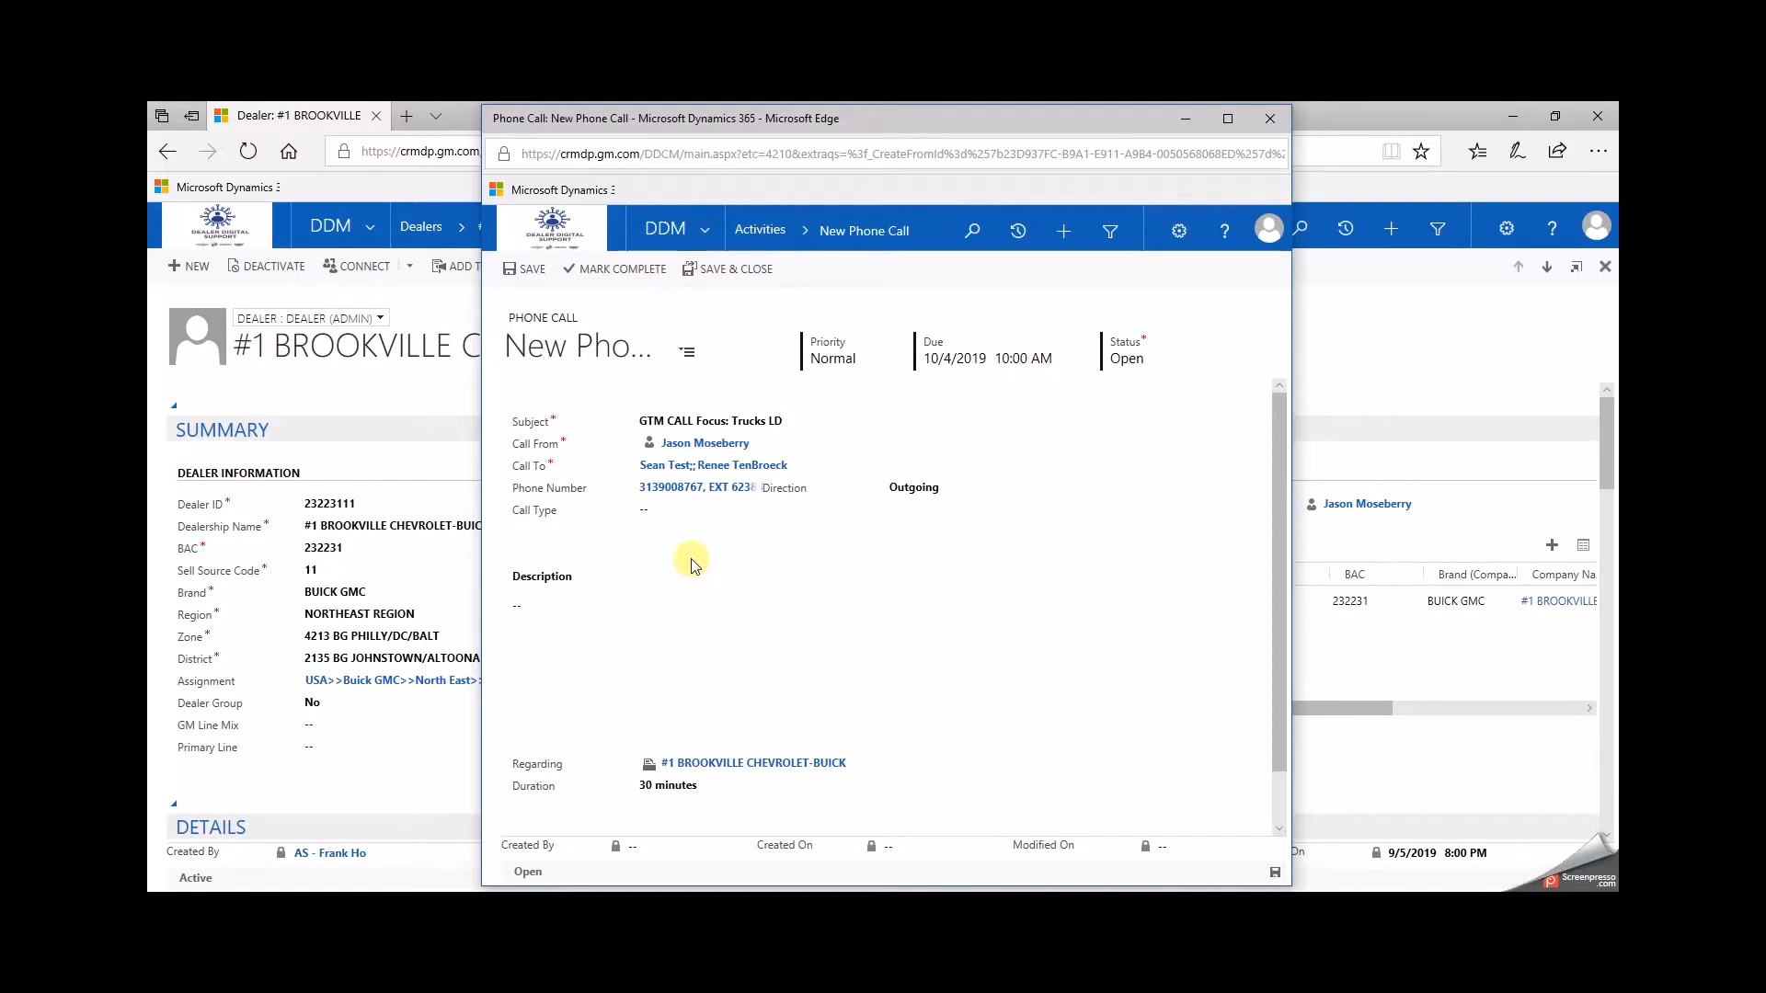
Step: Set the phone call's call type to GTM Strategy Call
left_click(661, 506)
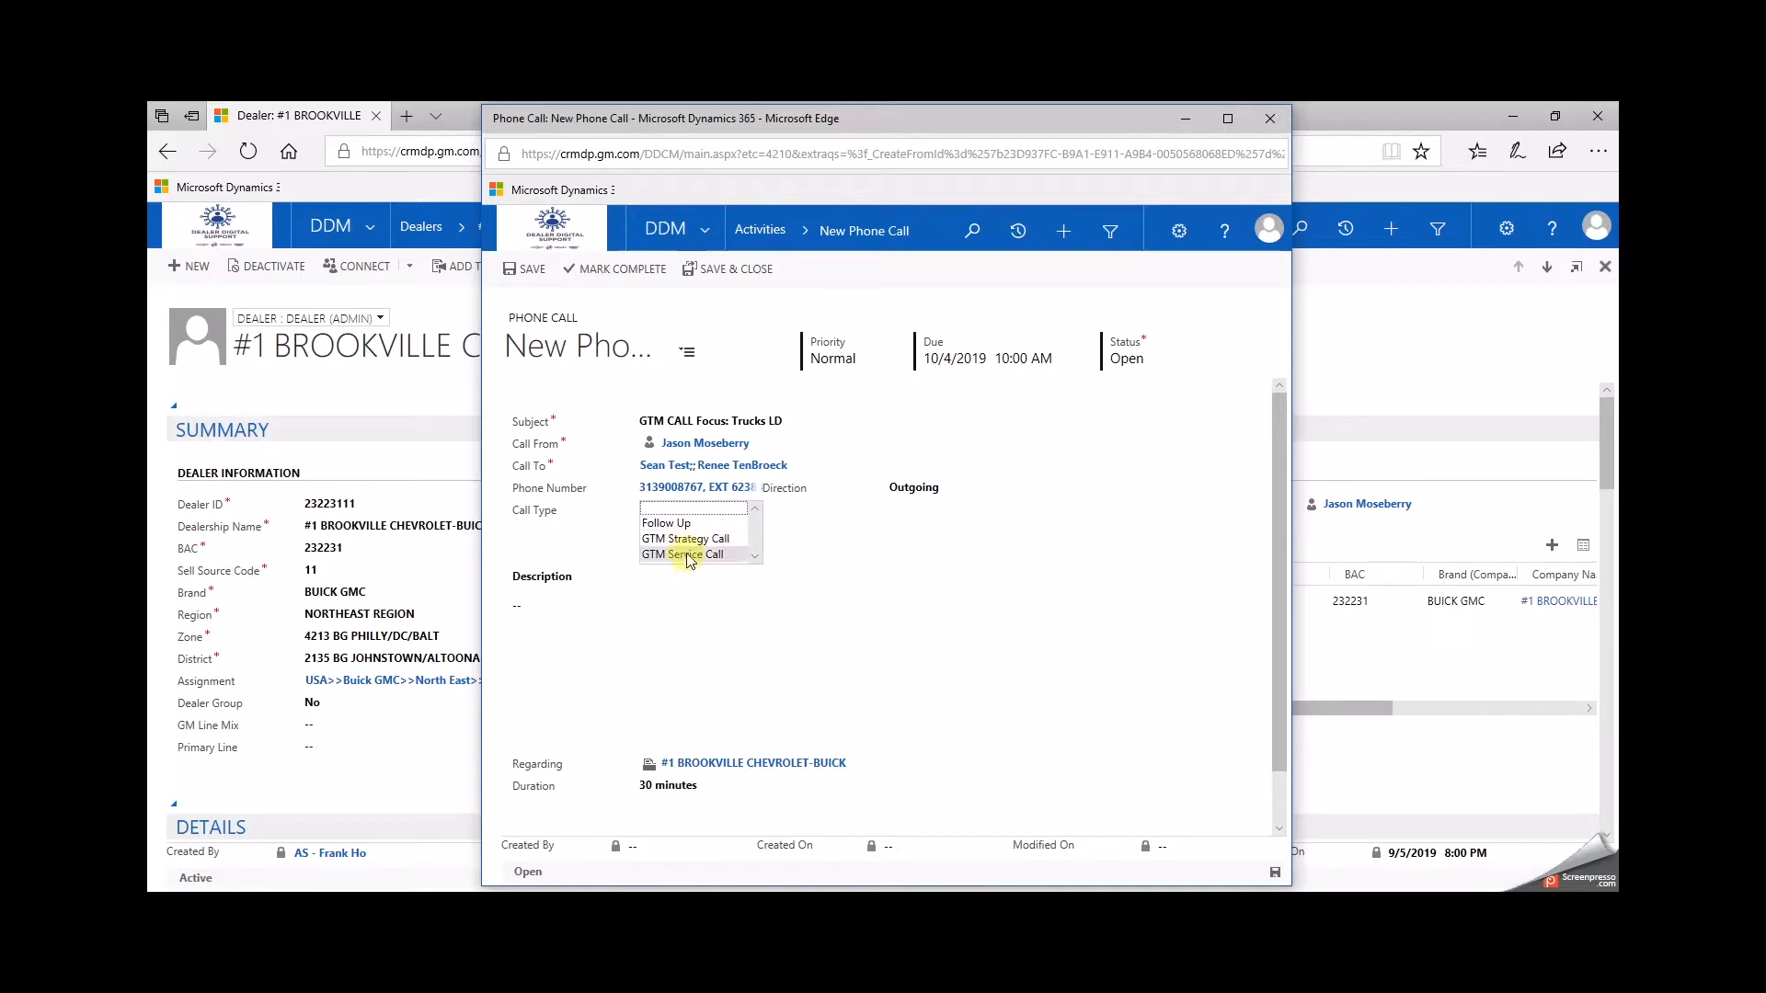
left_click(697, 554)
left_click(706, 541)
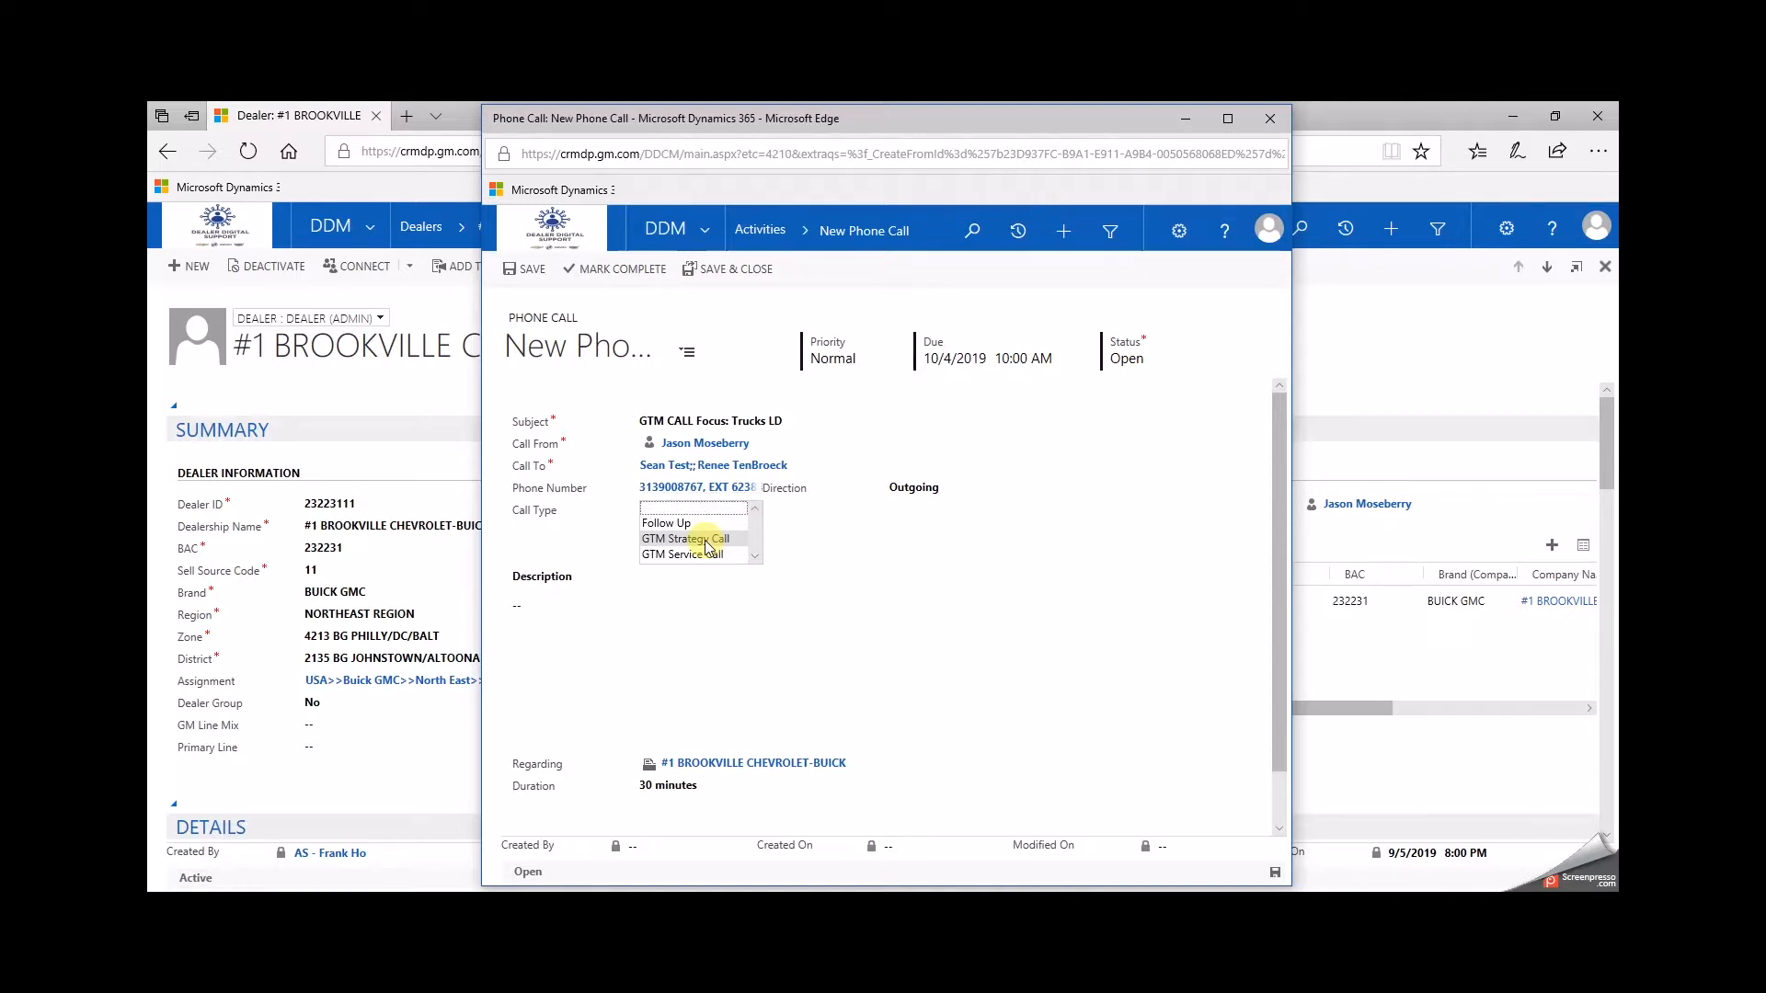
left_click(706, 541)
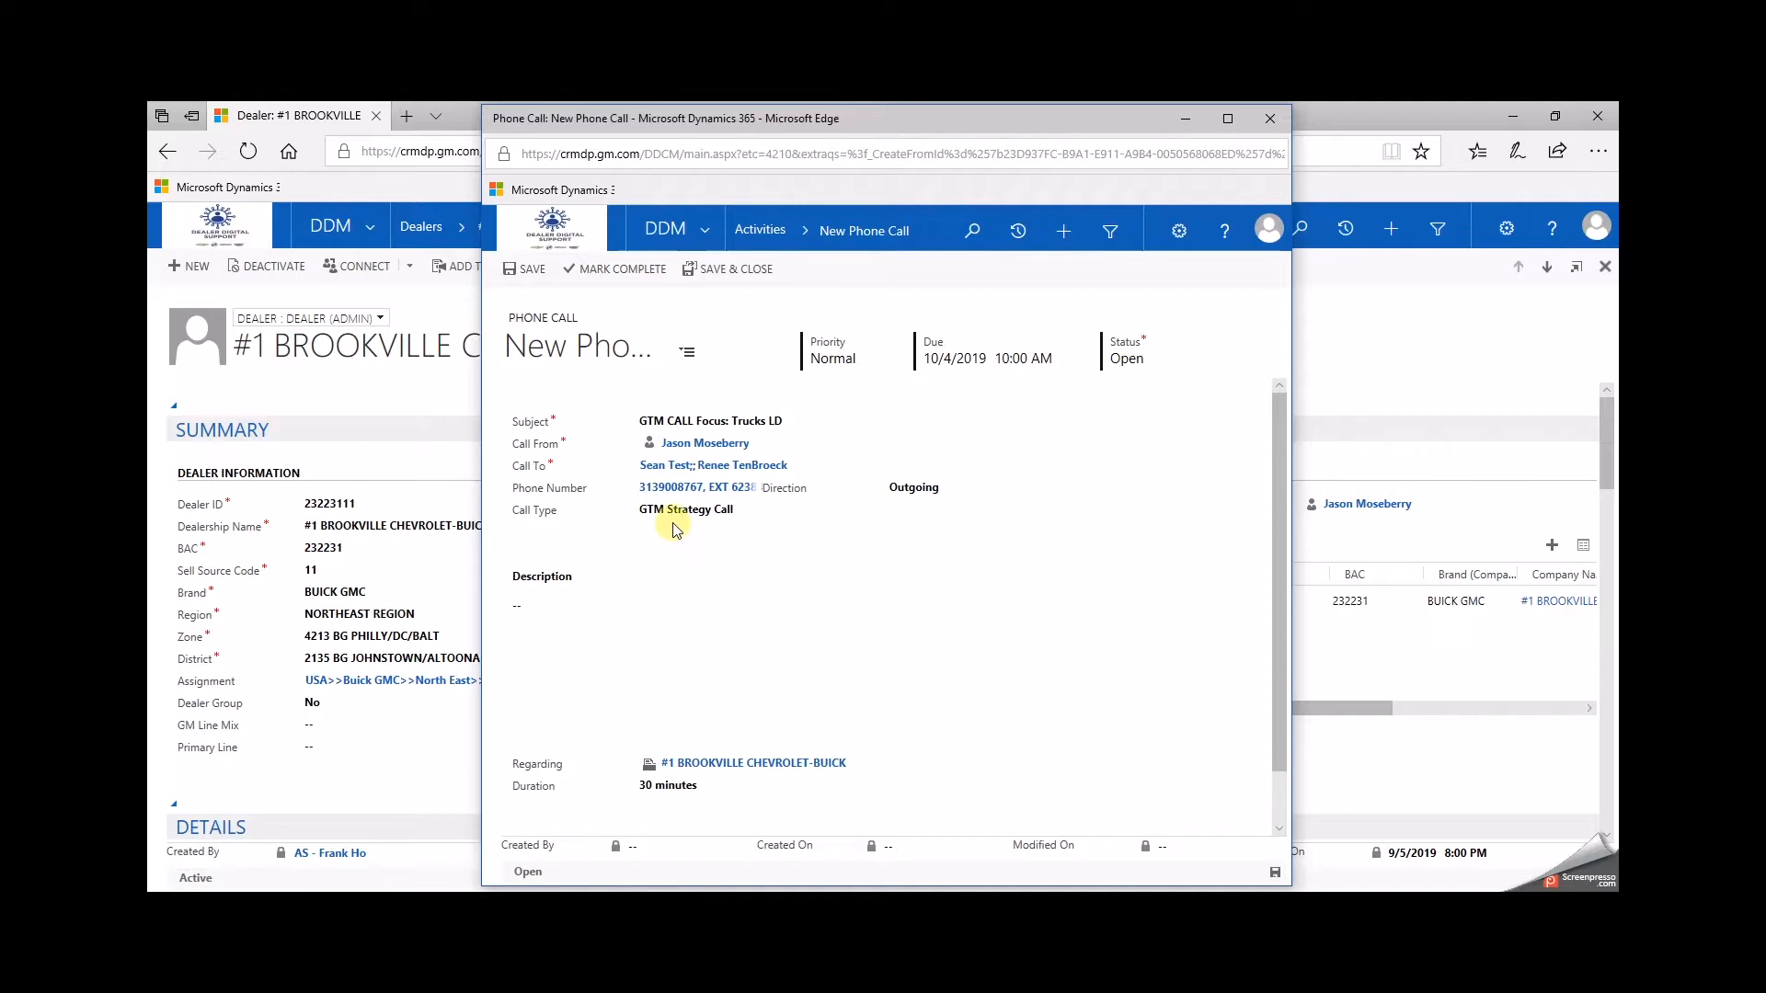
left_click(687, 513)
Step: Add the headings "Talking Points:", "Call Notes:" and "Action Items:" to the description, separated by blank lines
left_click(636, 633)
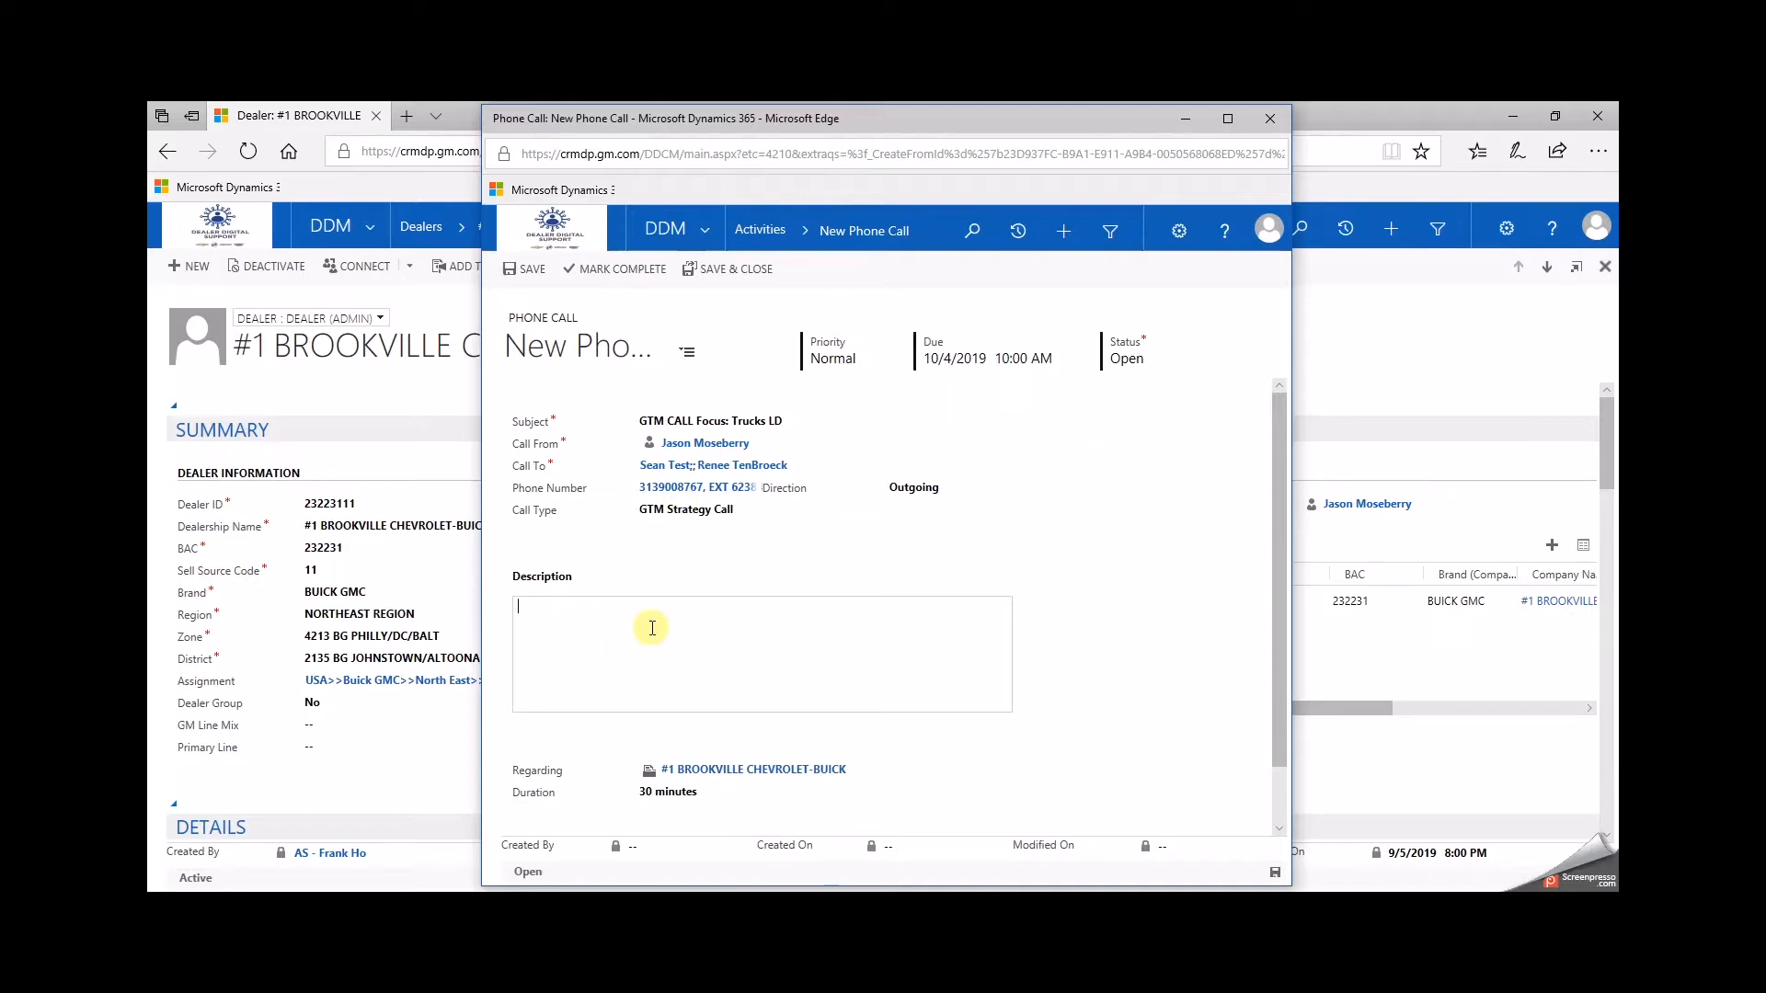
type("TAlking Point")
key("BackSpace")
key("BackSpace")
key("BackSpace")
key("BackSpace")
key("BackSpace")
key("BackSpace")
key("BackSpace")
key("BackSpace")
key("BackSpace")
key("BackSpace")
key("BackSpace")
key("BackSpace")
type("alking Points:")
key("Return")
type("Call")
key("BackSpace")
key("BackSpace")
key("BackSpace")
key("BackSpace")
type("Call Notes:  Action Items")
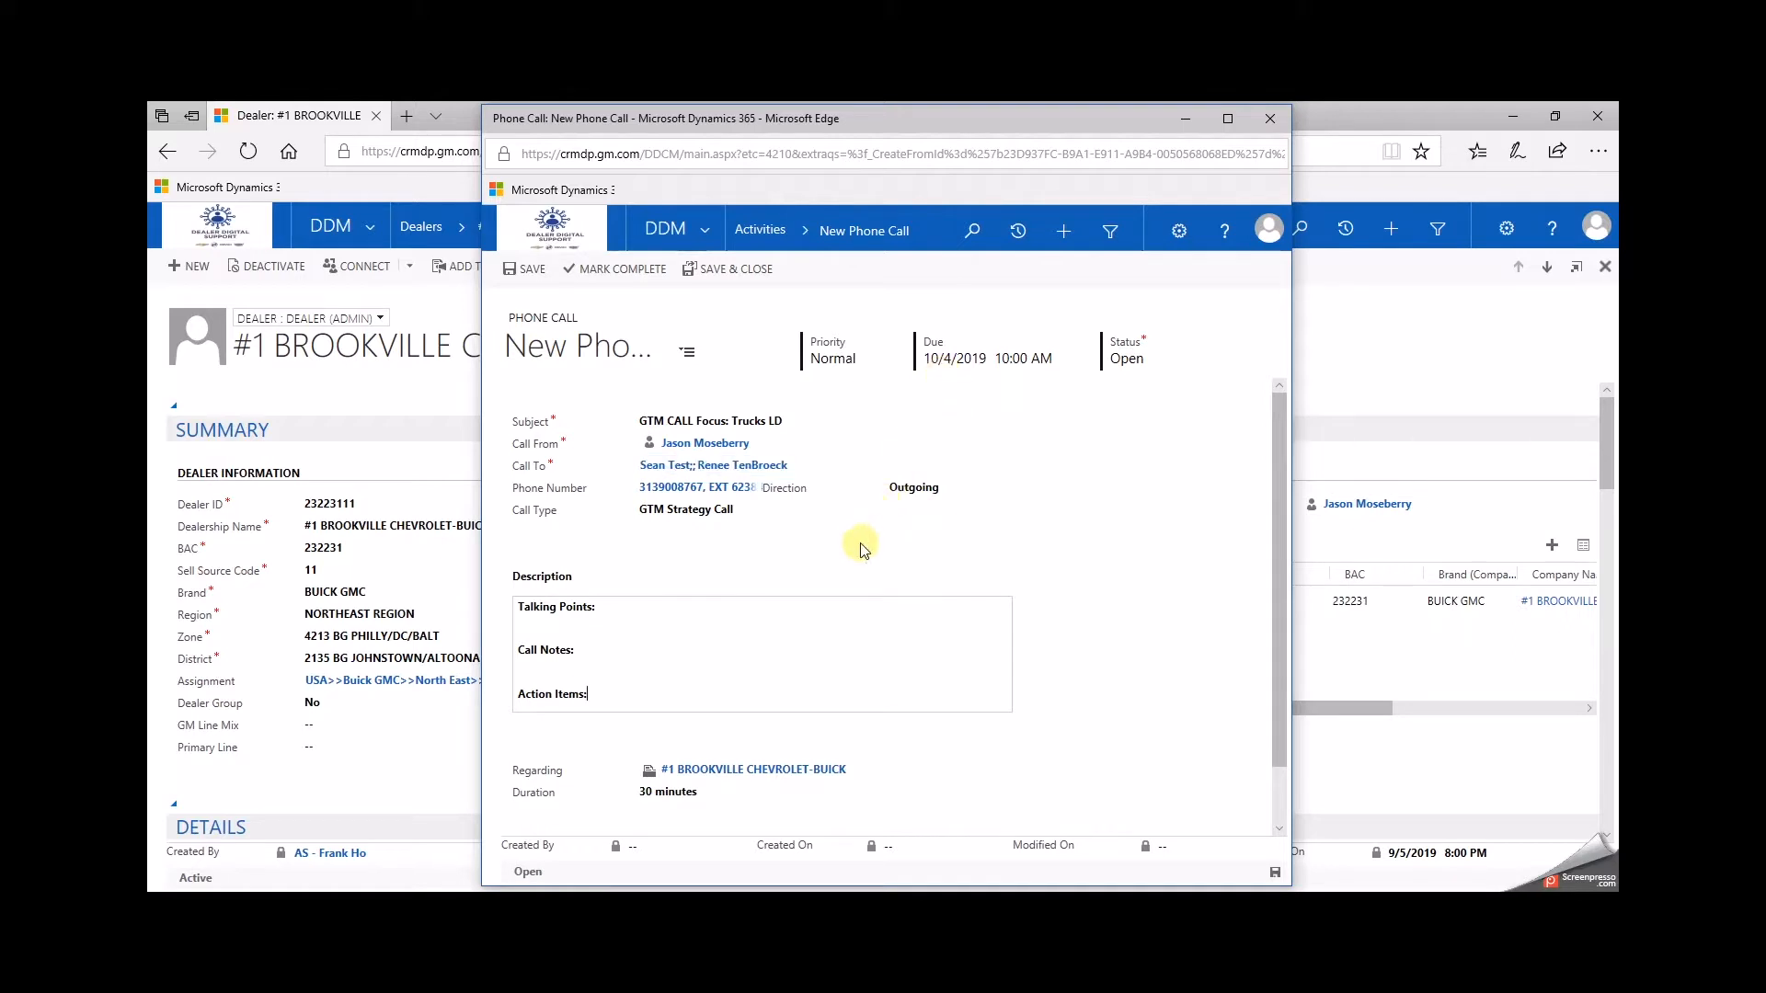
Step: Enter three lines of placeholder text below the Talking Points heading in the description
left_click(858, 468)
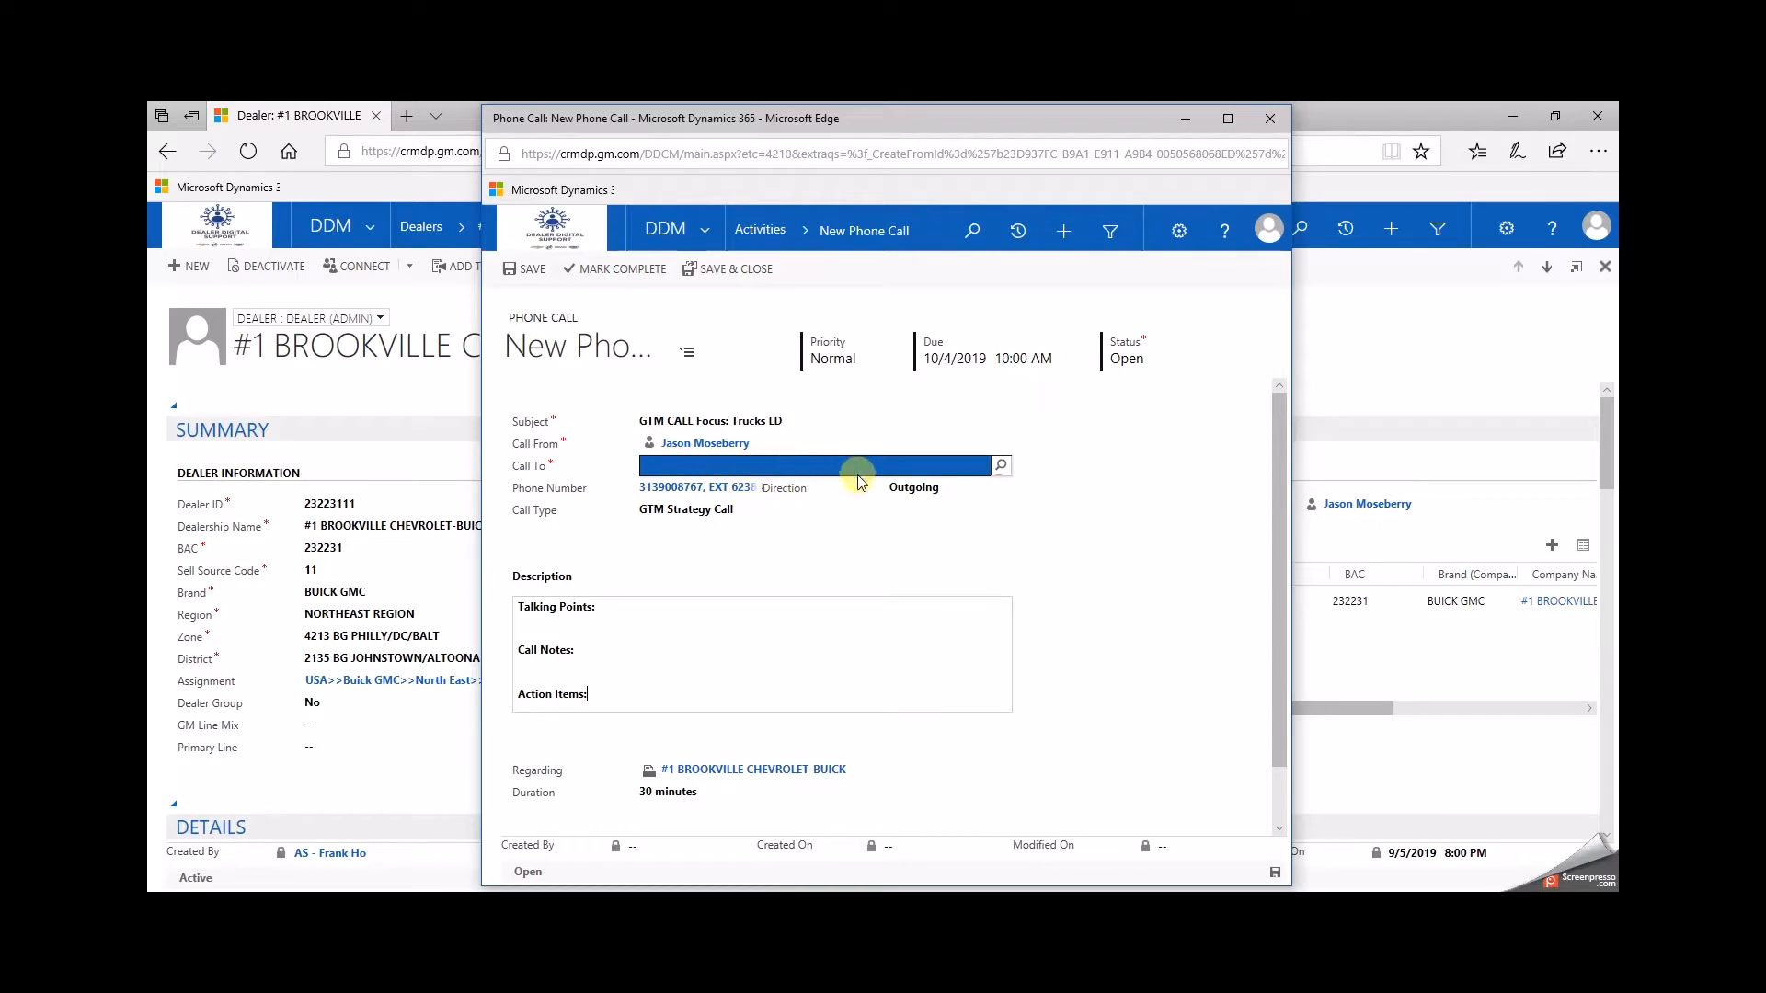
left_click(746, 574)
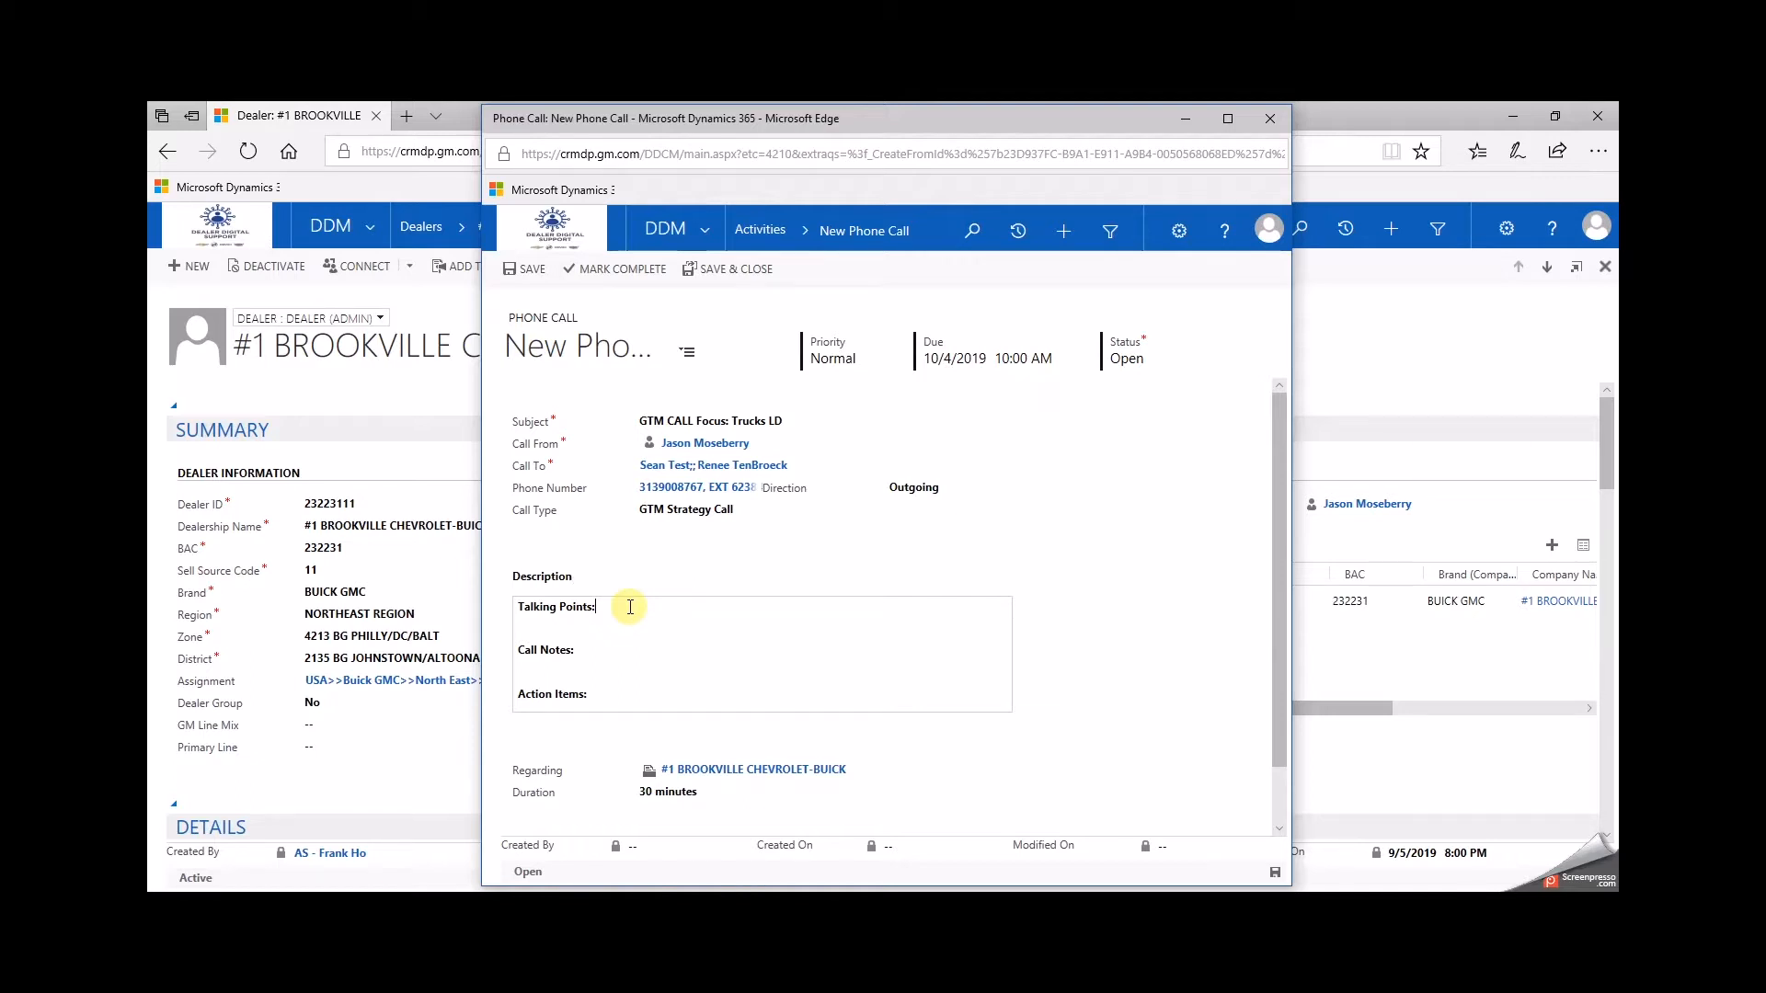
key("Return")
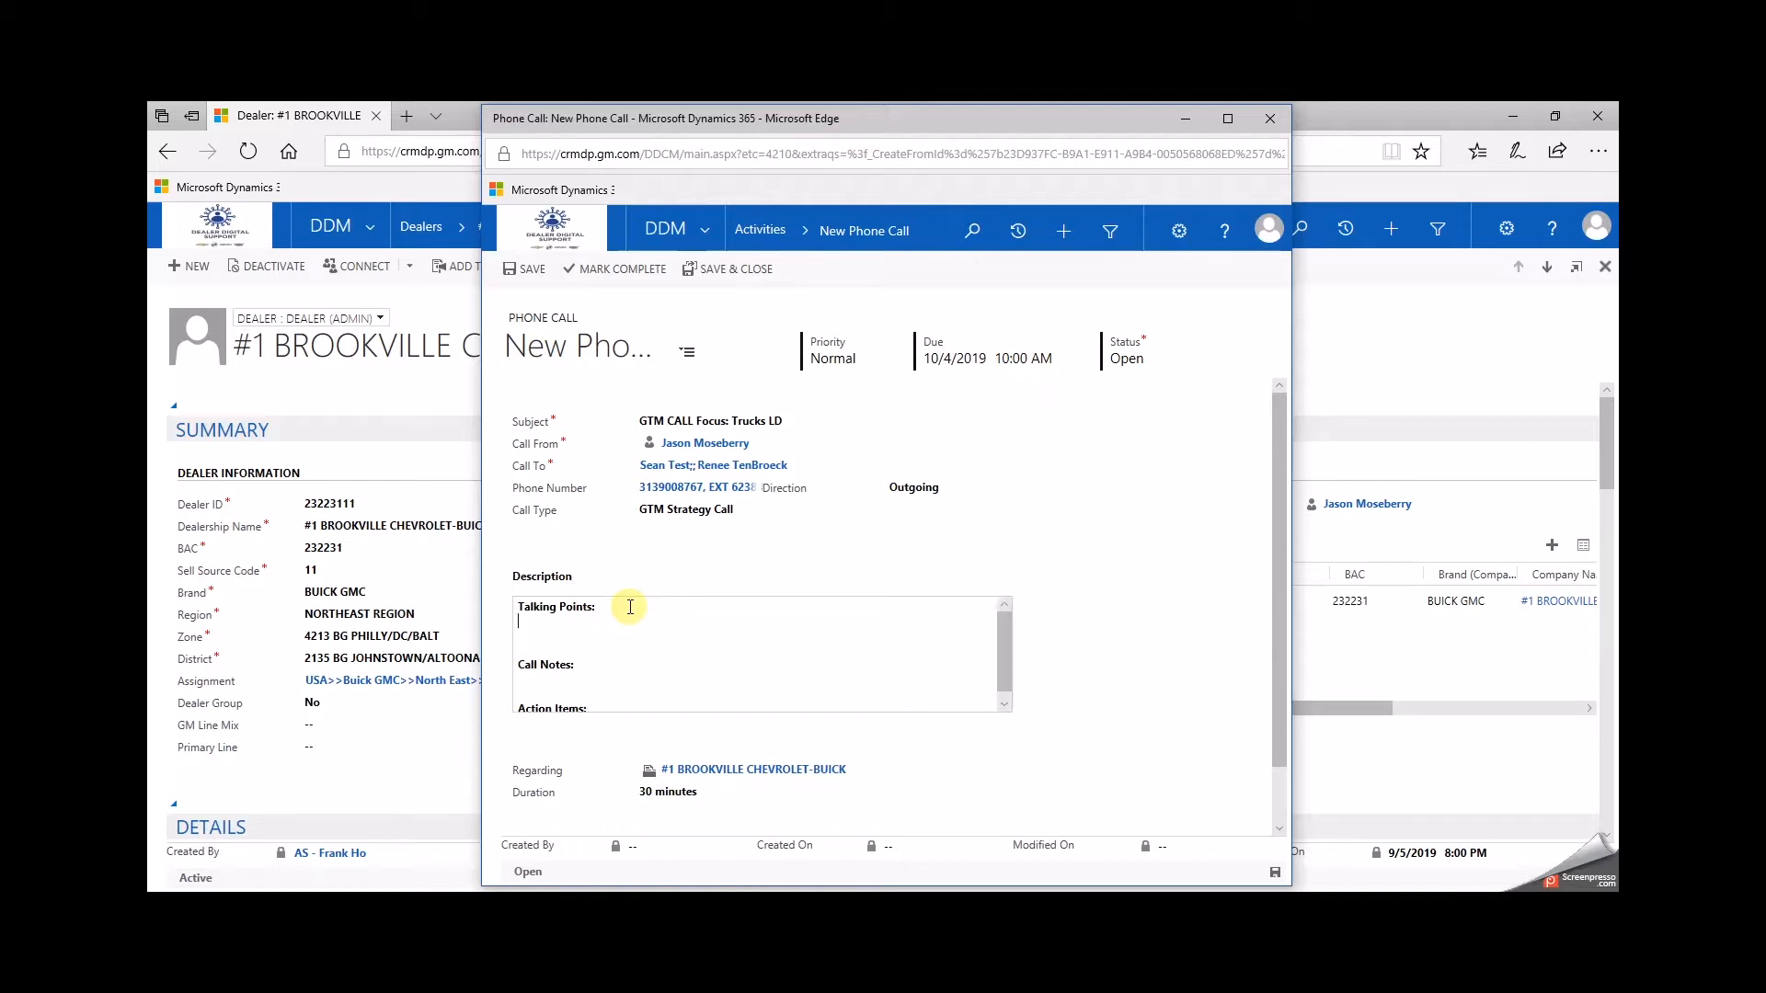
type("sfjkfhskfjhsakfjhasfkjsafjsfsajkgfkjsafsaf")
key("Return")
type("sjsafsakjfhsakjffhskjf")
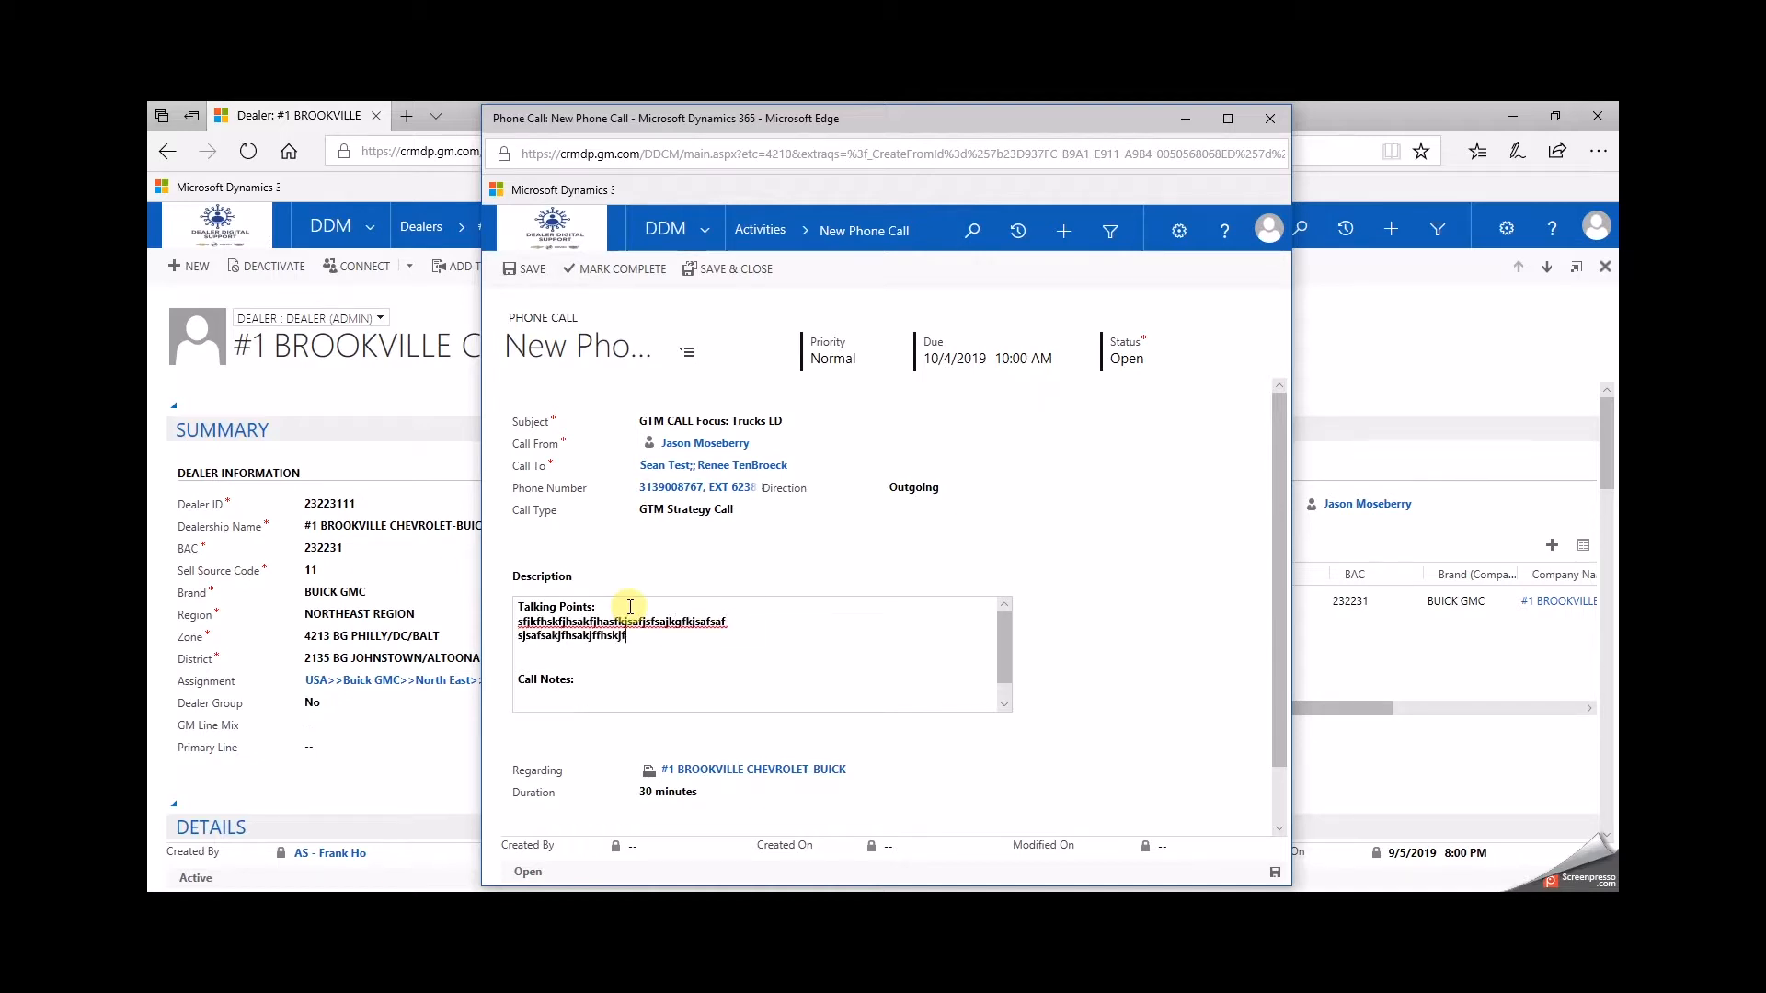
type("hsakjfhsfkjhsafkjfff")
key("Return")
type("adjakssakjskjdskjdsakdjhasdjkhadkjahd")
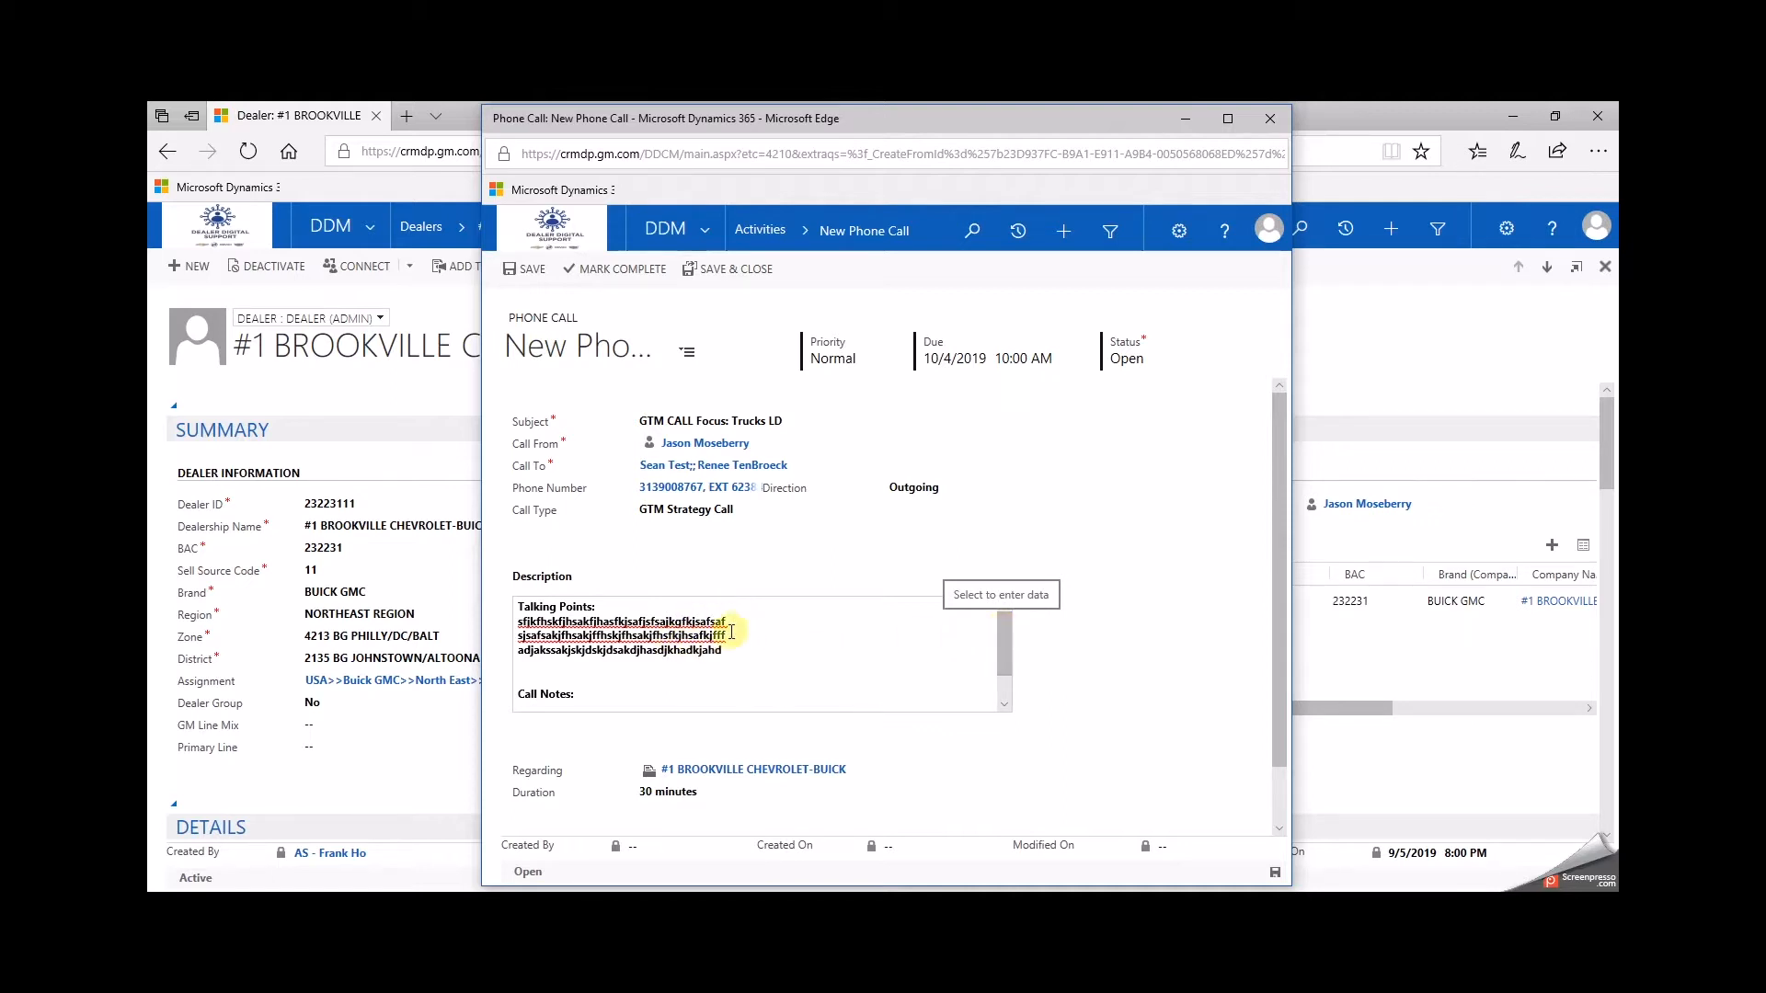
Step: Enter two lines of placeholder text below the Call Notes heading in the description
left_click_drag(1006, 642, 1003, 682)
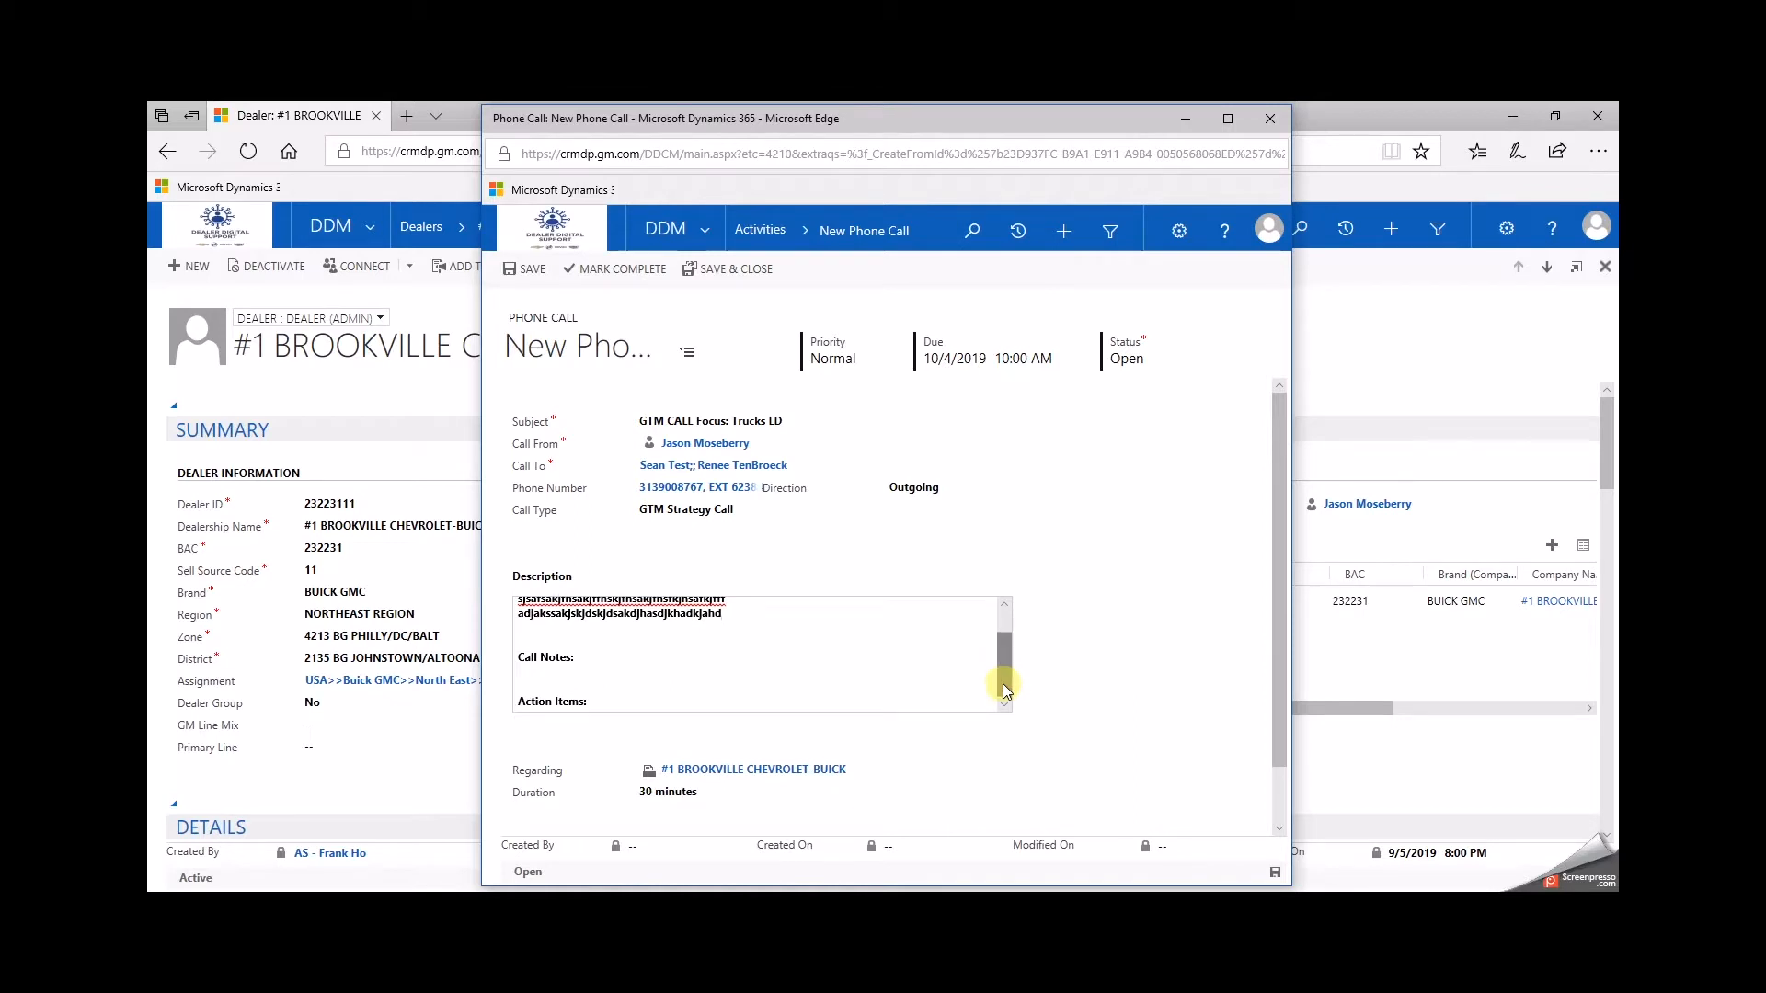
left_click(531, 675)
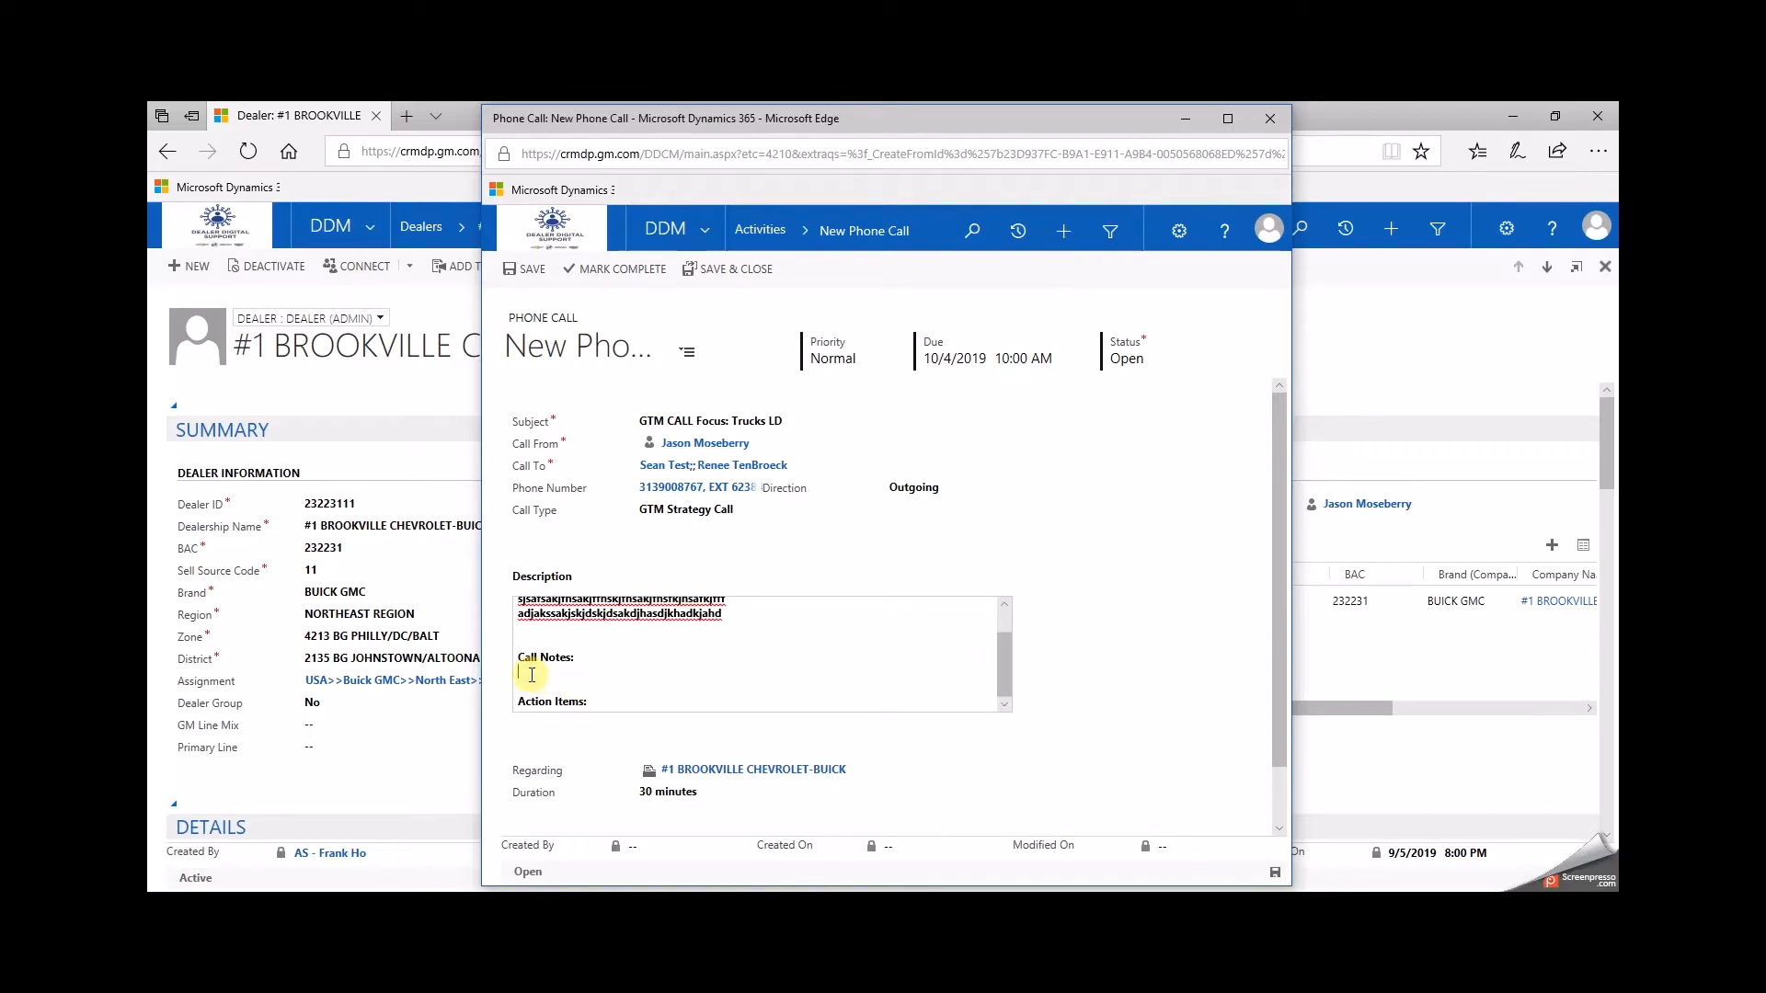
type("sdfsfjkhsfkjshfskjfhskfjhsakfhsfkshfkshfkshfskhfsfhskfhsakfhjsfas")
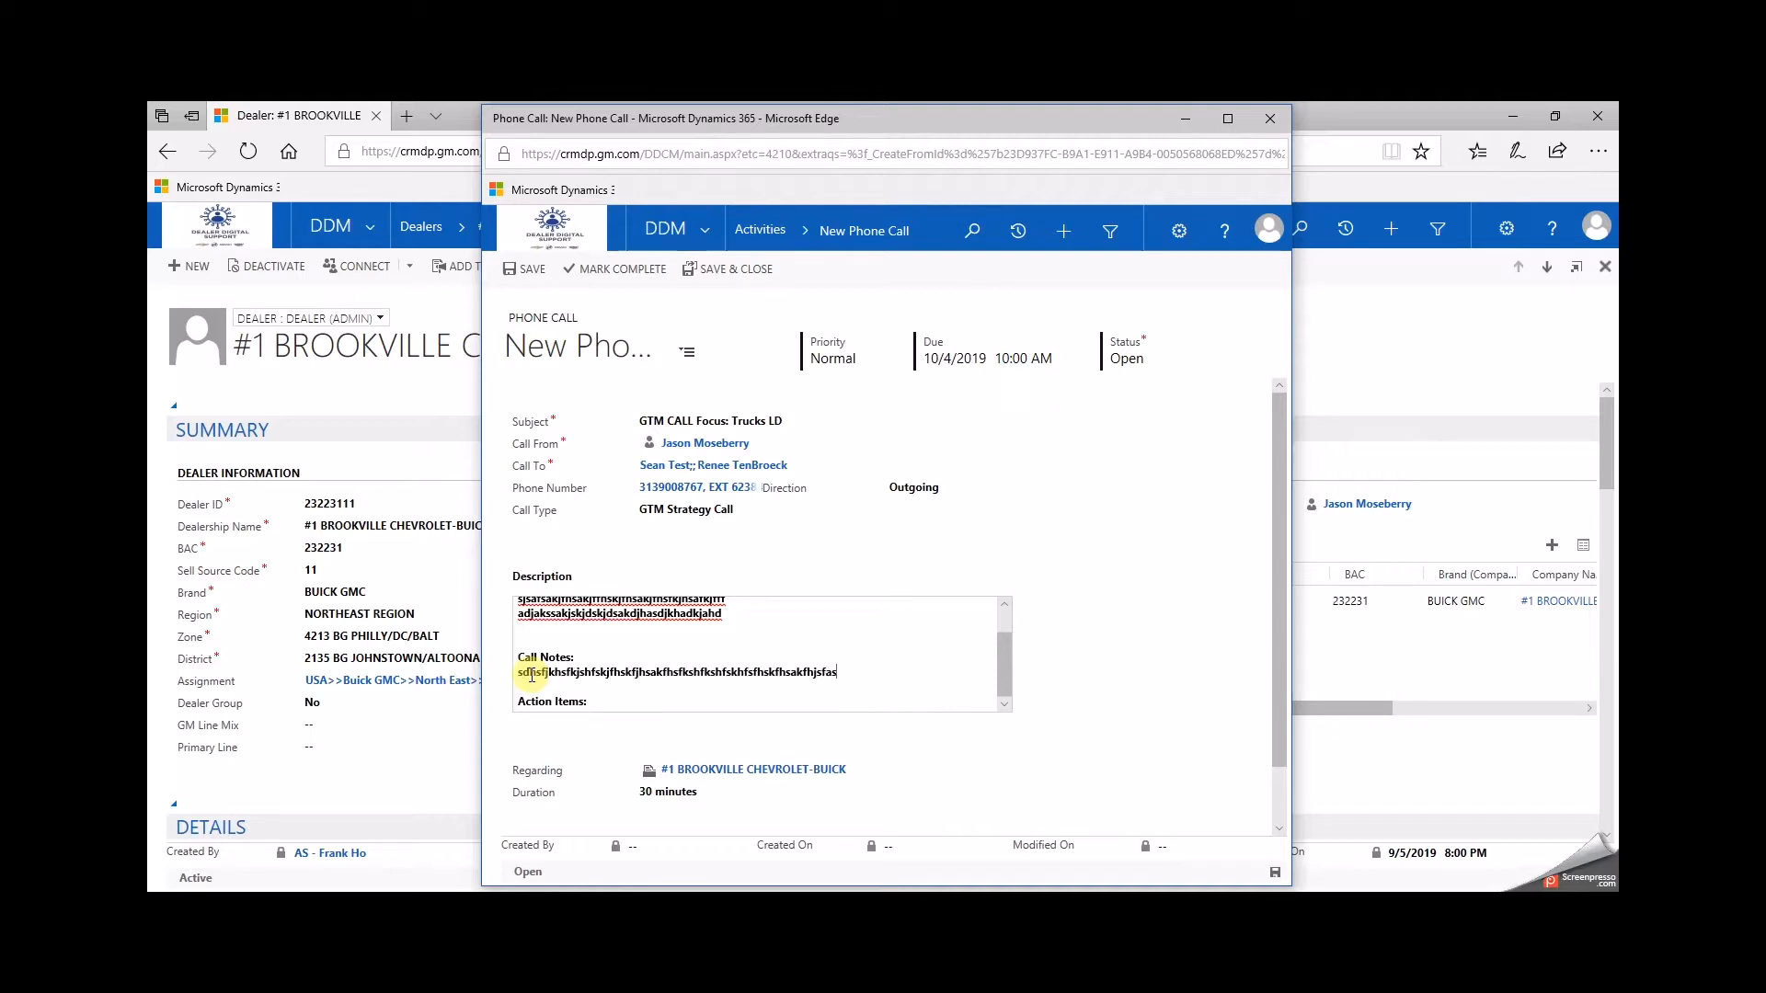
key("Return")
type("afkjafhsakjfhsajkfhskfjhskfj")
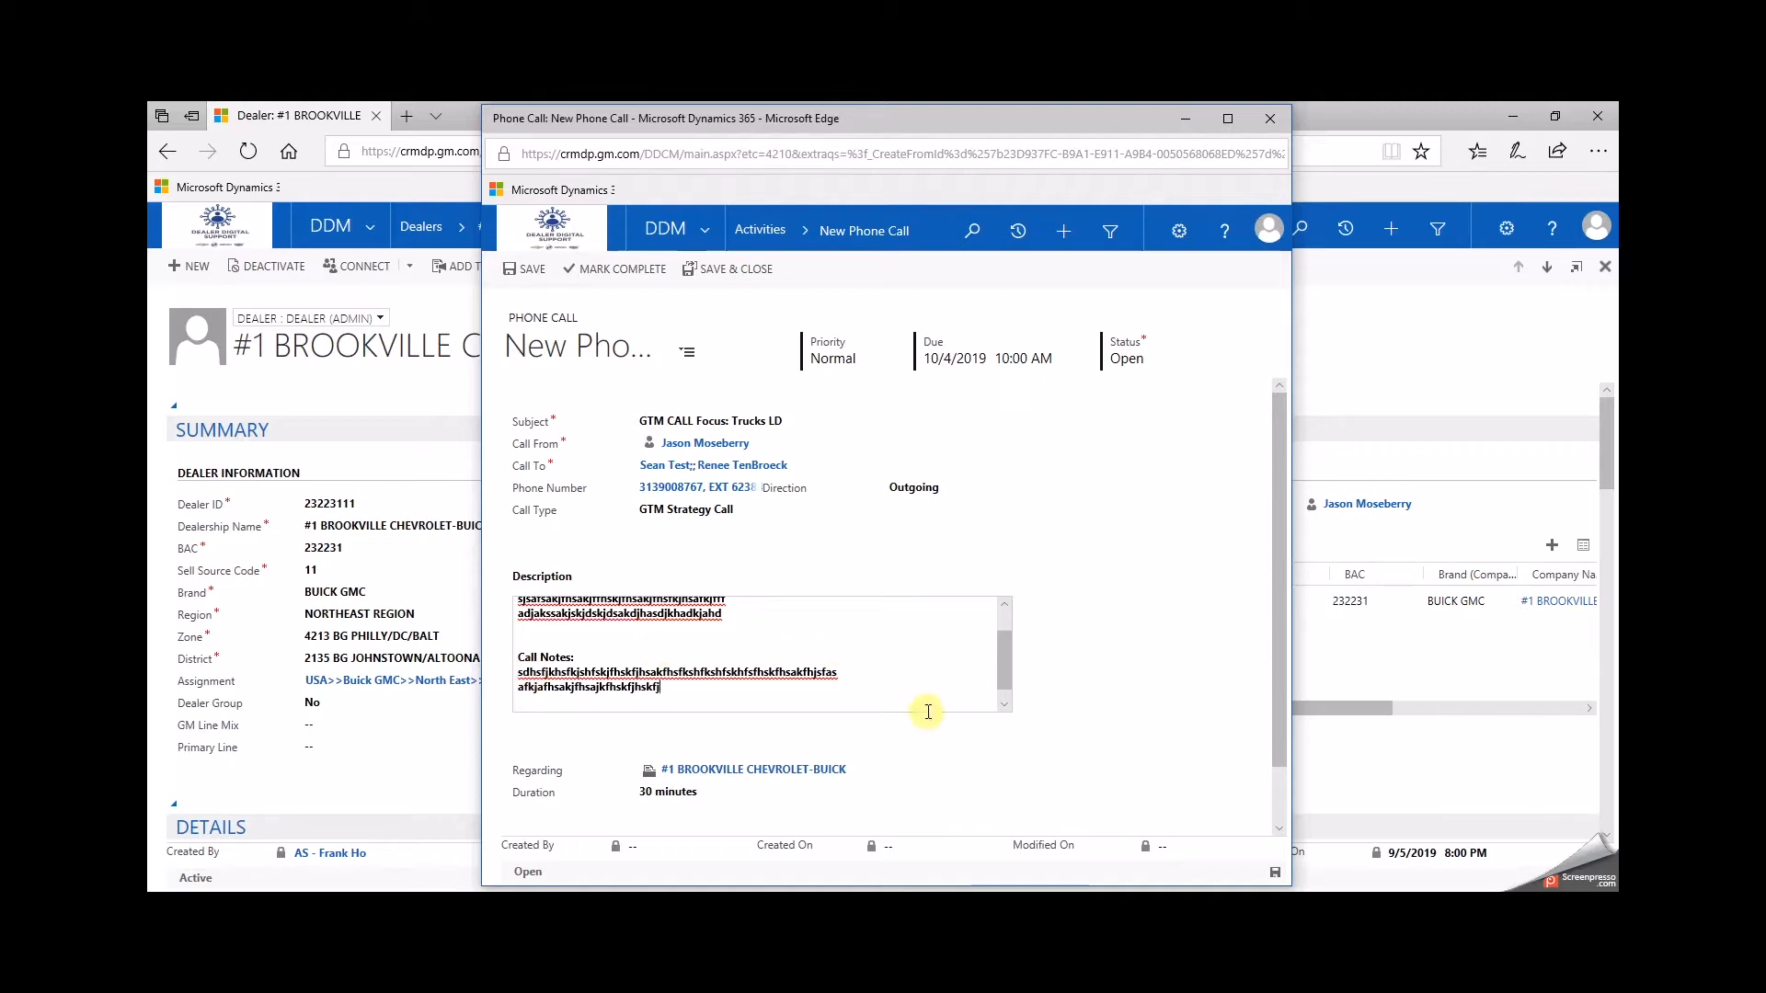
Step: Enter one line of placeholder text, "ajsfdaskfjaskjfgsjfgsajgfsjgfsjgfsjfgjfg", below the Action Items heading in the description
left_click_drag(1000, 666, 1002, 706)
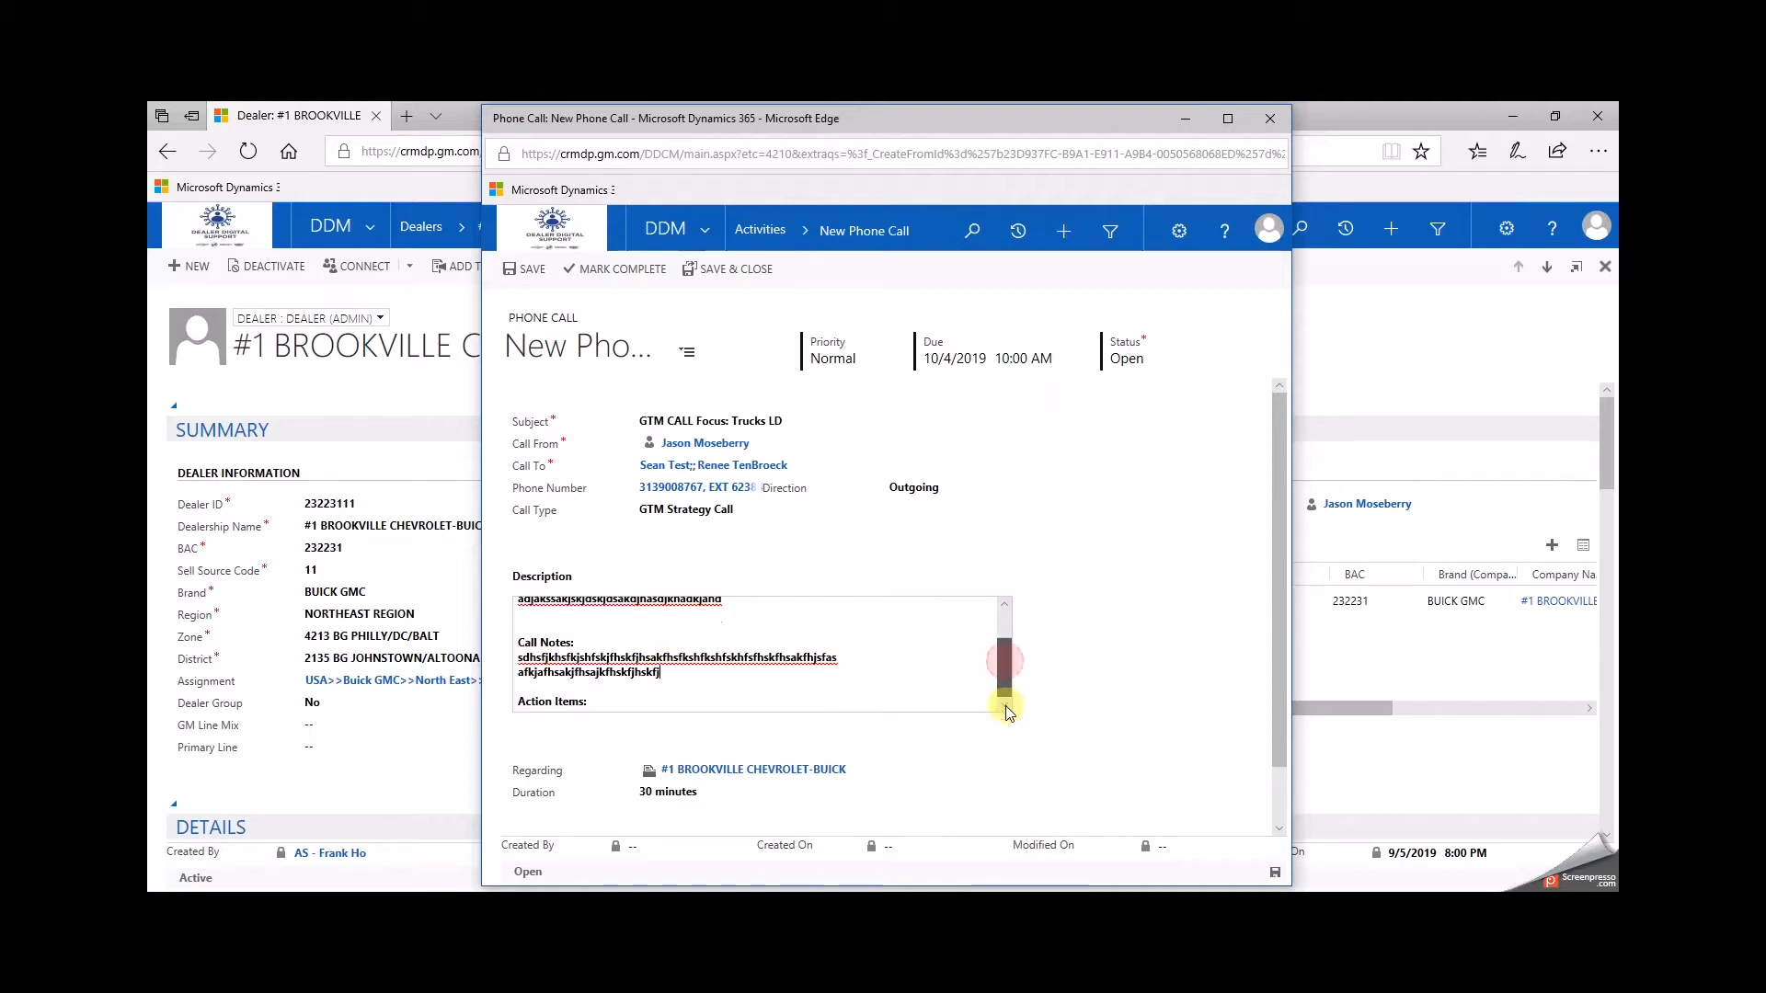
left_click(592, 701)
key("Return")
type("ajsfdaskfjaskjfgsjfgsajgfsjgfsjgfsjfgjfg")
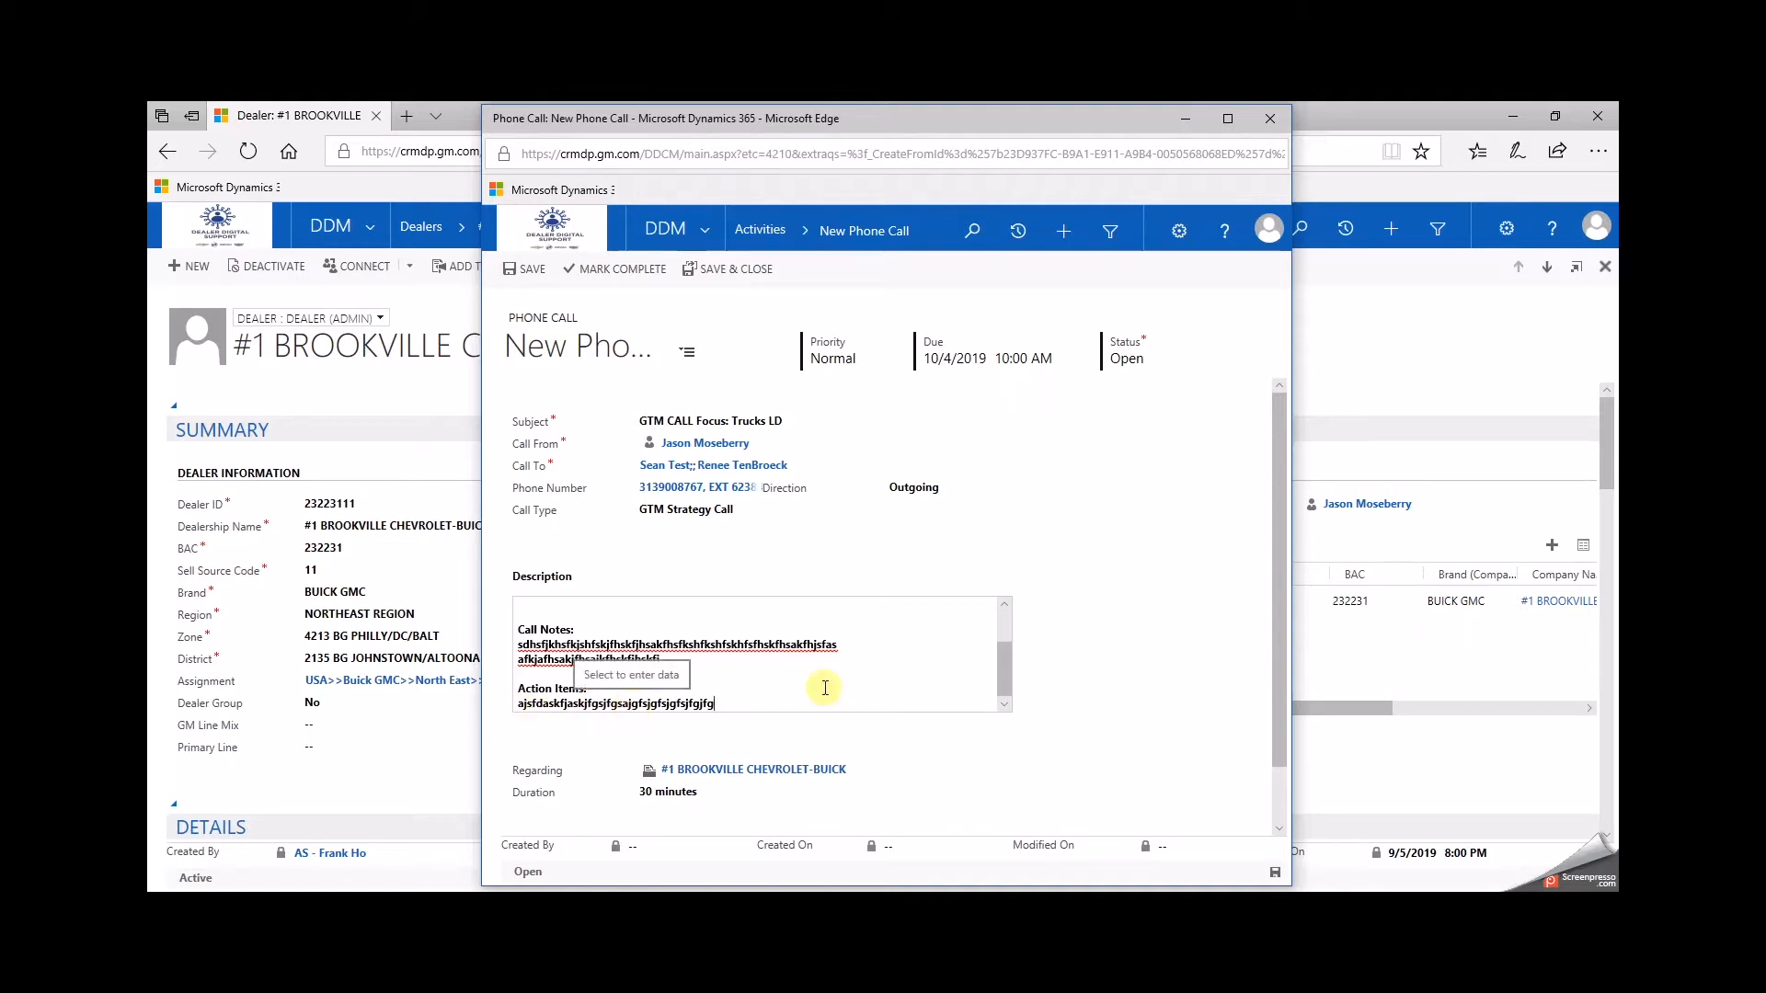
Step: Delete the placeholder text under Action Items, Call Notes and Talking Points, leaving only the three headings in the description
left_click_drag(1005, 659, 1002, 625)
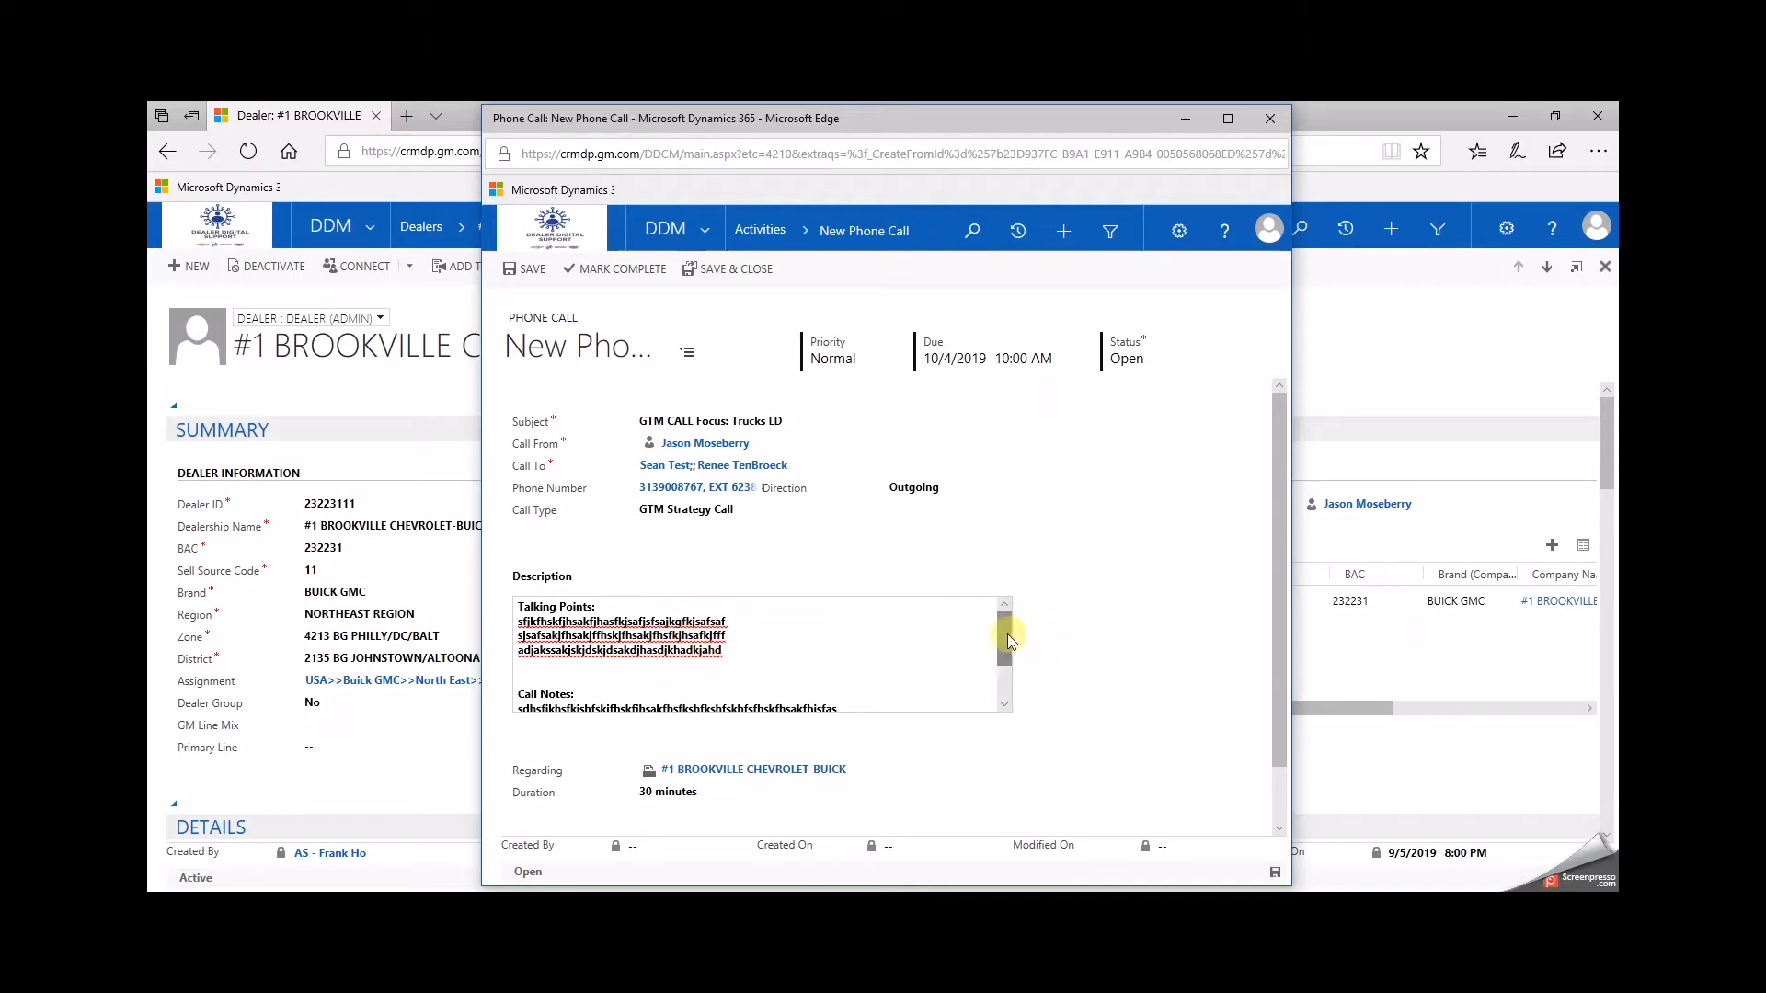
left_click_drag(1006, 634, 1006, 659)
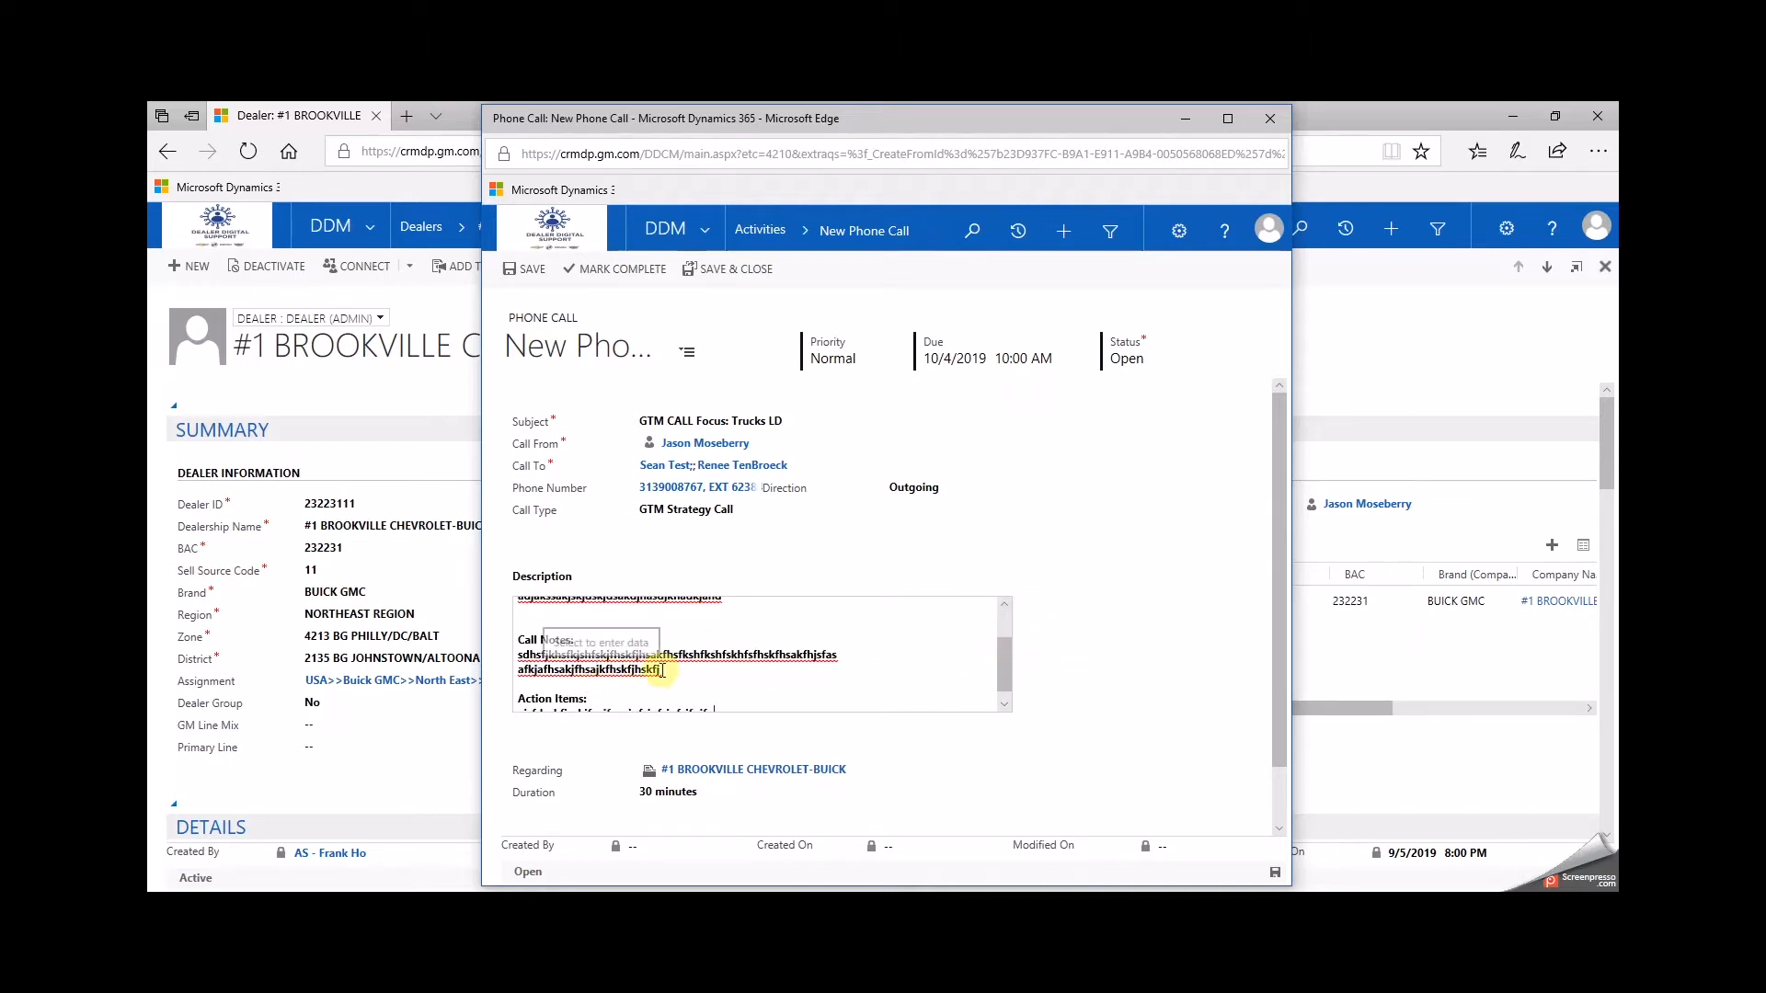
left_click_drag(1002, 658, 1003, 664)
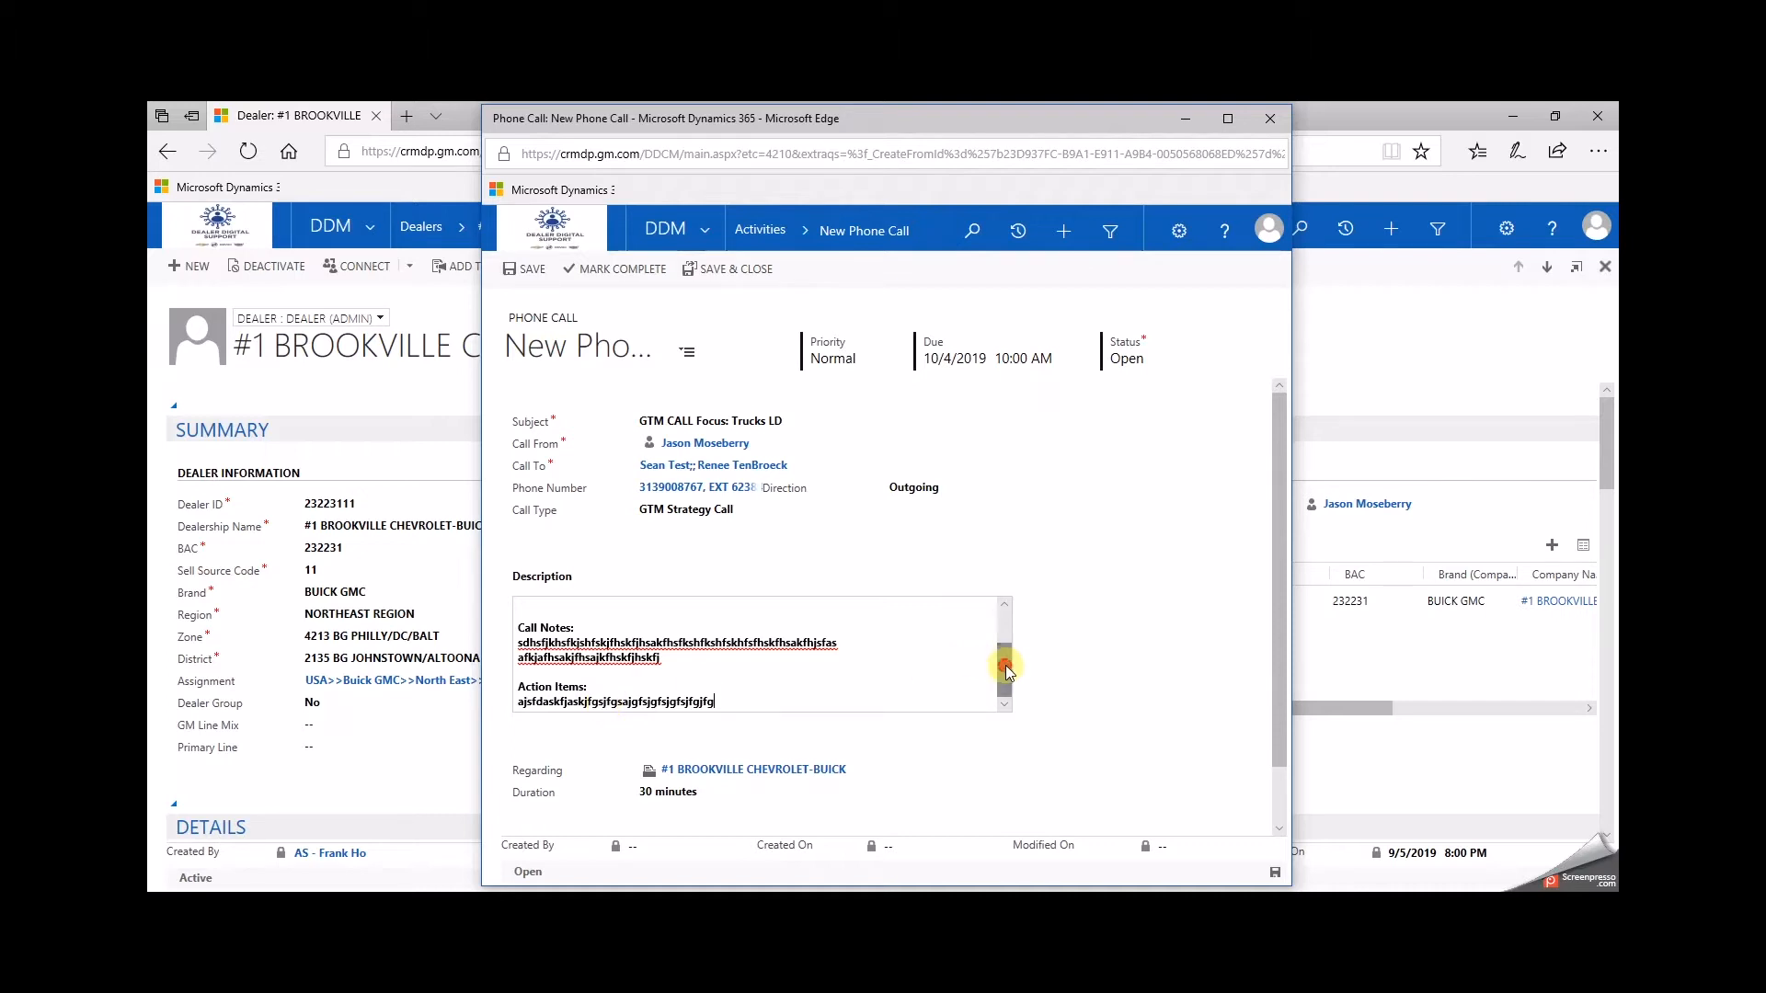
left_click_drag(745, 703, 516, 704)
key("Delete")
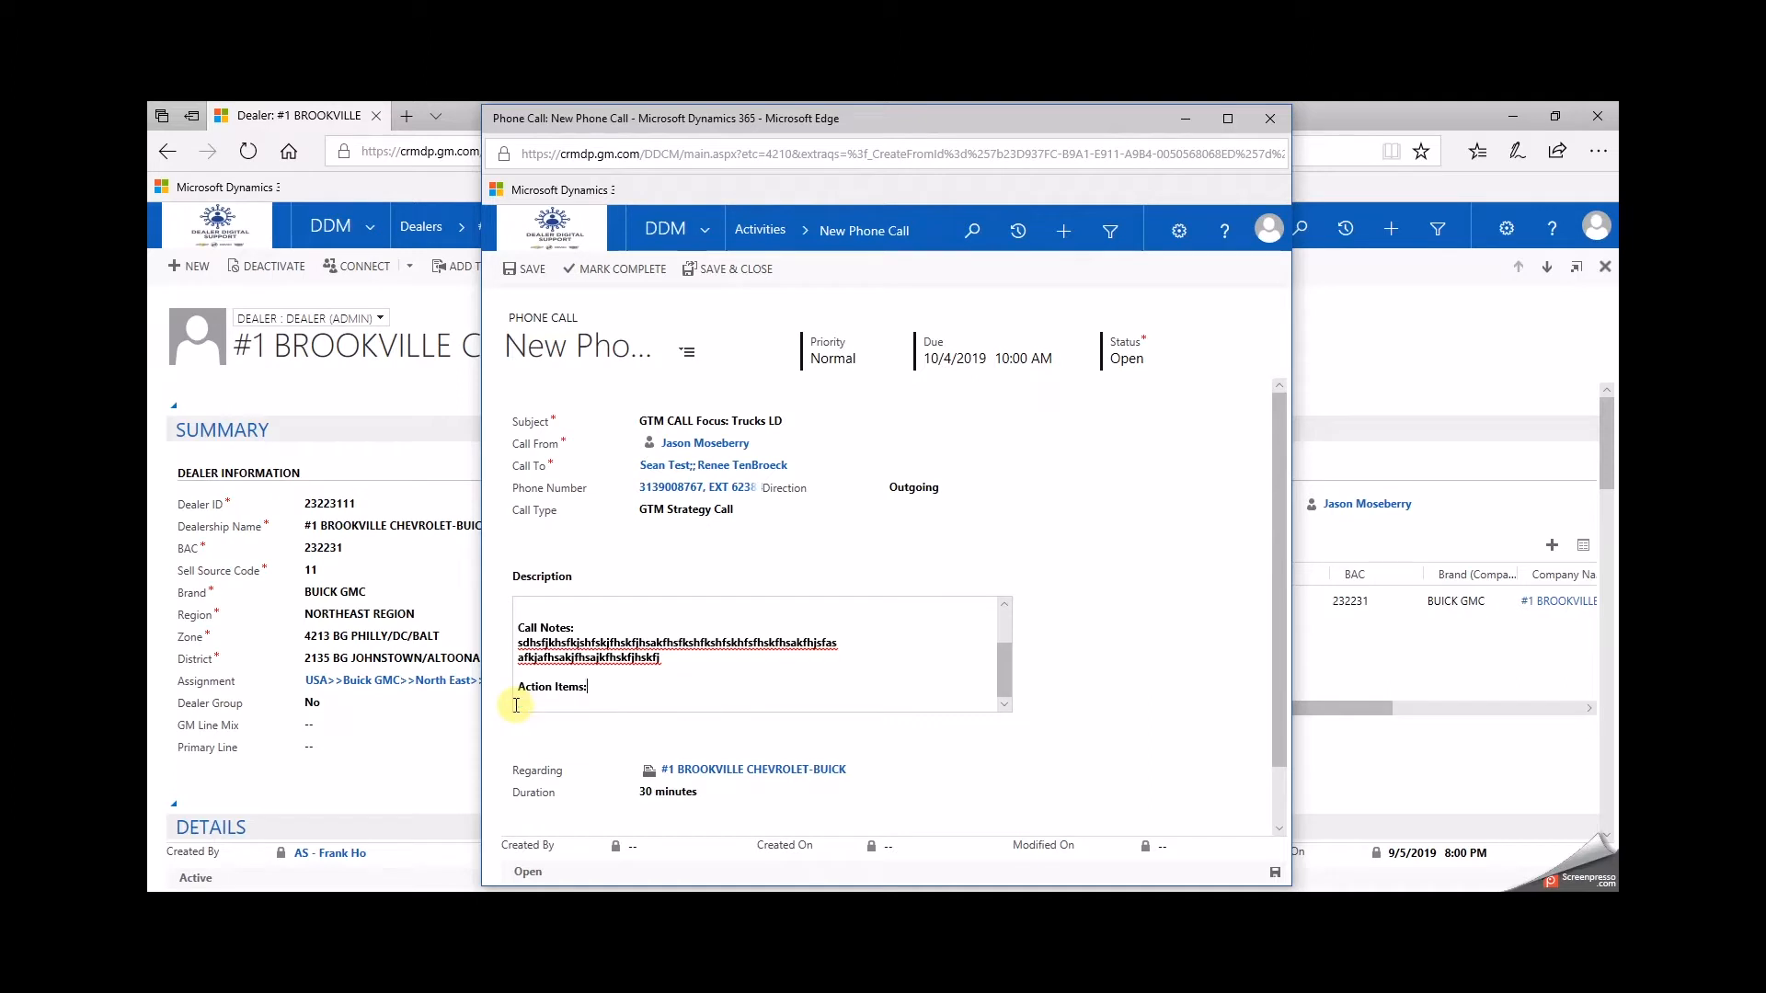
left_click_drag(669, 660, 517, 642)
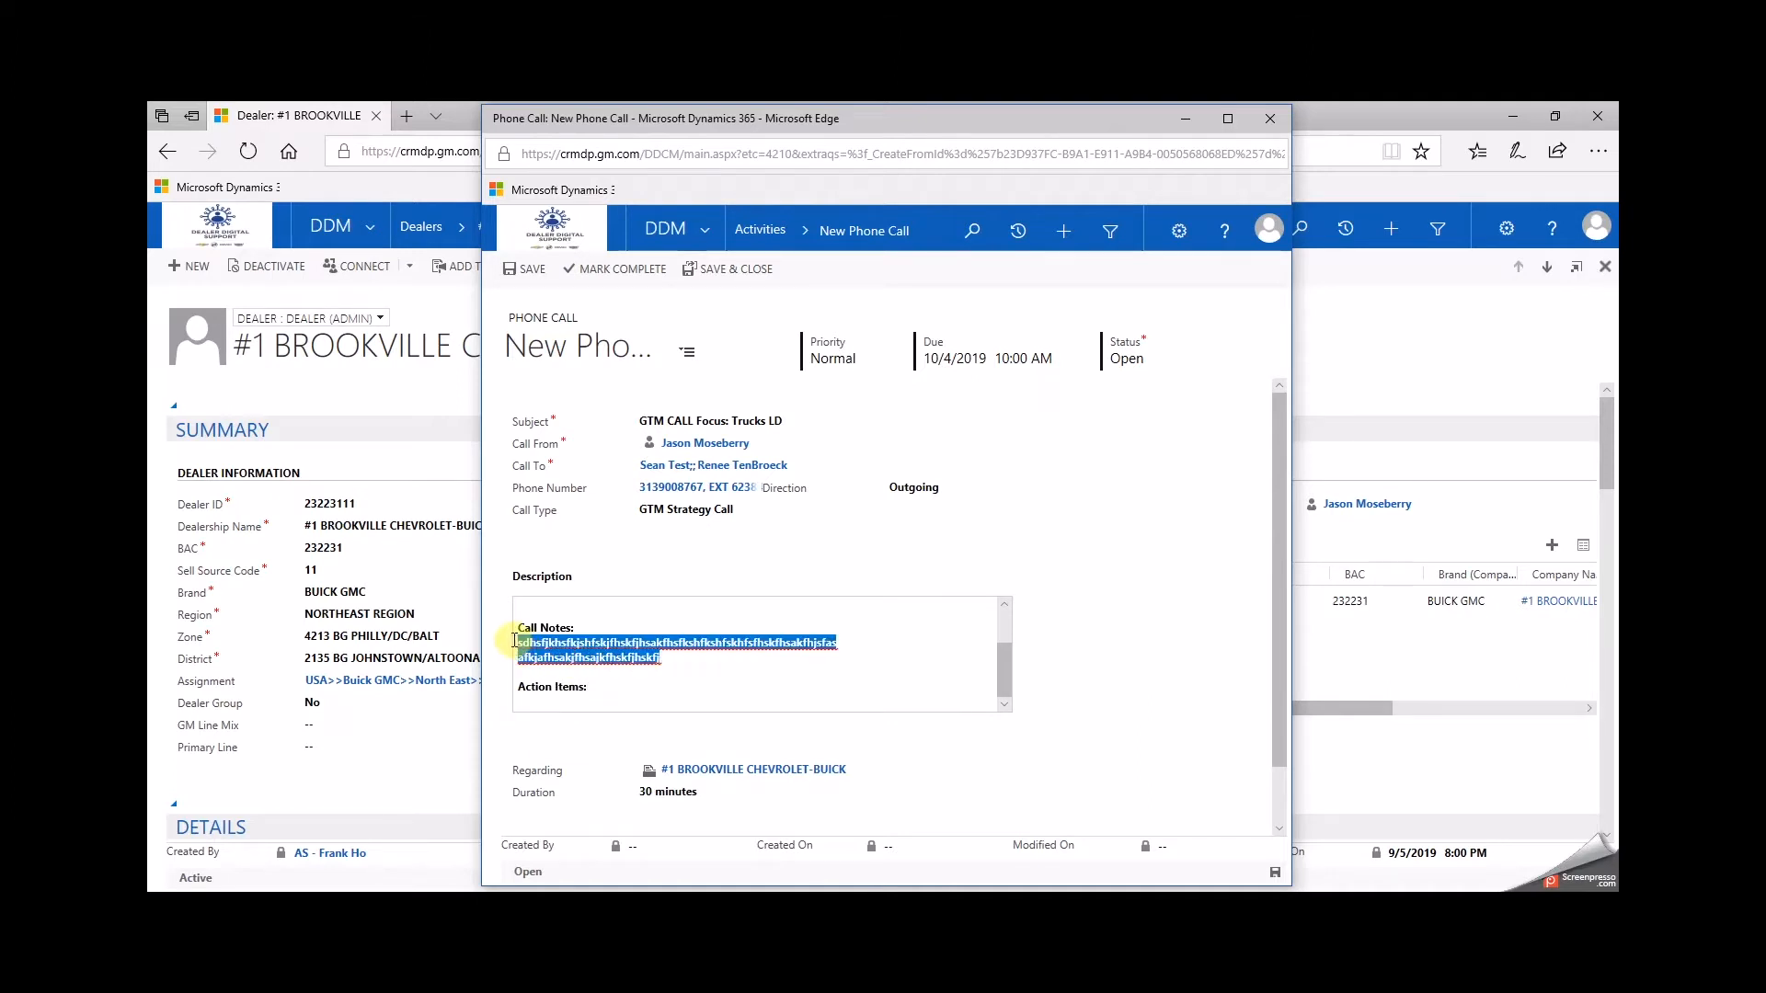
key("Delete")
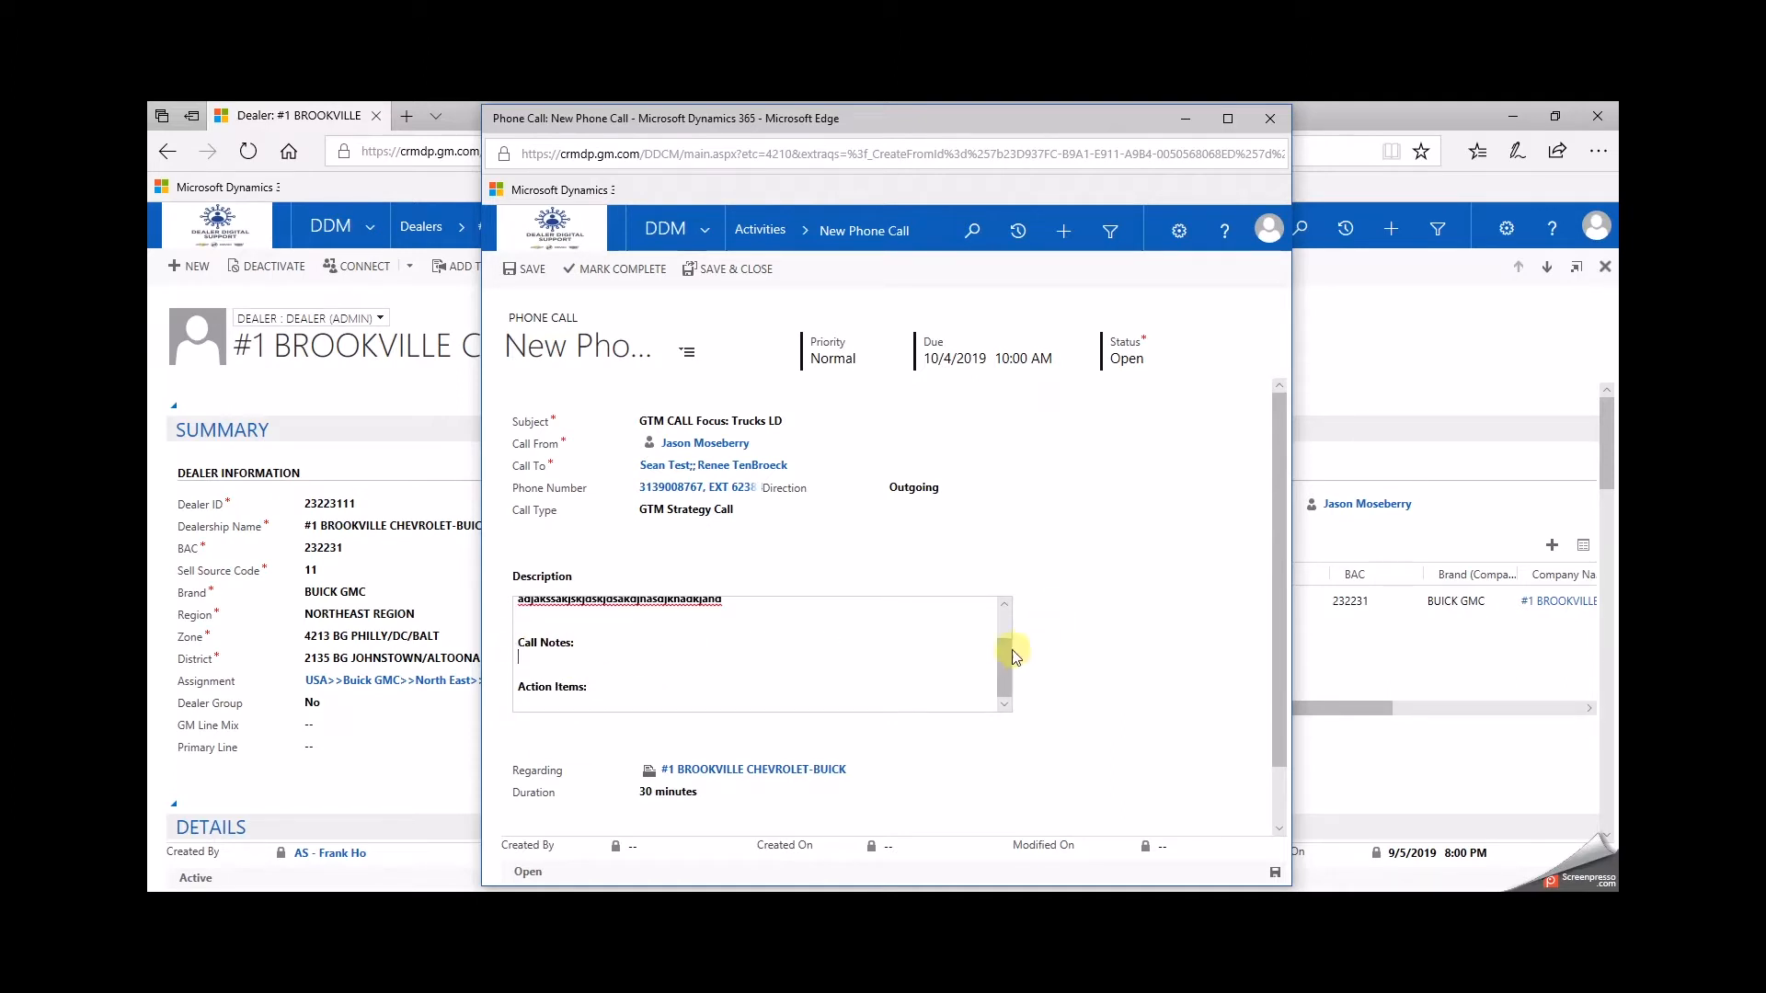
scroll(1002, 638, "up", 2)
left_click_drag(716, 653, 501, 622)
key("Delete")
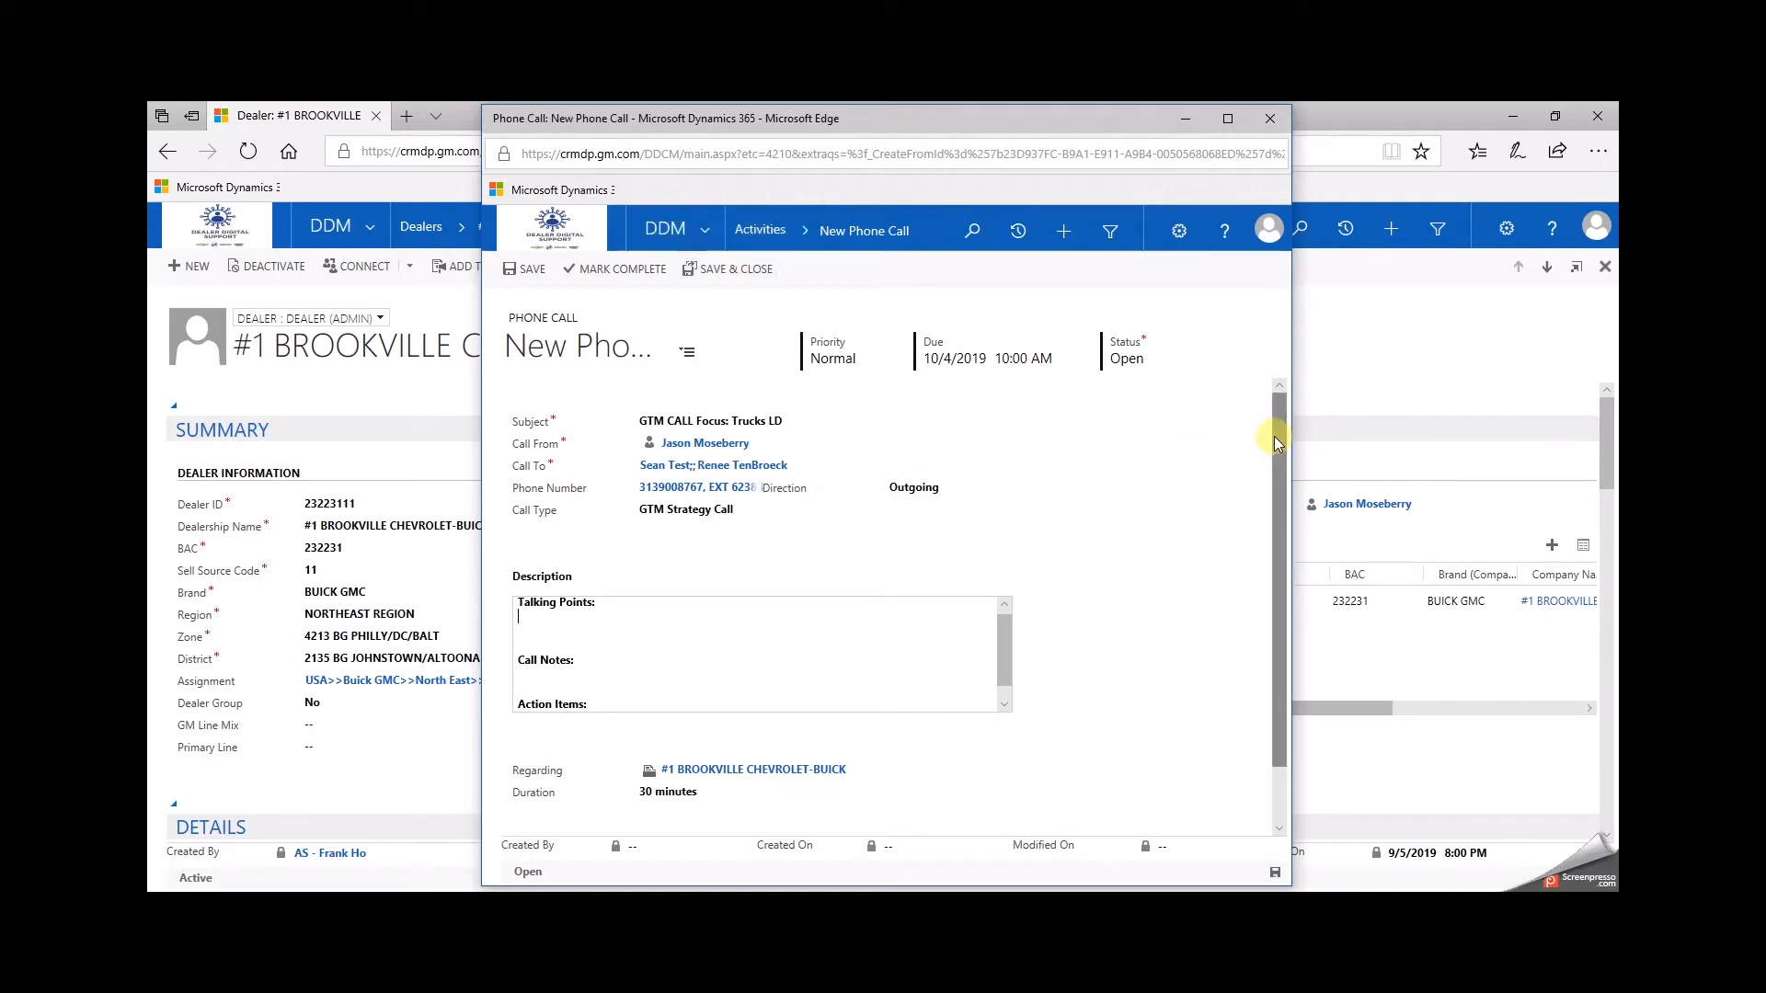
Step: Check the new phone call's Regarding and Duration fields, and save and close the record
left_click_drag(1276, 445, 1274, 488)
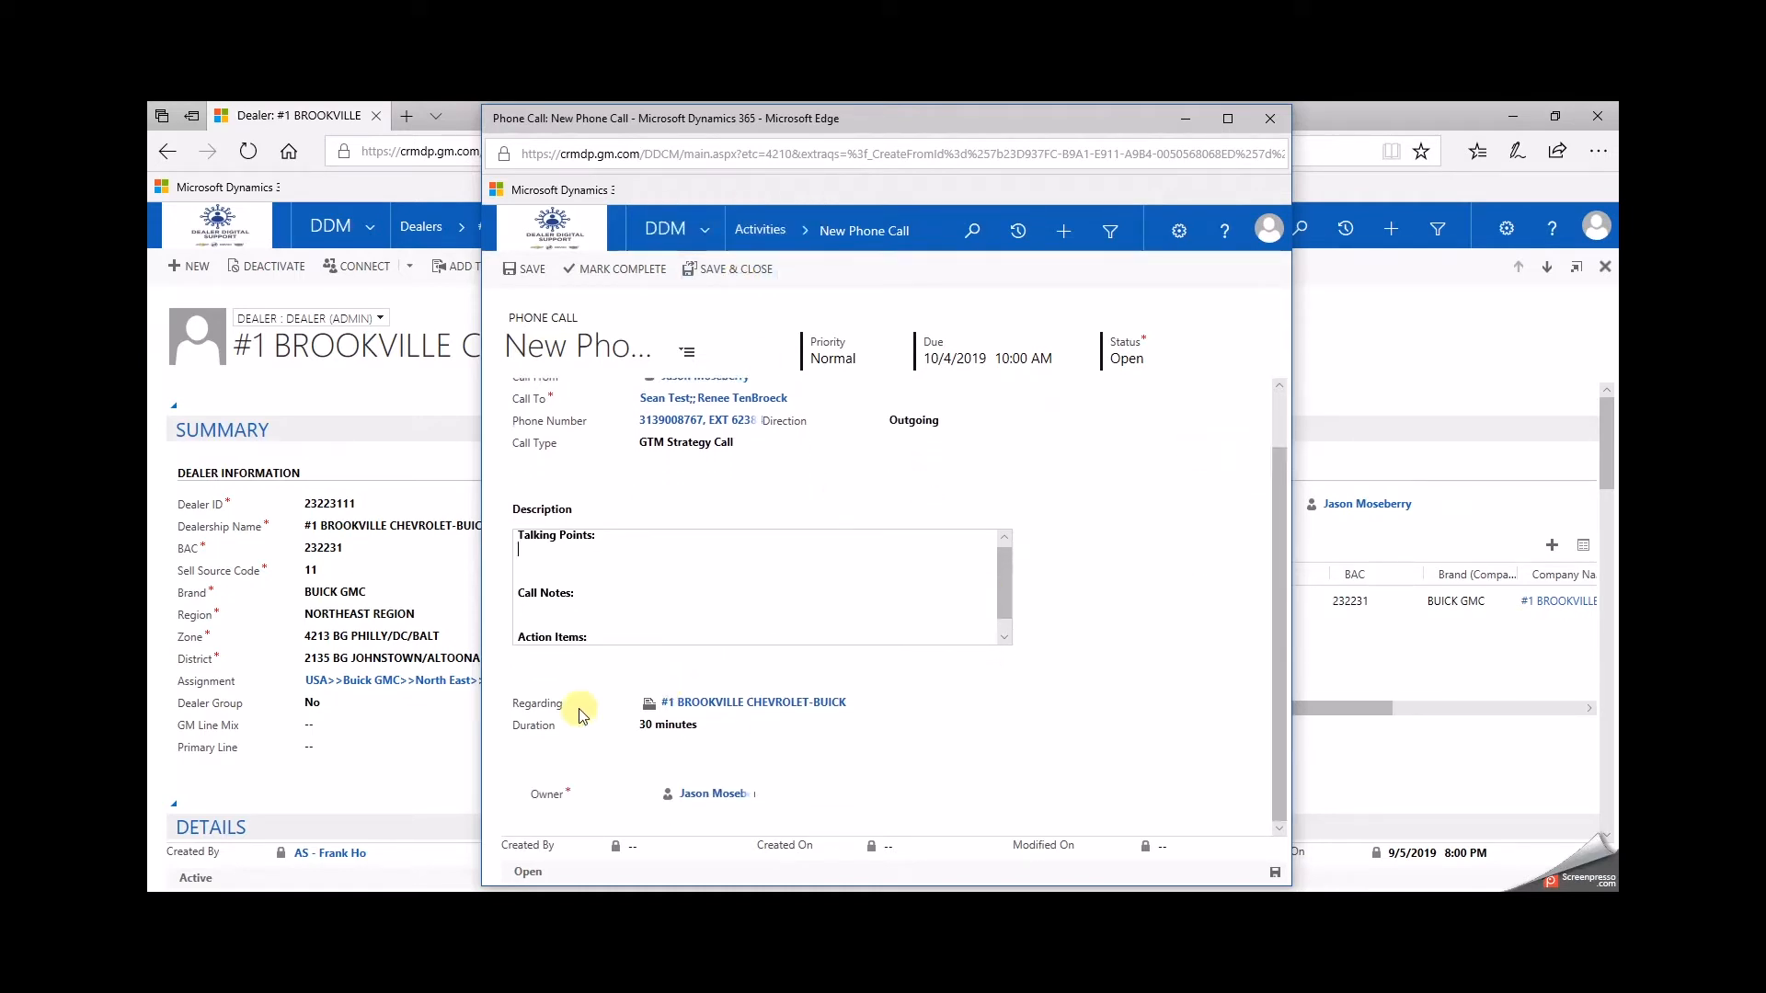
left_click(722, 710)
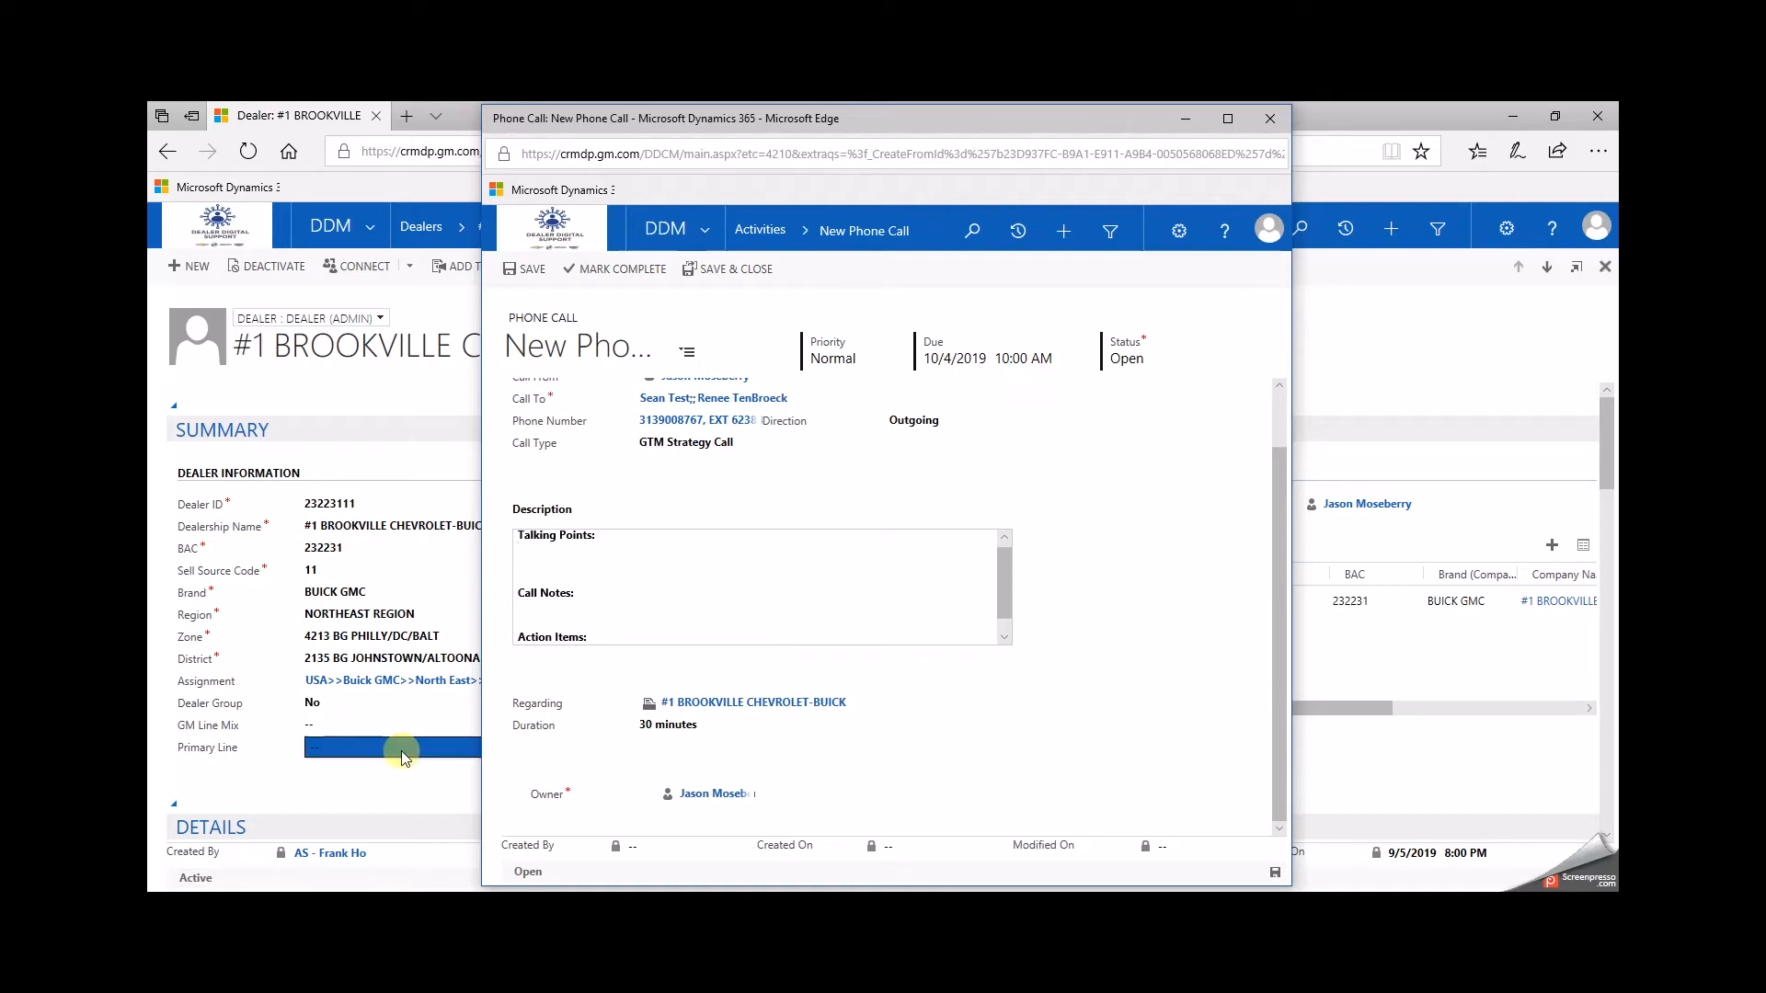
left_click(717, 703)
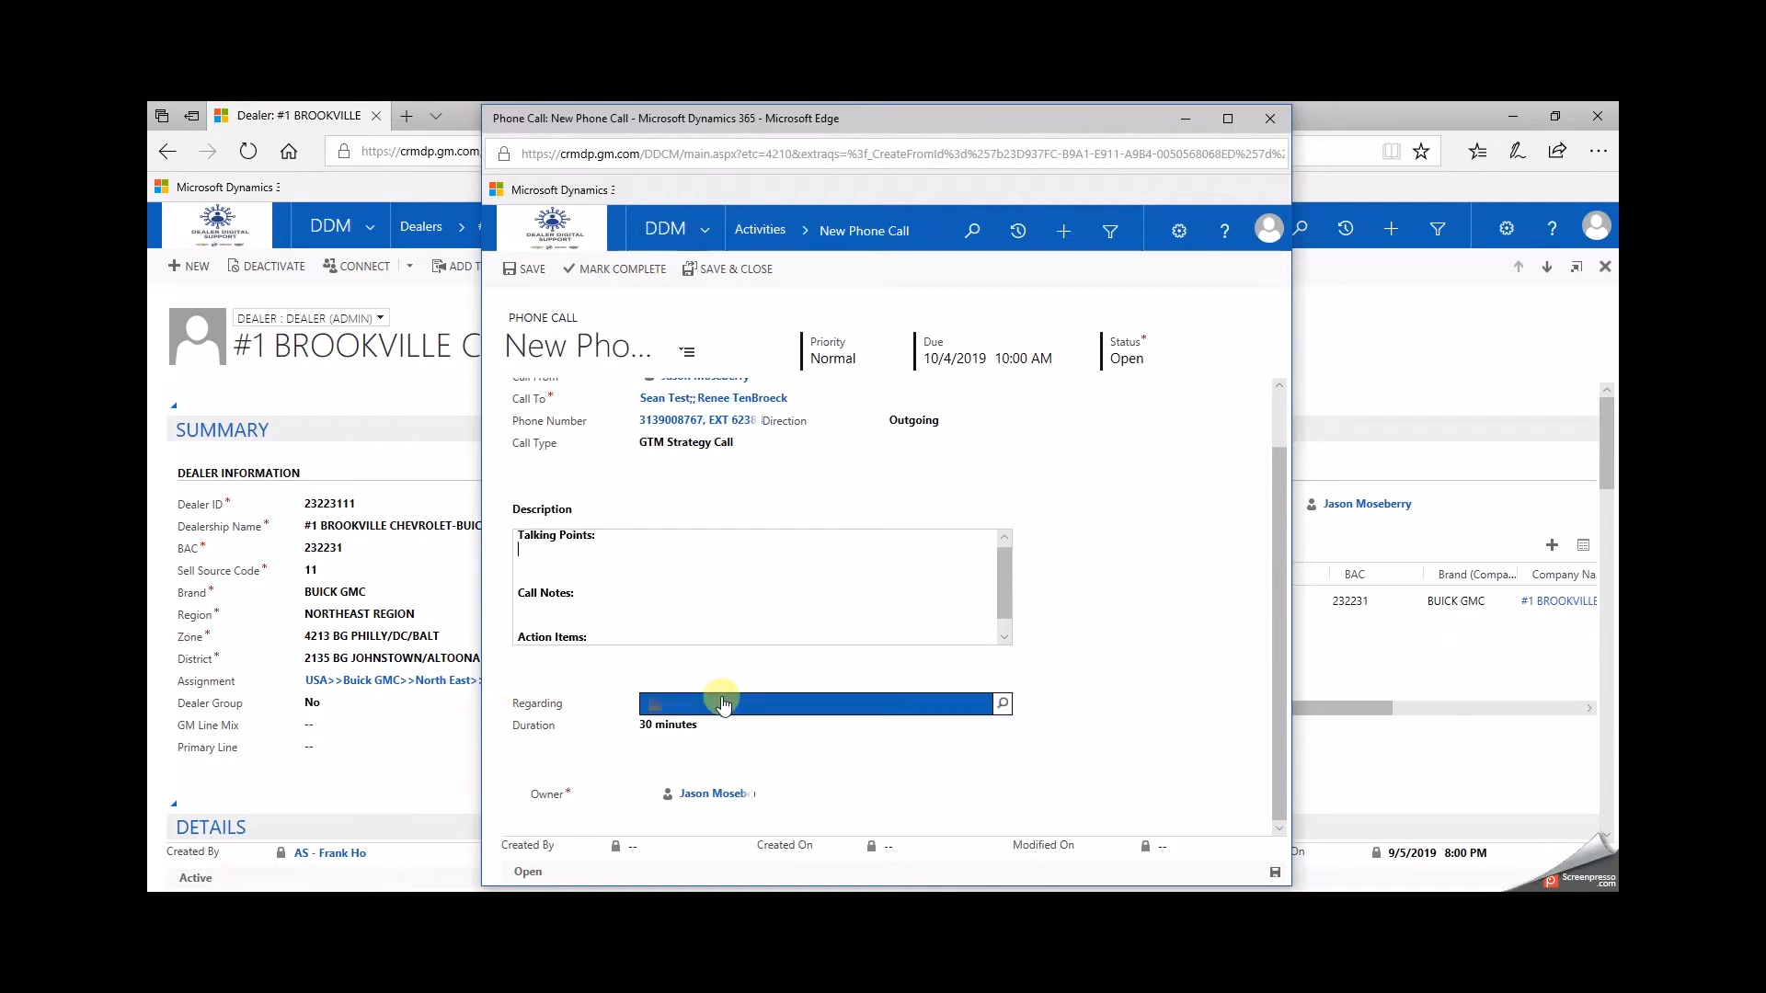
left_click(690, 725)
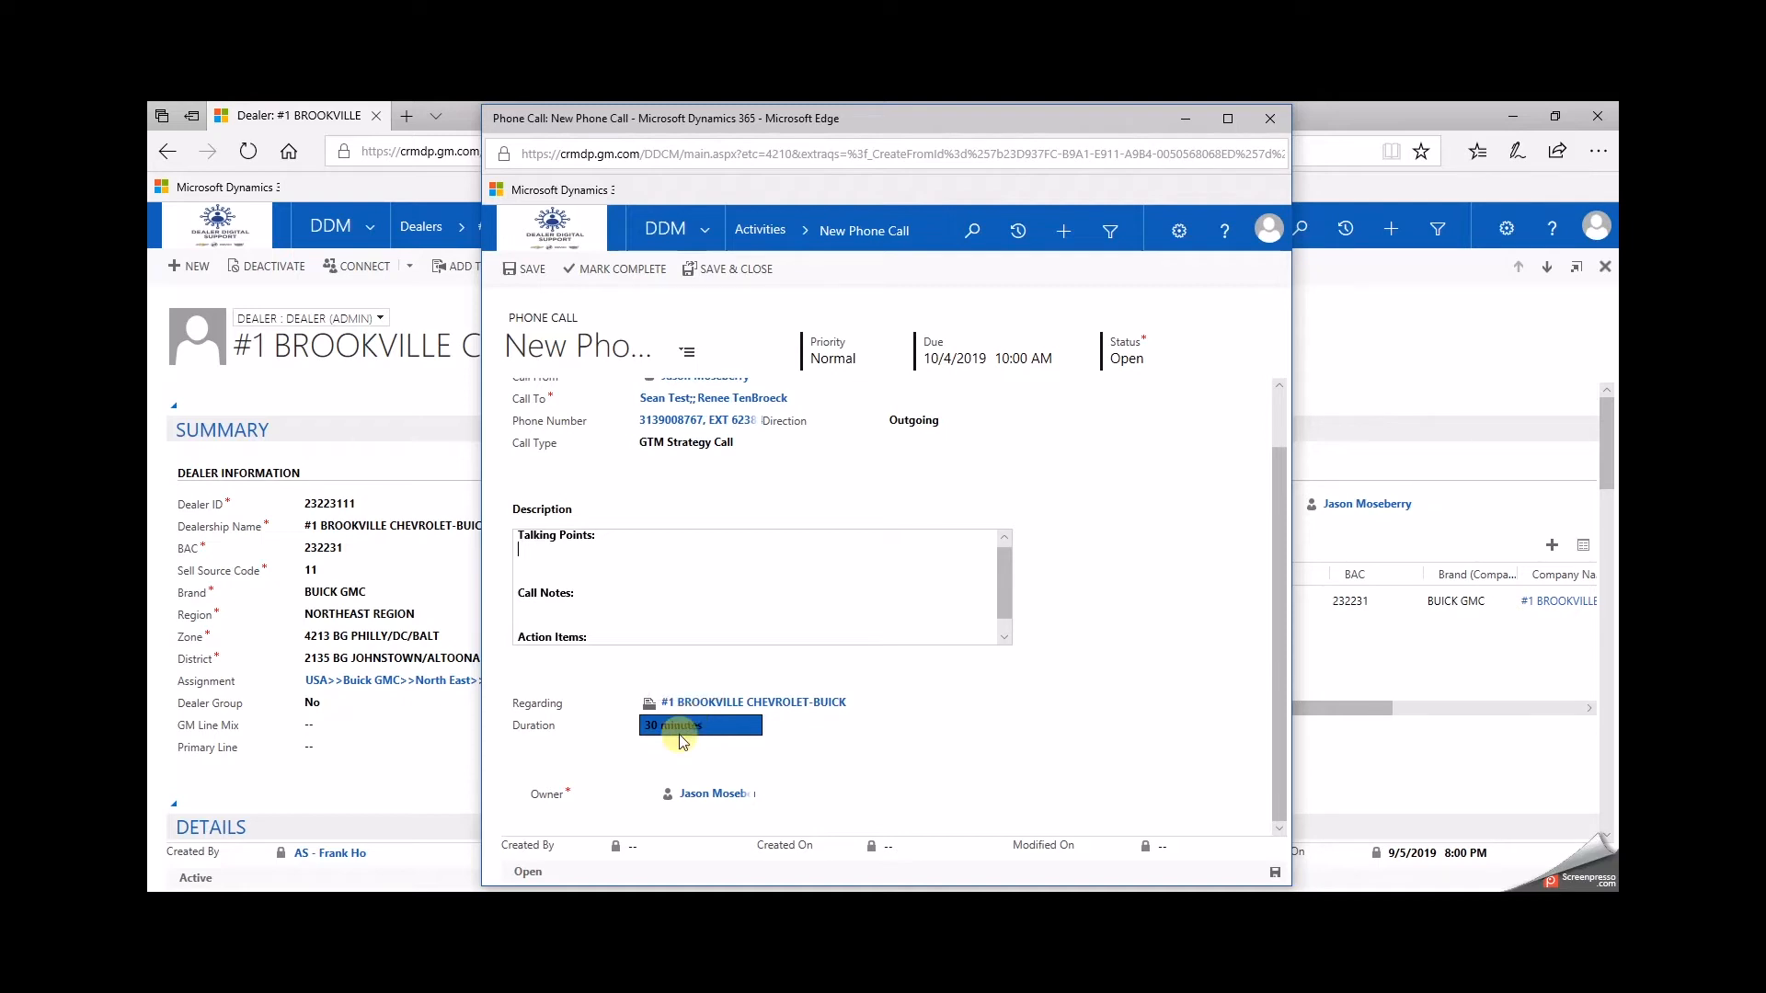
left_click(680, 745)
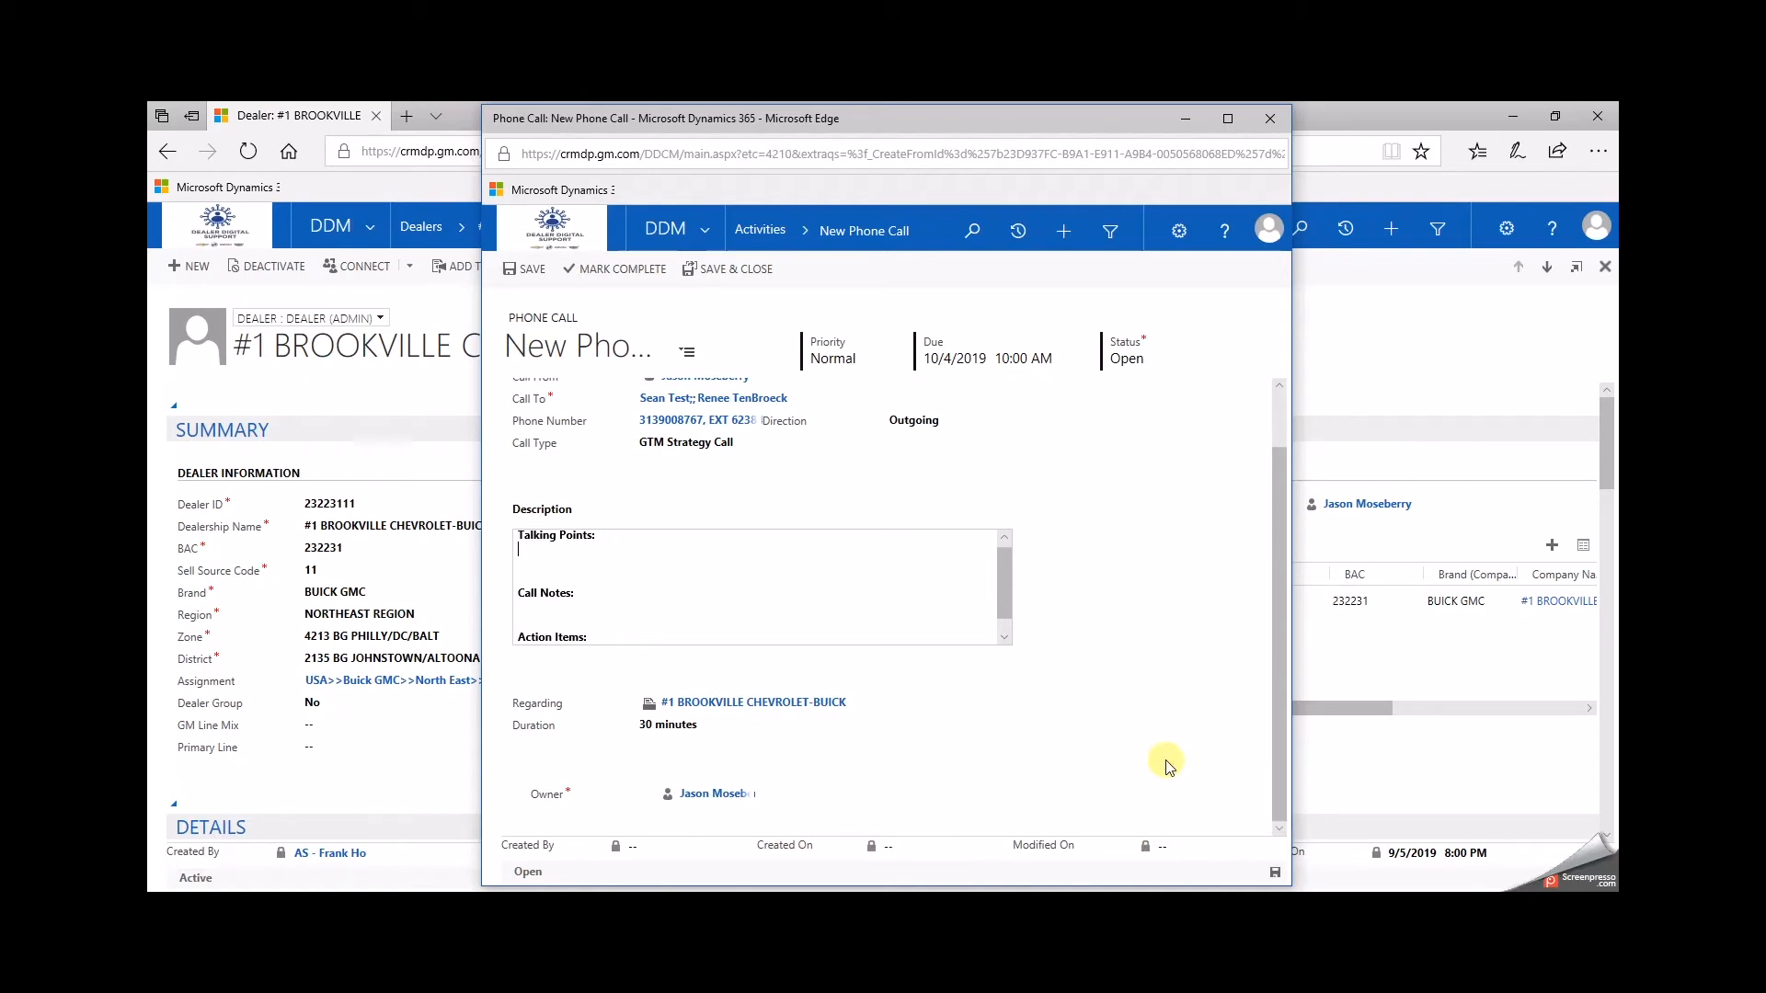
left_click(736, 275)
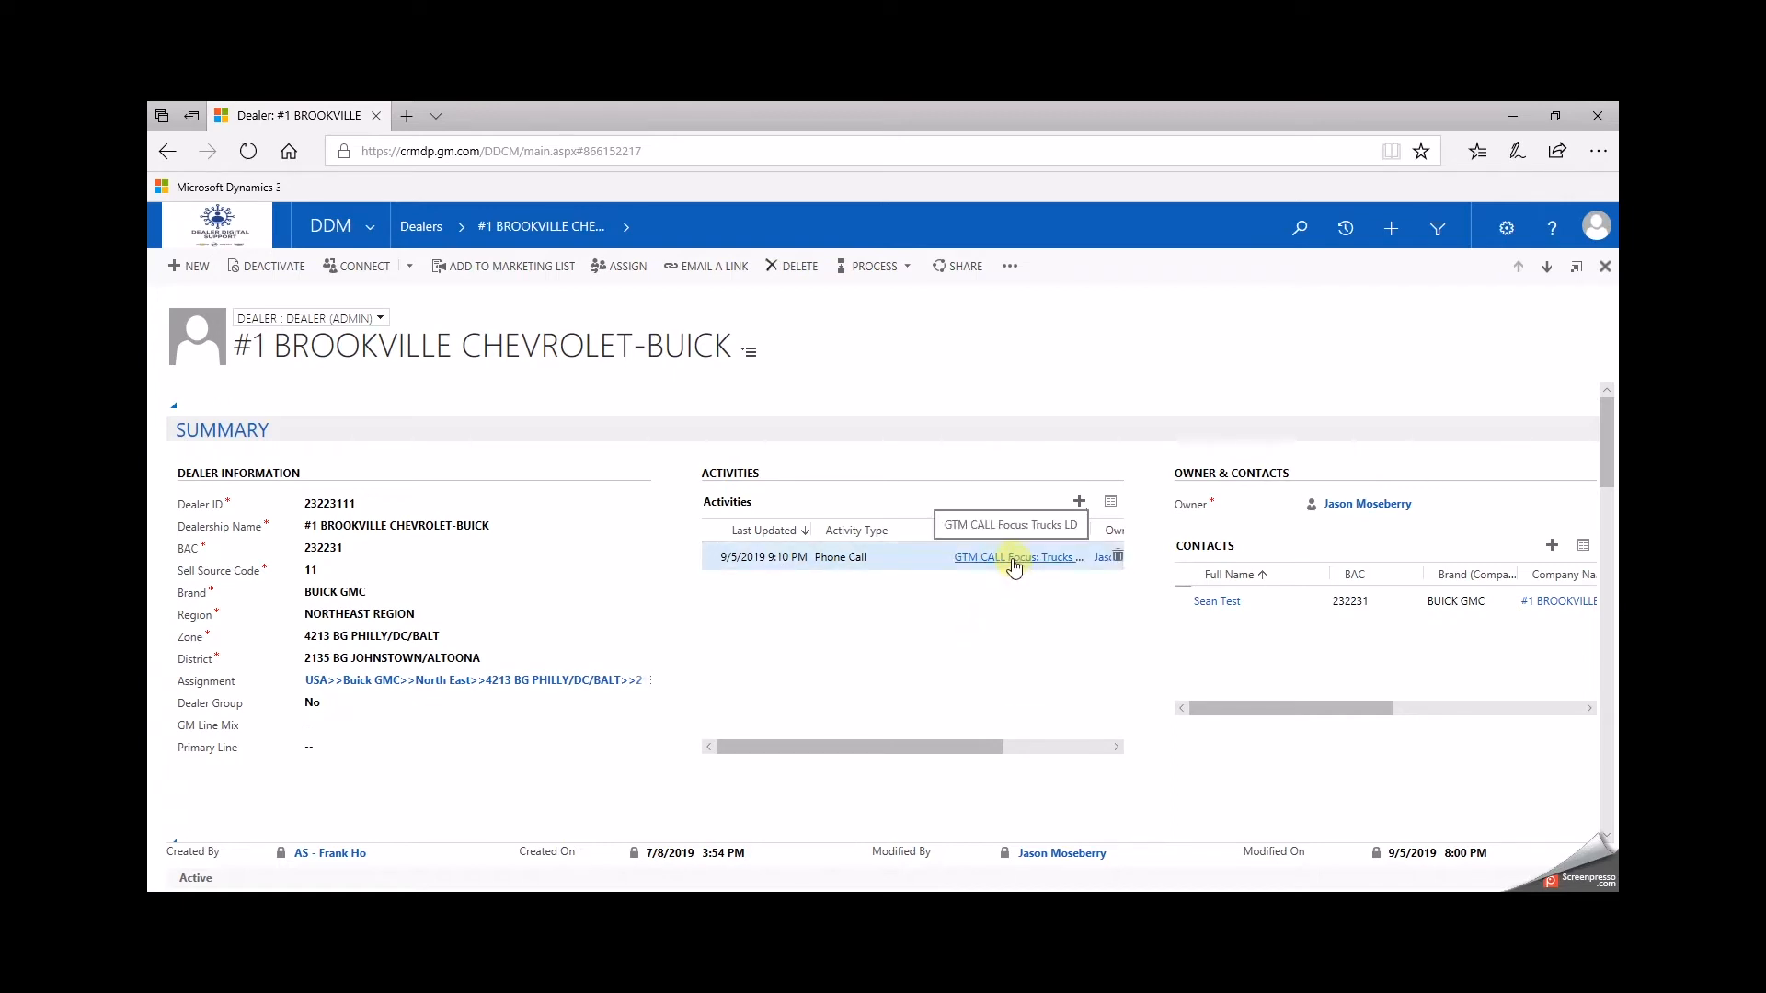
Step: Open the GTM CALL Focus: Trucks LD phone call from the dealer's activities and enter "asjafkjsfhhsjfhsfkjsa" below the Talking Points heading
left_click(1014, 558)
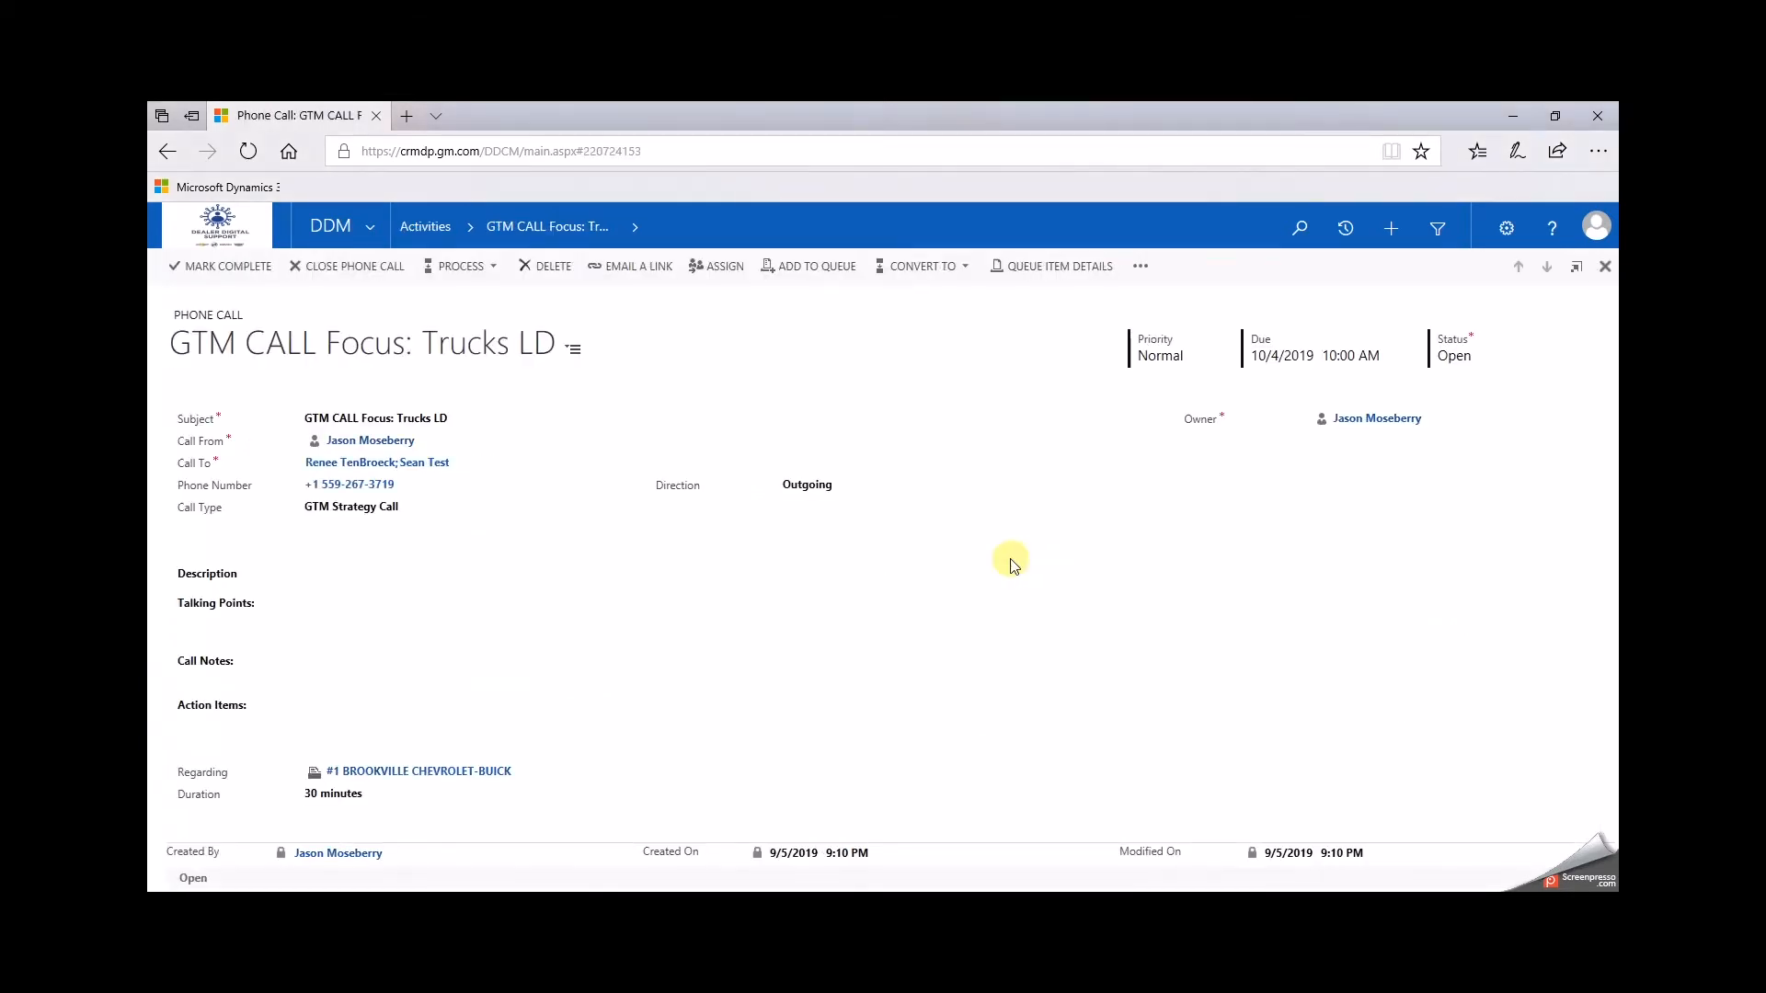
left_click(691, 708)
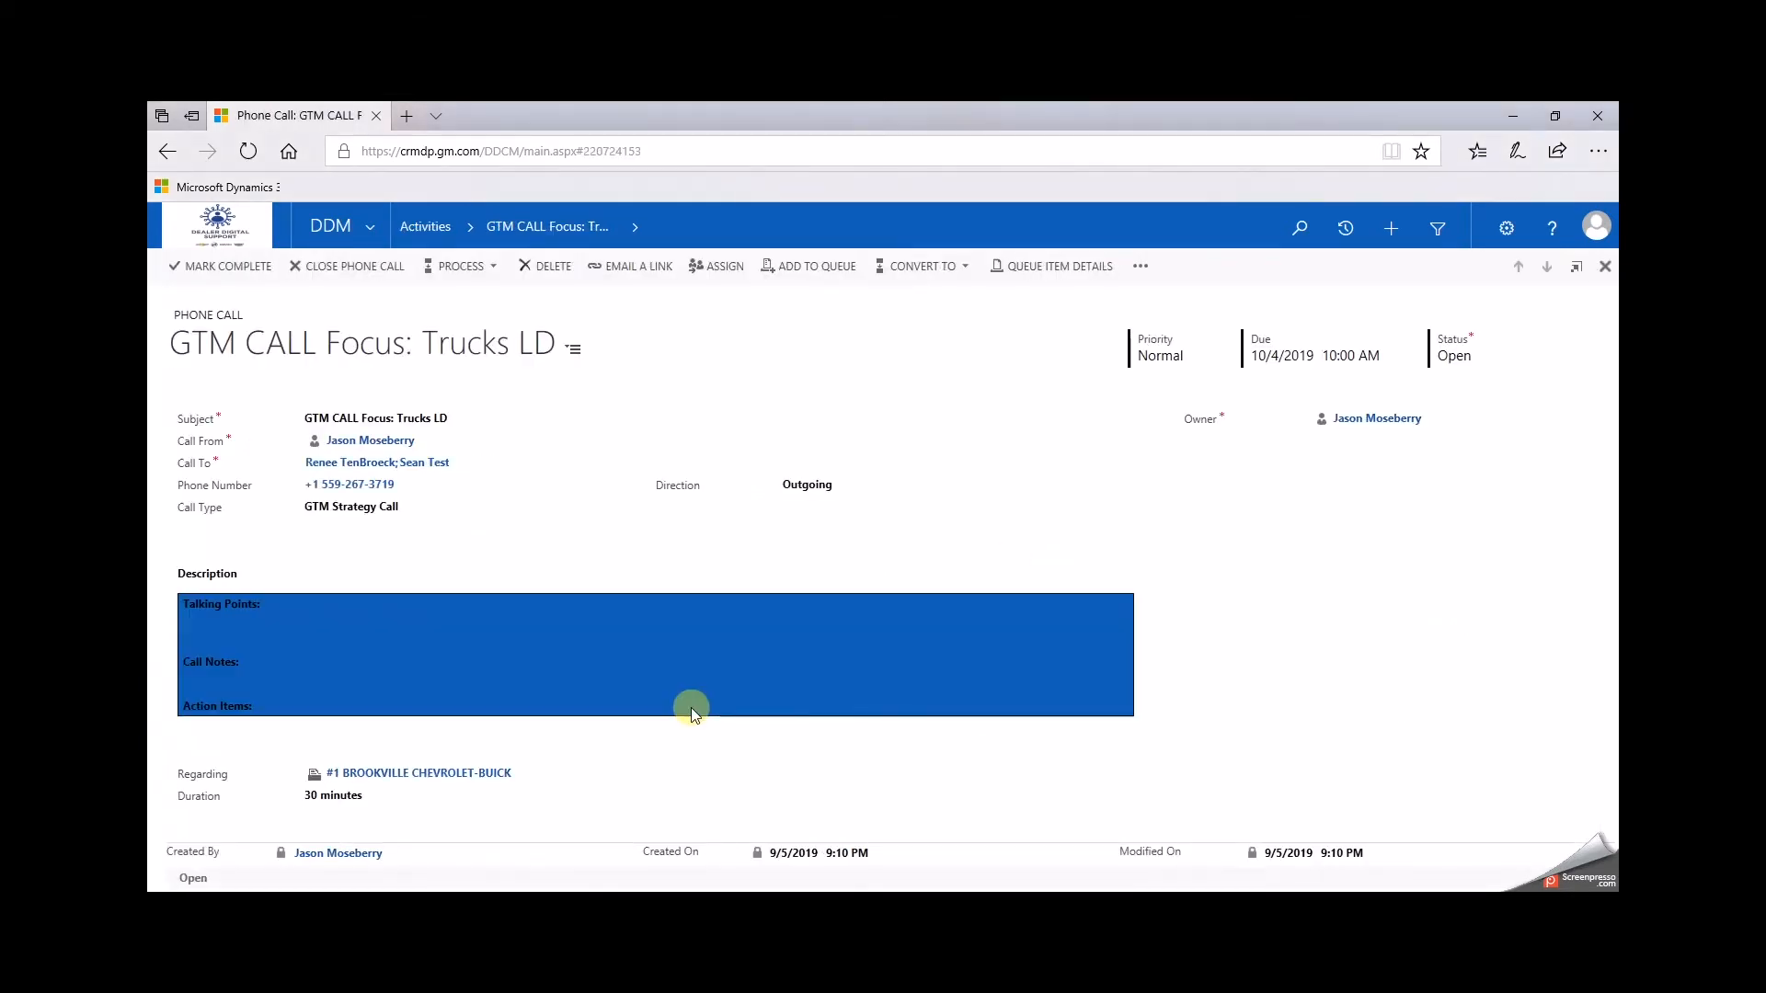
left_click(287, 600)
key("Return")
type("asj")
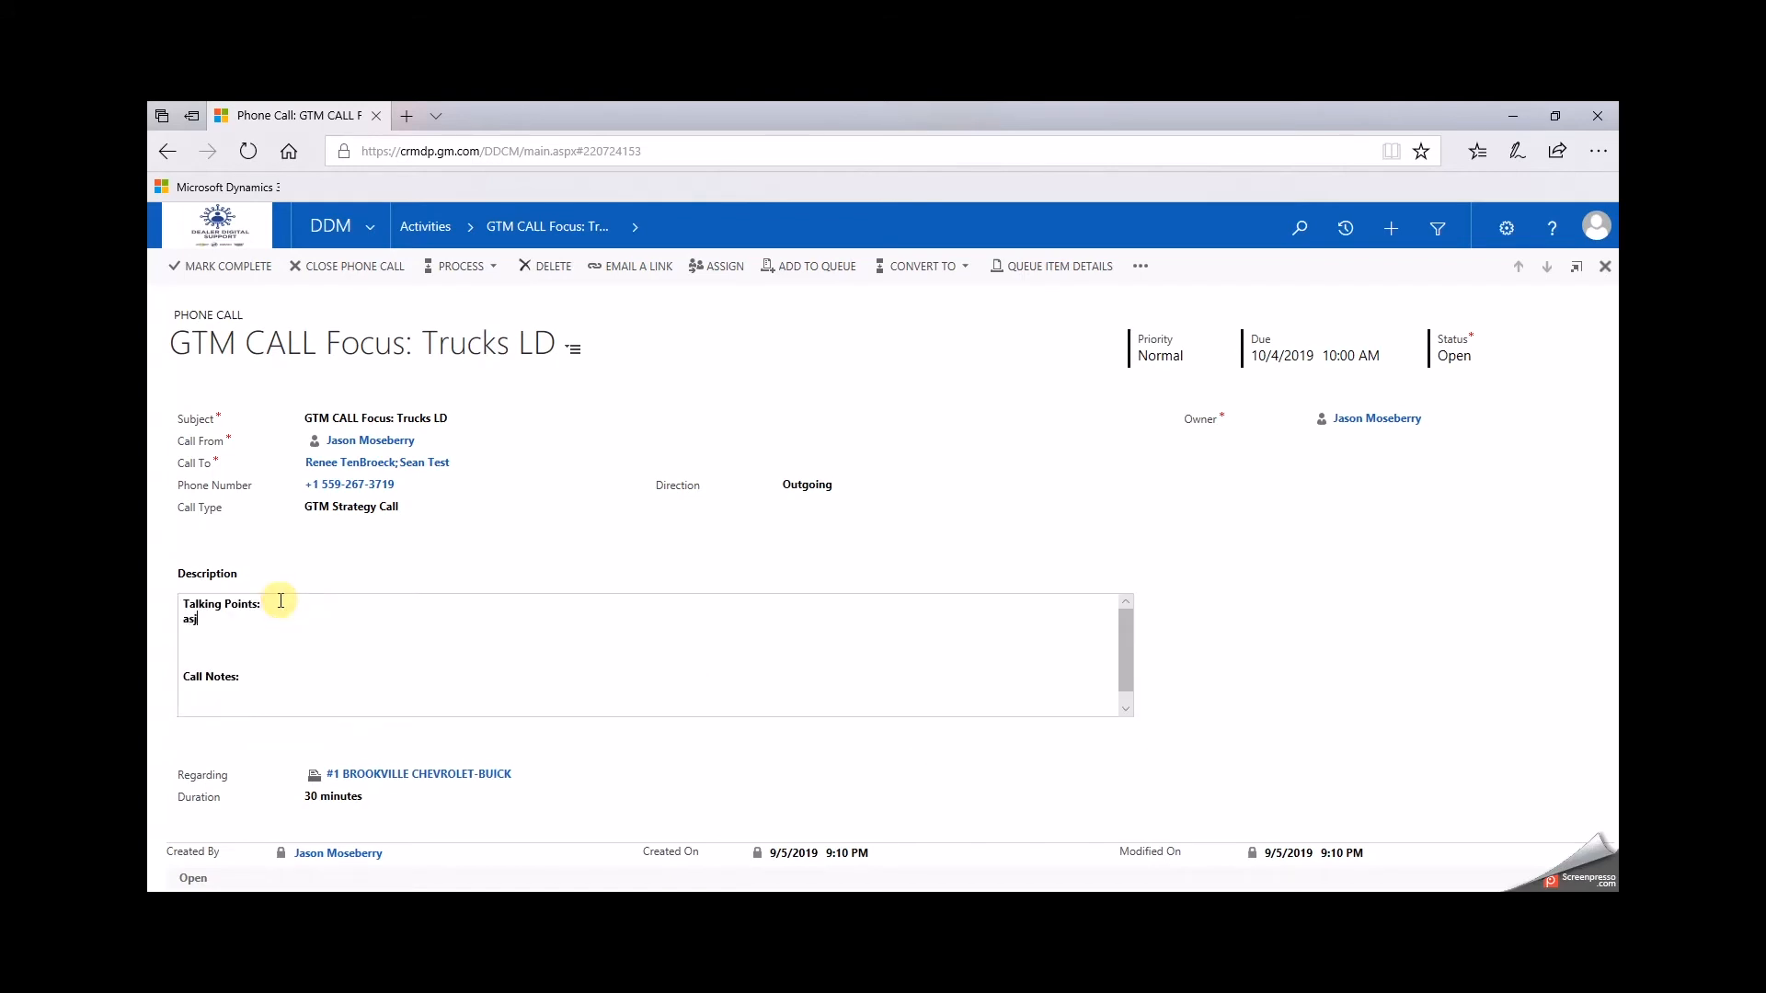
type("afkjsfhhsjfhsfkjsa")
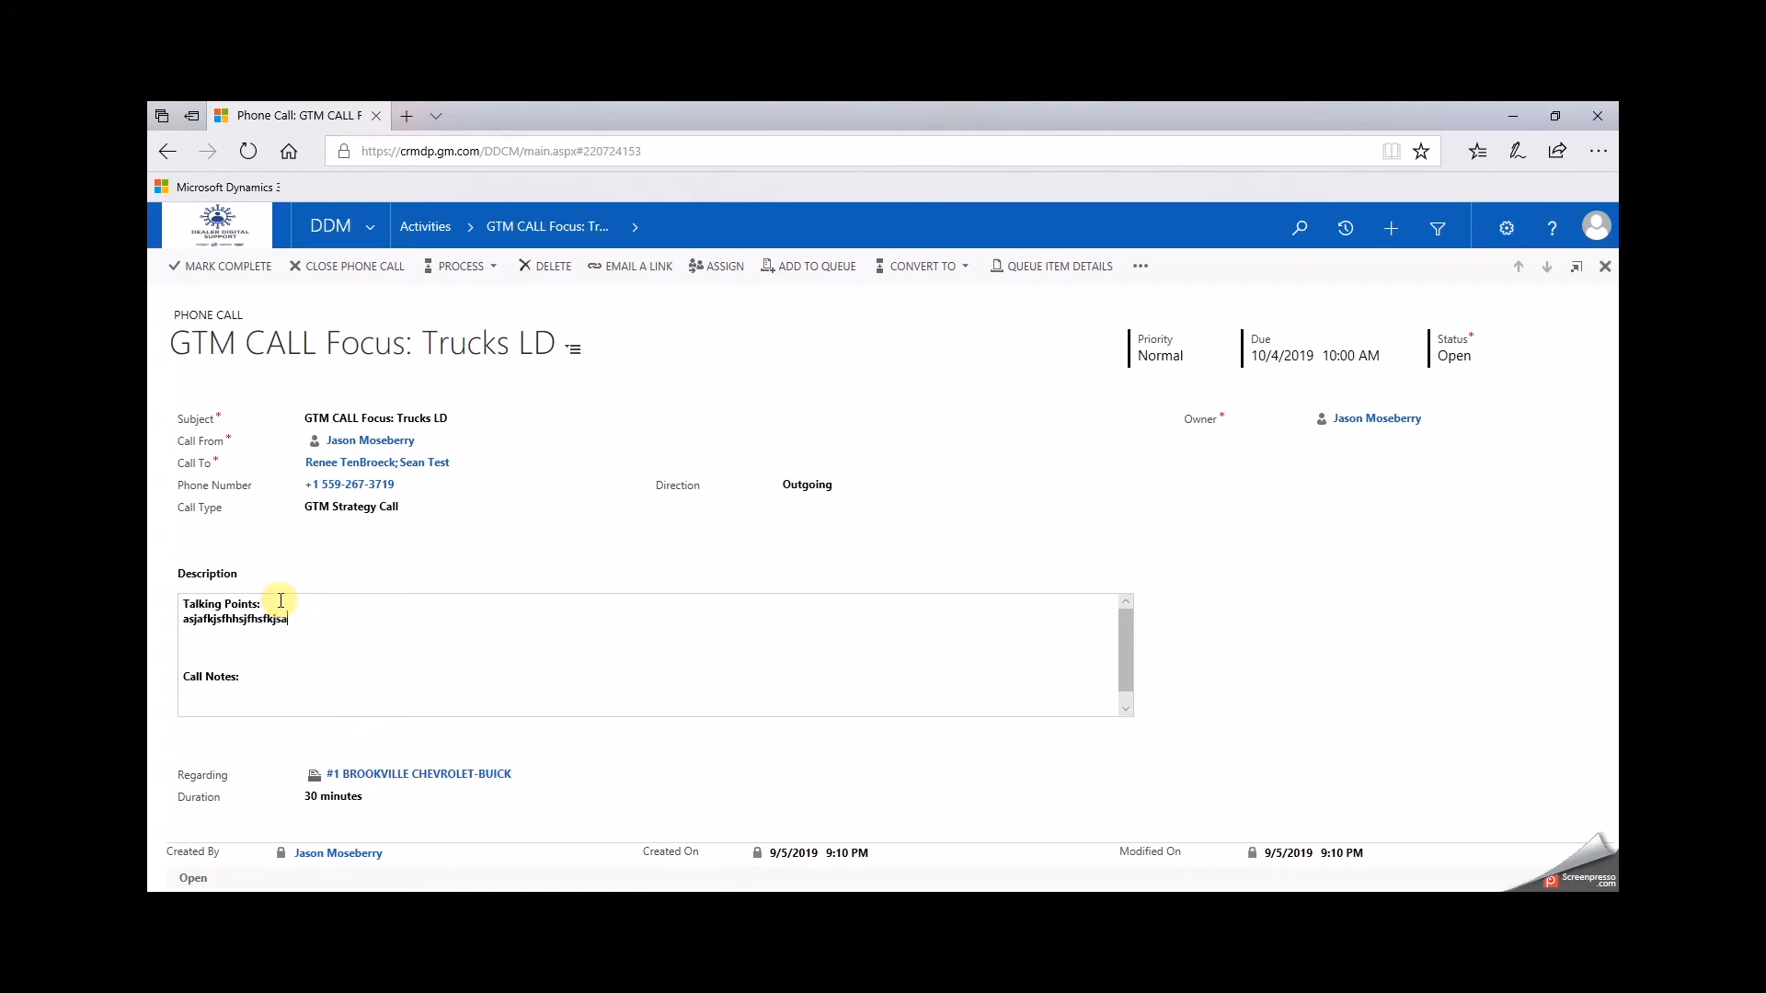
Step: Enter two lines of placeholder call notes below the Call Notes heading in the saved phone call's description
left_click(254, 678)
key("Return")
type("safsafskjfhskfhskjfaskjfhskfjskfjsfjshfjsahfkjasfksjafhksjafhksaf")
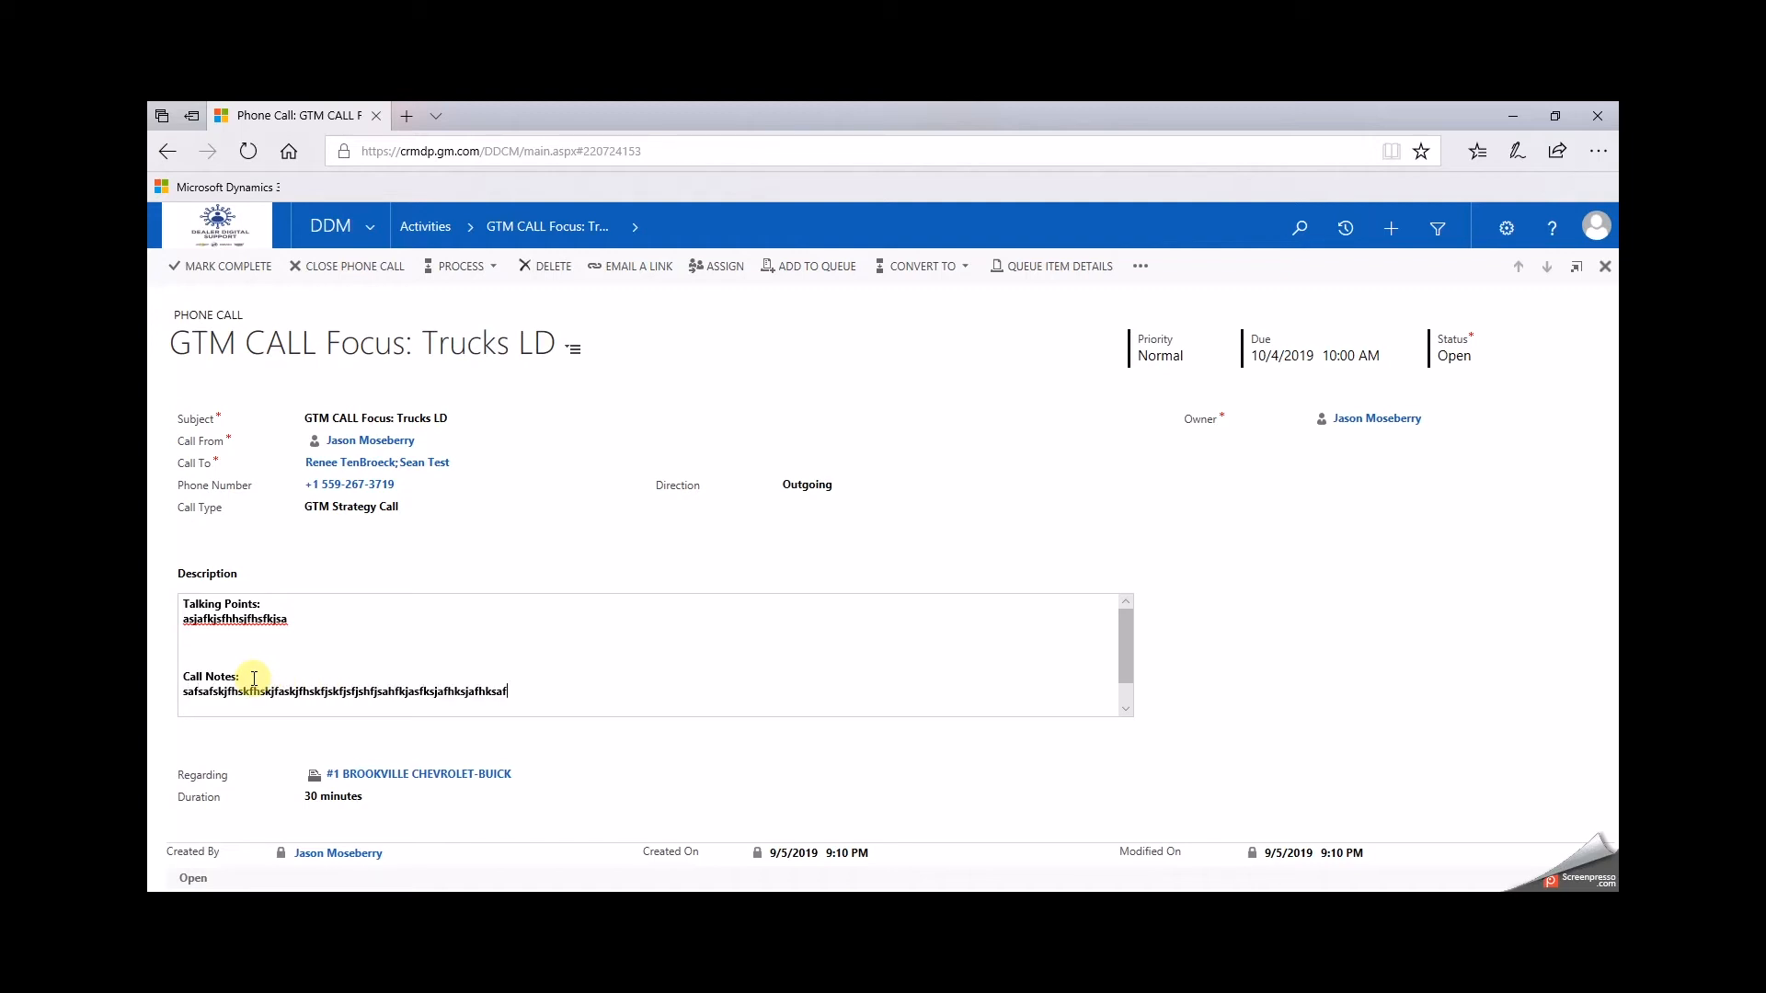
key("Return")
type("safkkhsafklshfkjshfaskjfhaskjfhsakjfhsa")
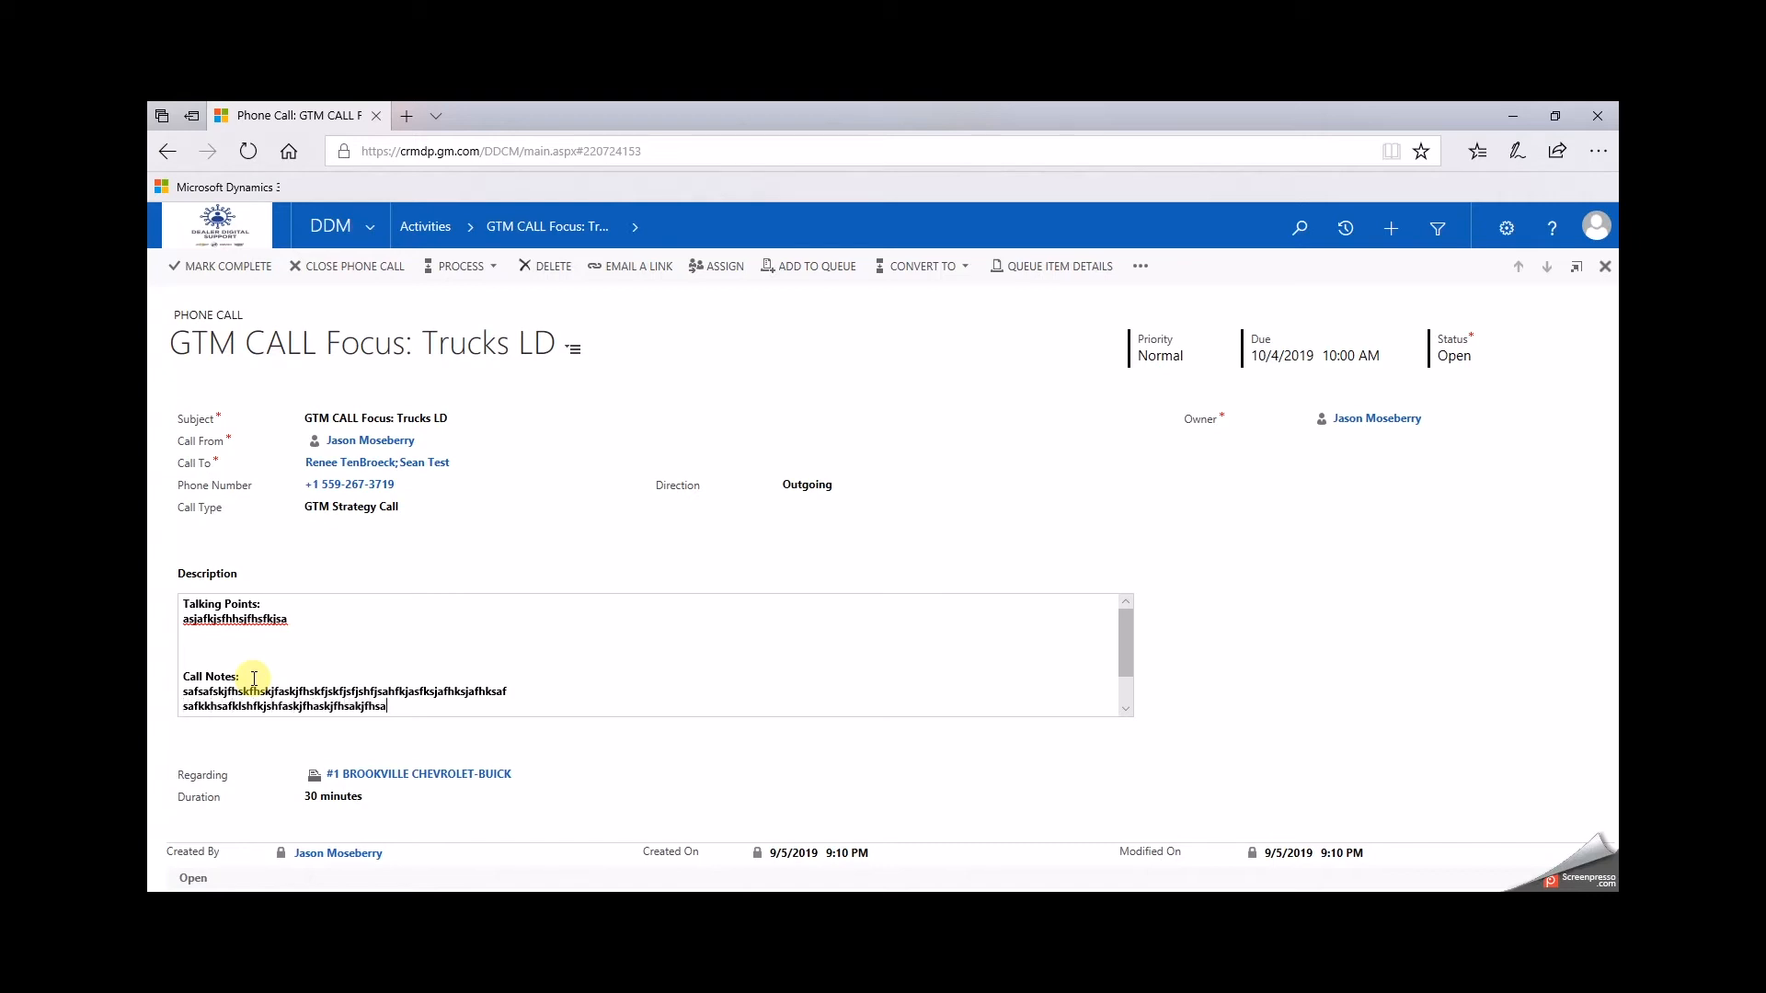
type("kjfhsakfhaskfhsakjfhaskjfh")
Step: Enter "zsfasfsjfskjfskjfskfsa" directly below the Action Items heading, with no blank line between them
key("Return")
key("Return")
type("Action Items:")
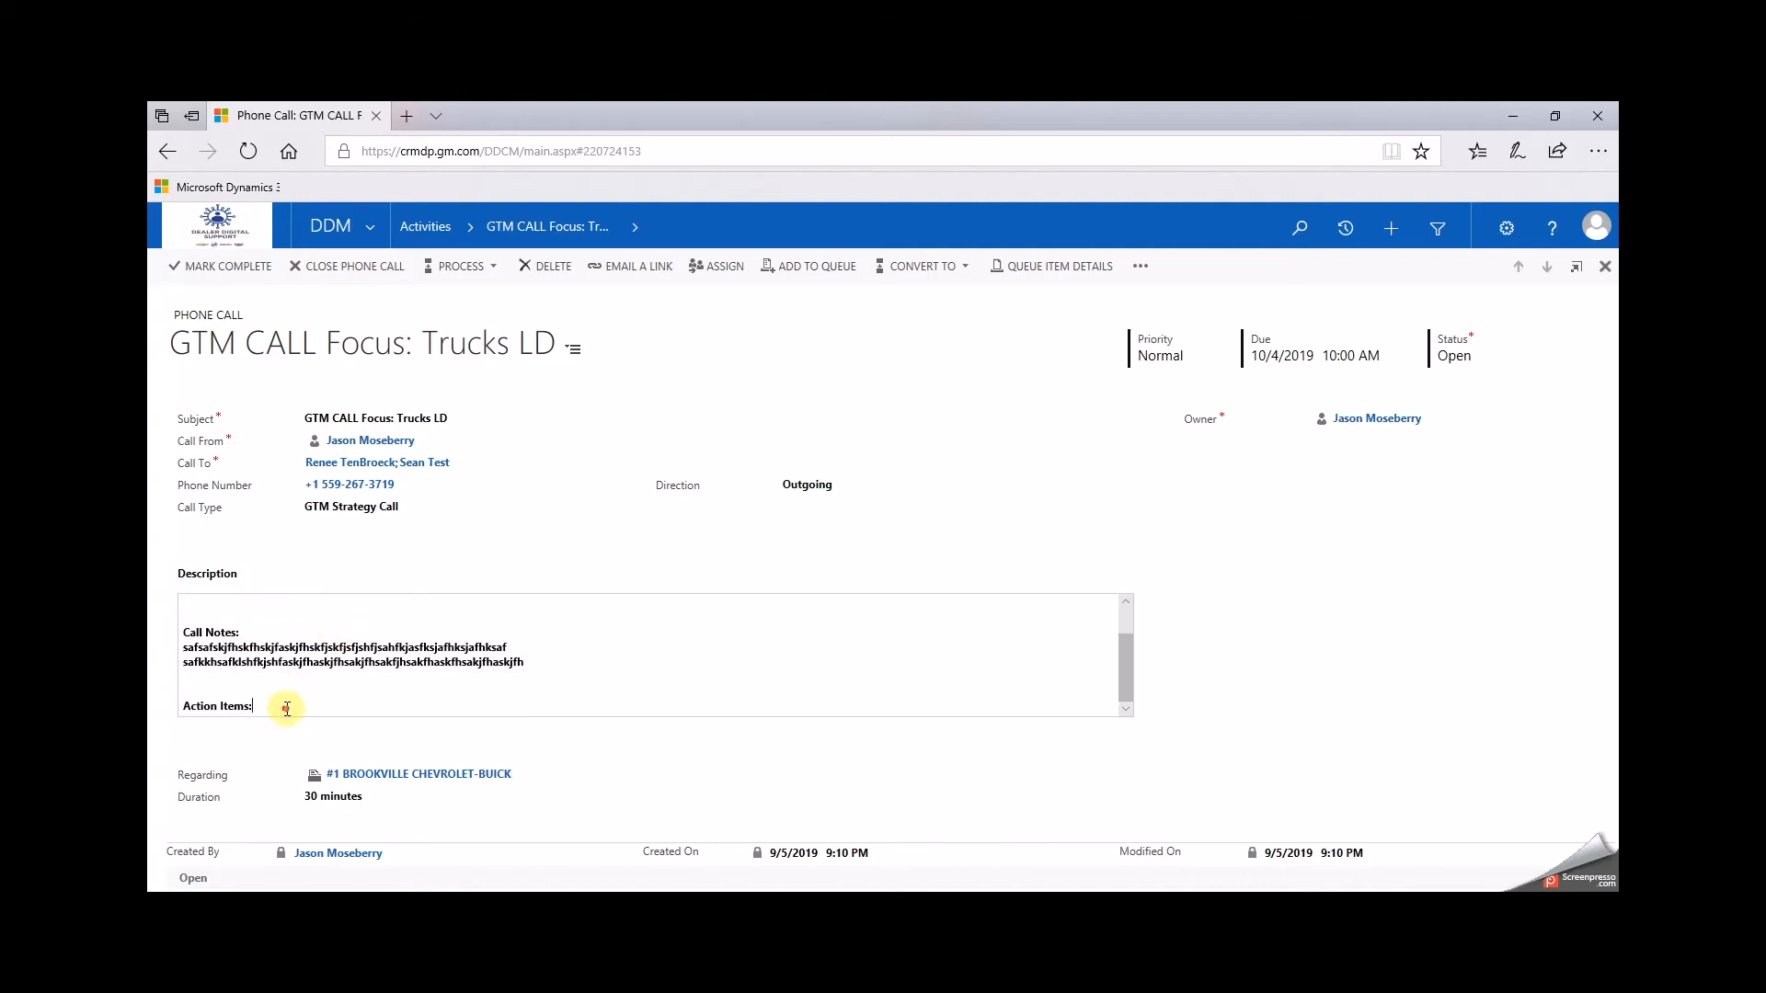
key("Return")
key("Return")
type("zsfasfsjfskjfskjfskfsa")
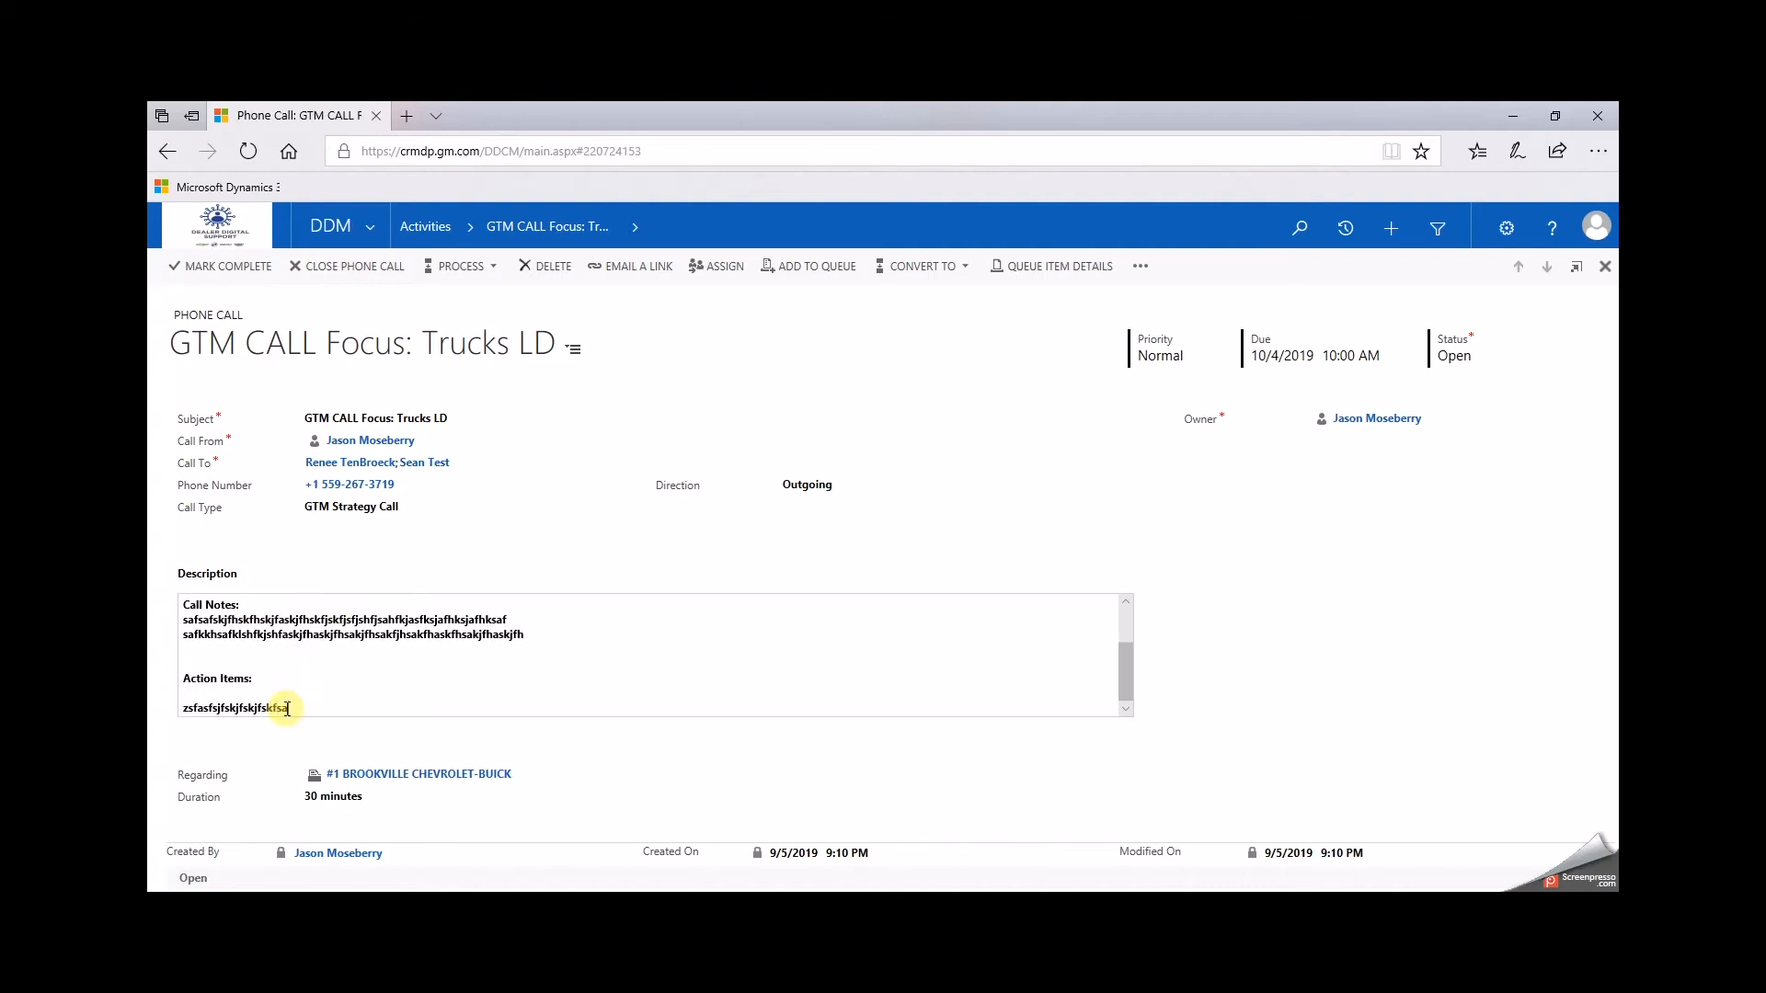
left_click(184, 707)
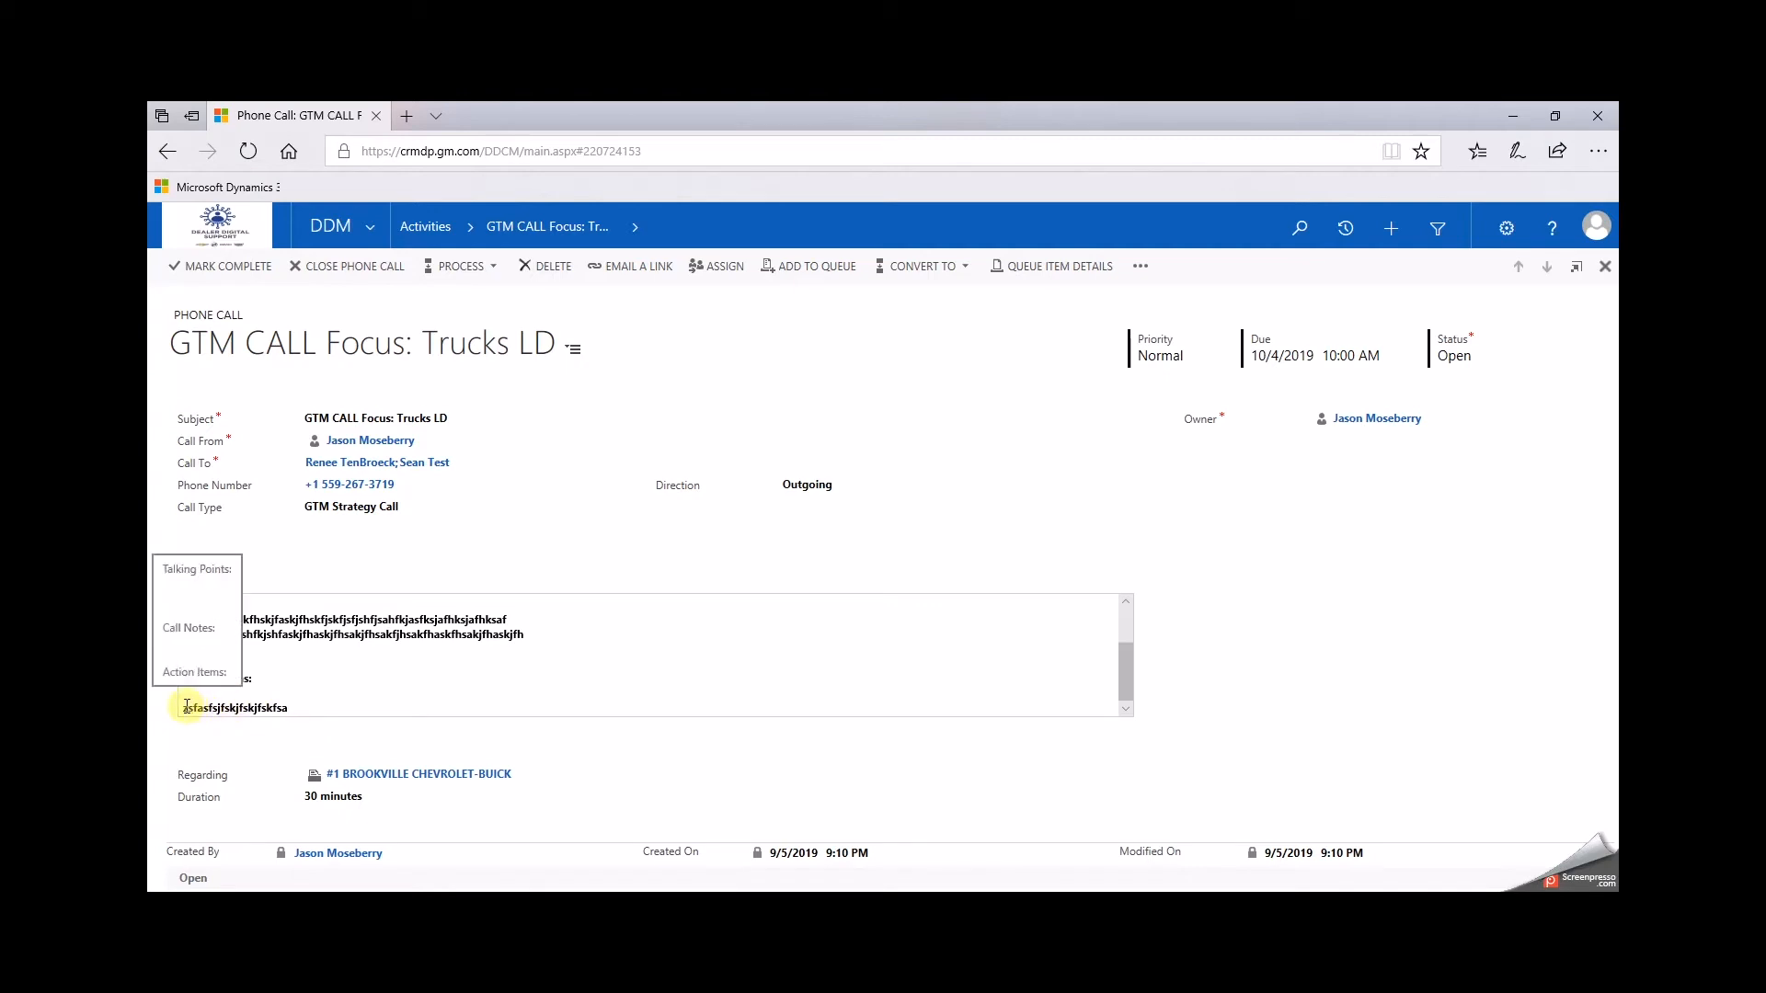
key("BackSpace")
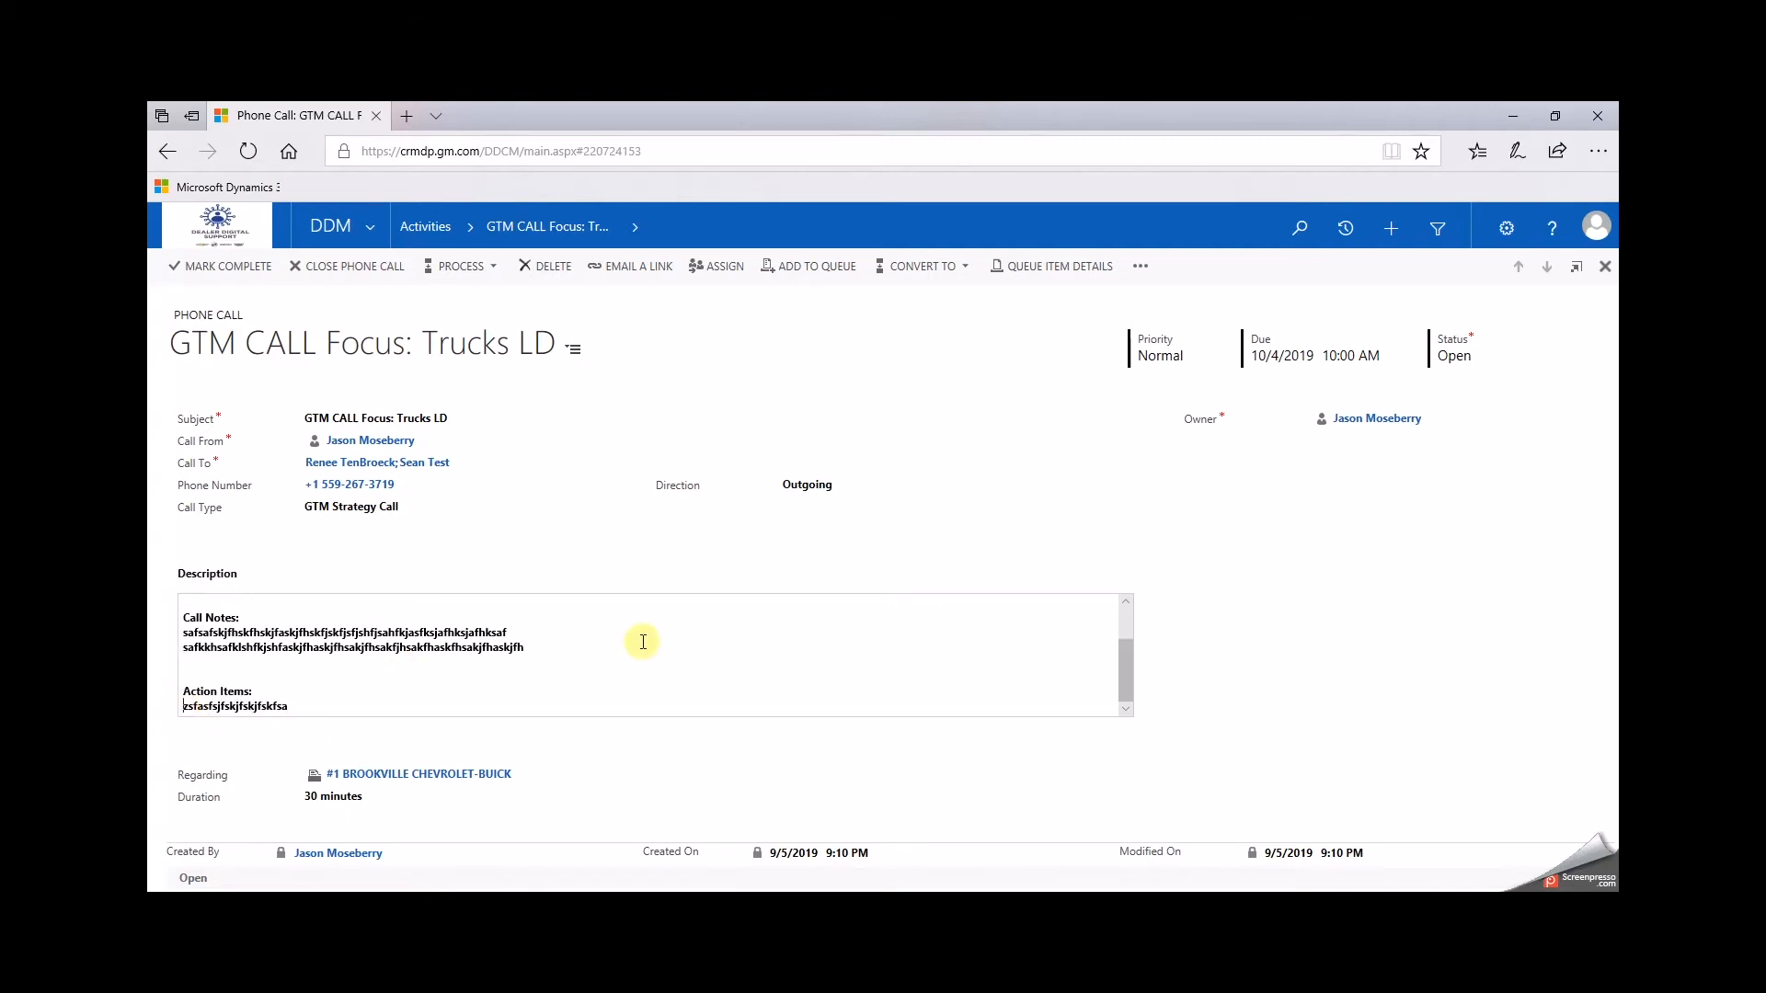
Step: Set the phone call's duration to 35 minutes
scroll(645, 642, "up", 1)
left_click(368, 797)
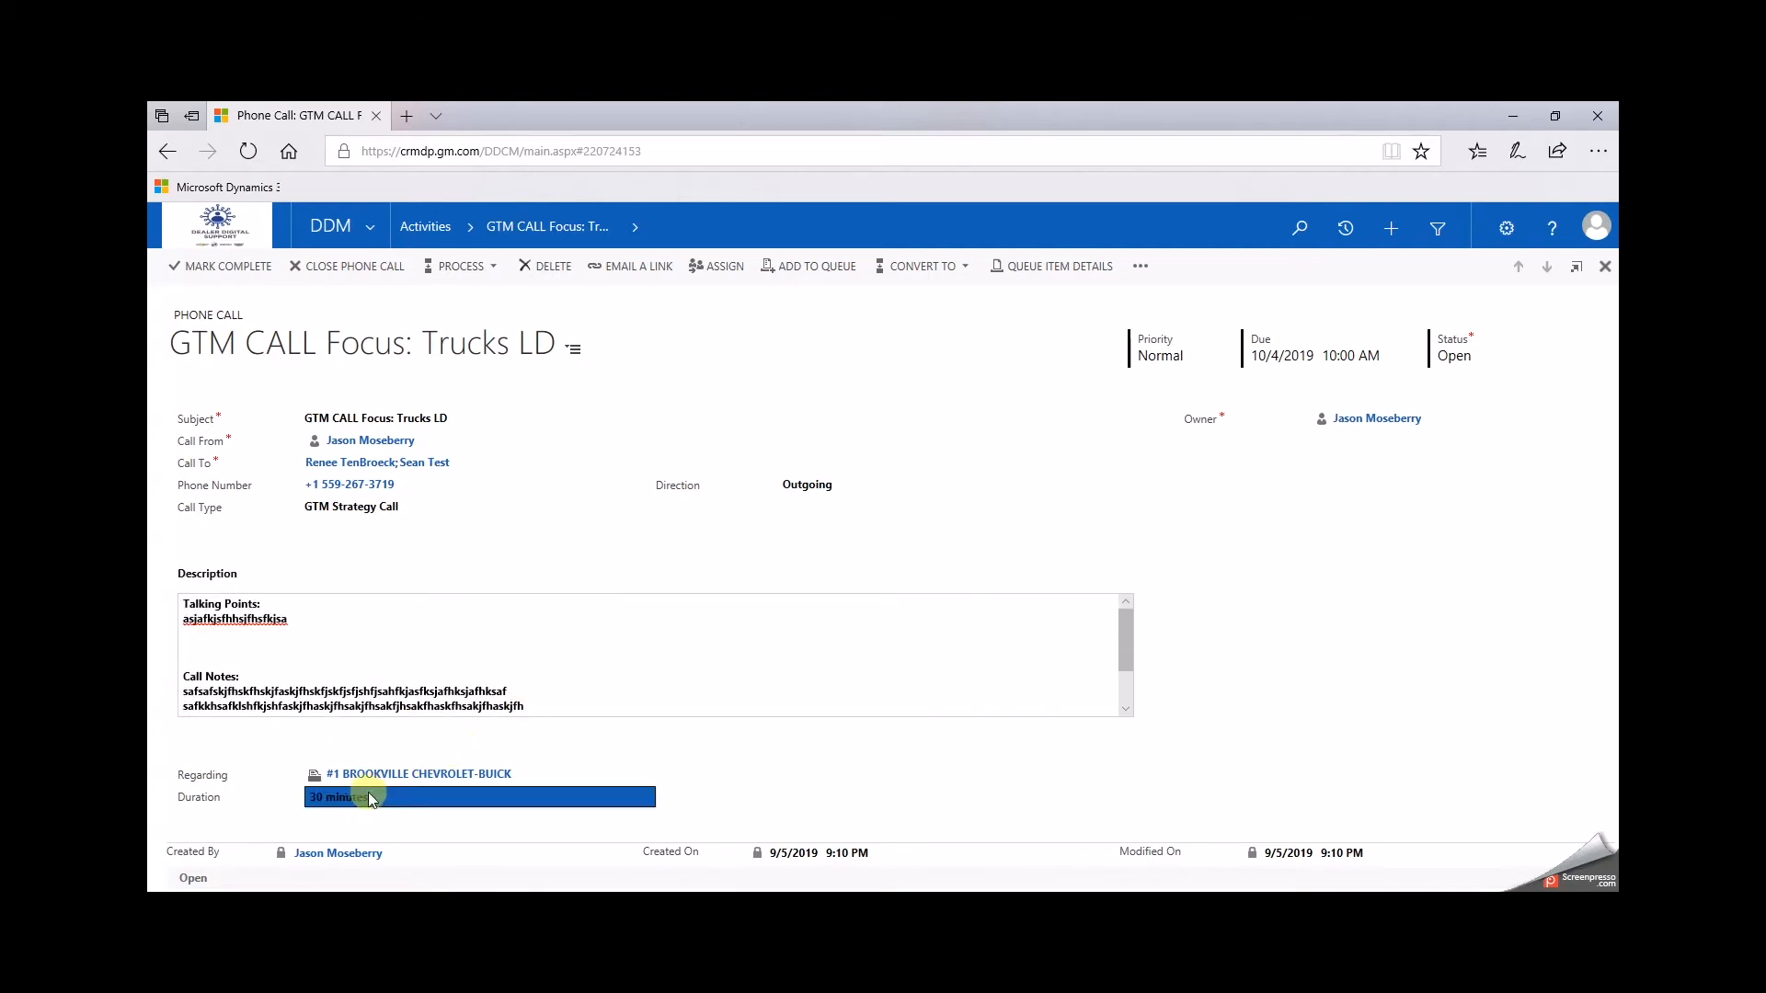
left_click(361, 793)
type("3")
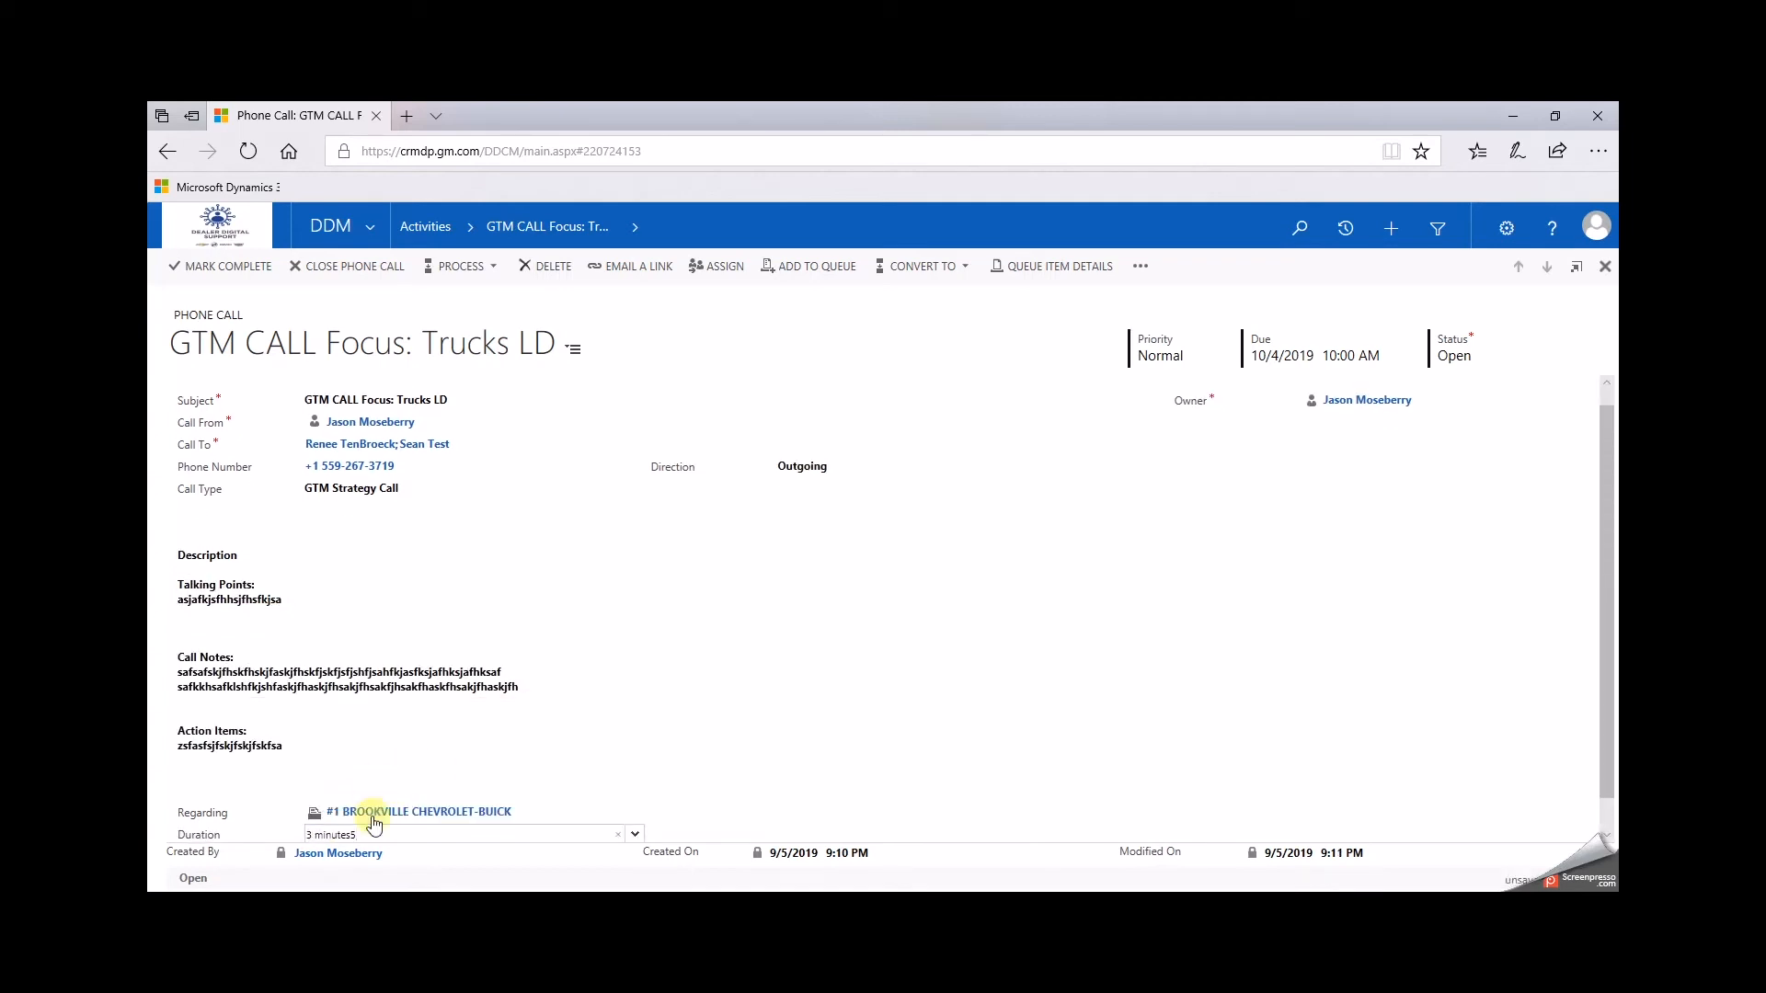
key("BackSpace")
key("BackSpace")
key("BackSpace")
key("BackSpace")
key("BackSpace")
key("BackSpace")
key("BackSpace")
key("BackSpace")
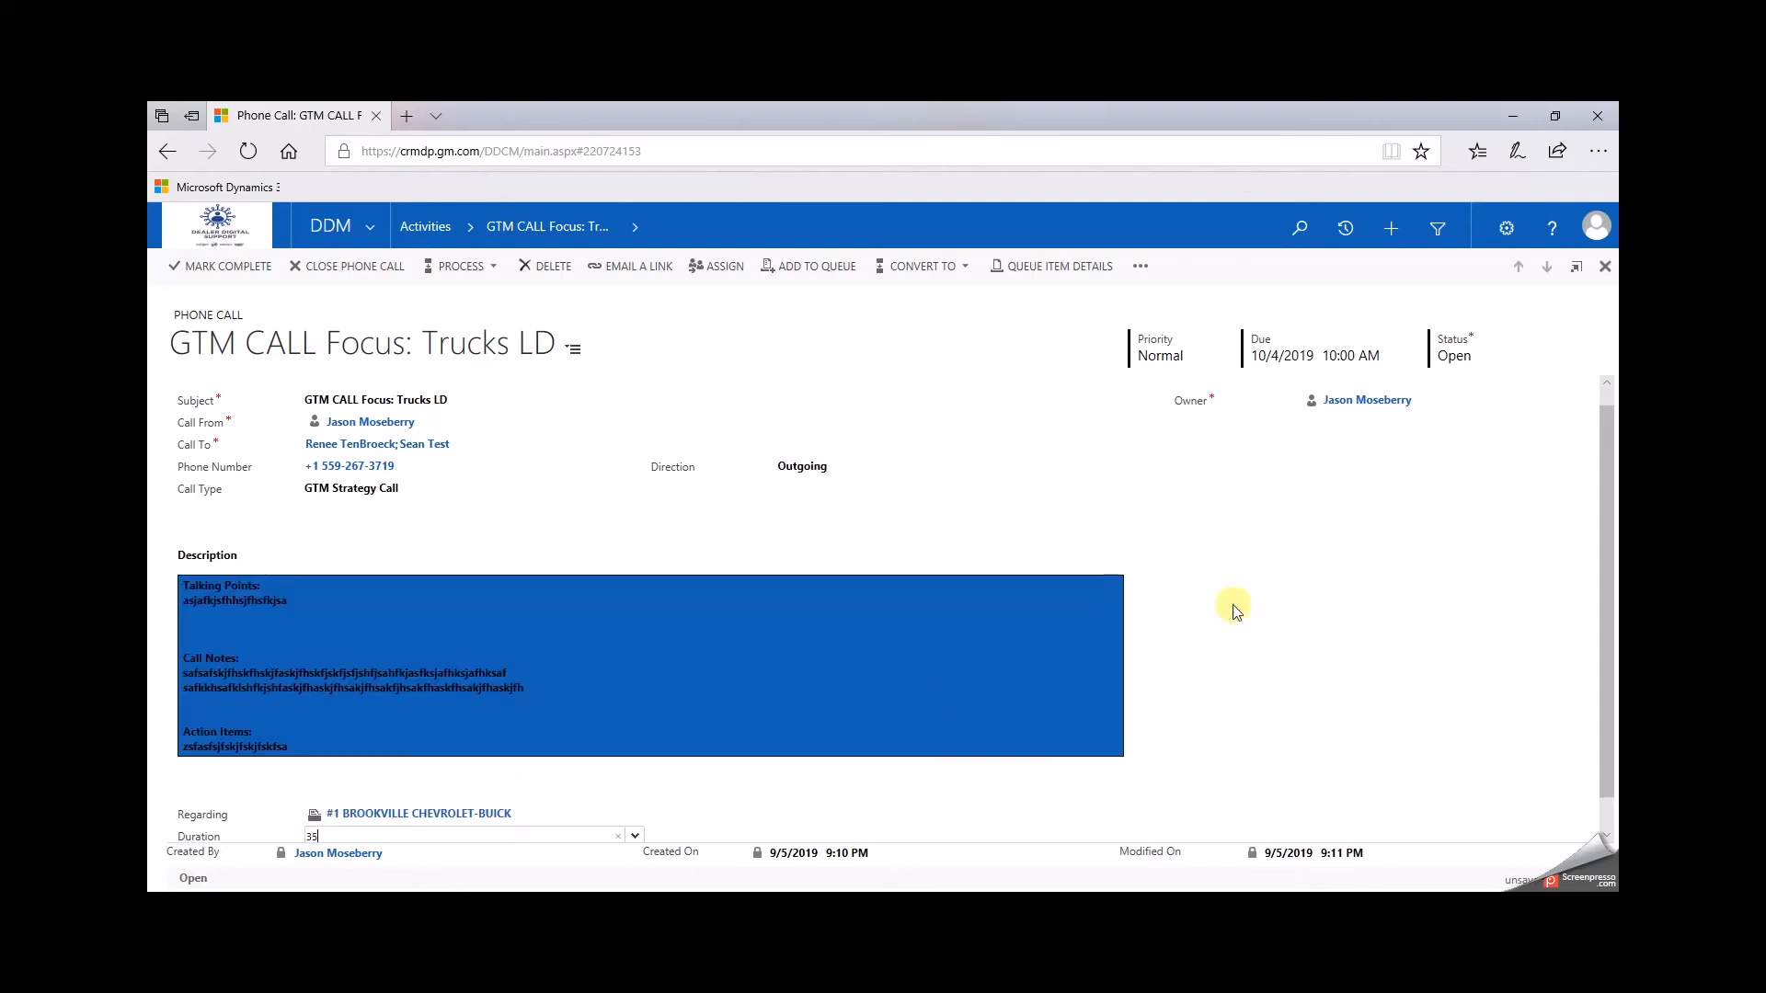
left_click_drag(1604, 500, 1600, 579)
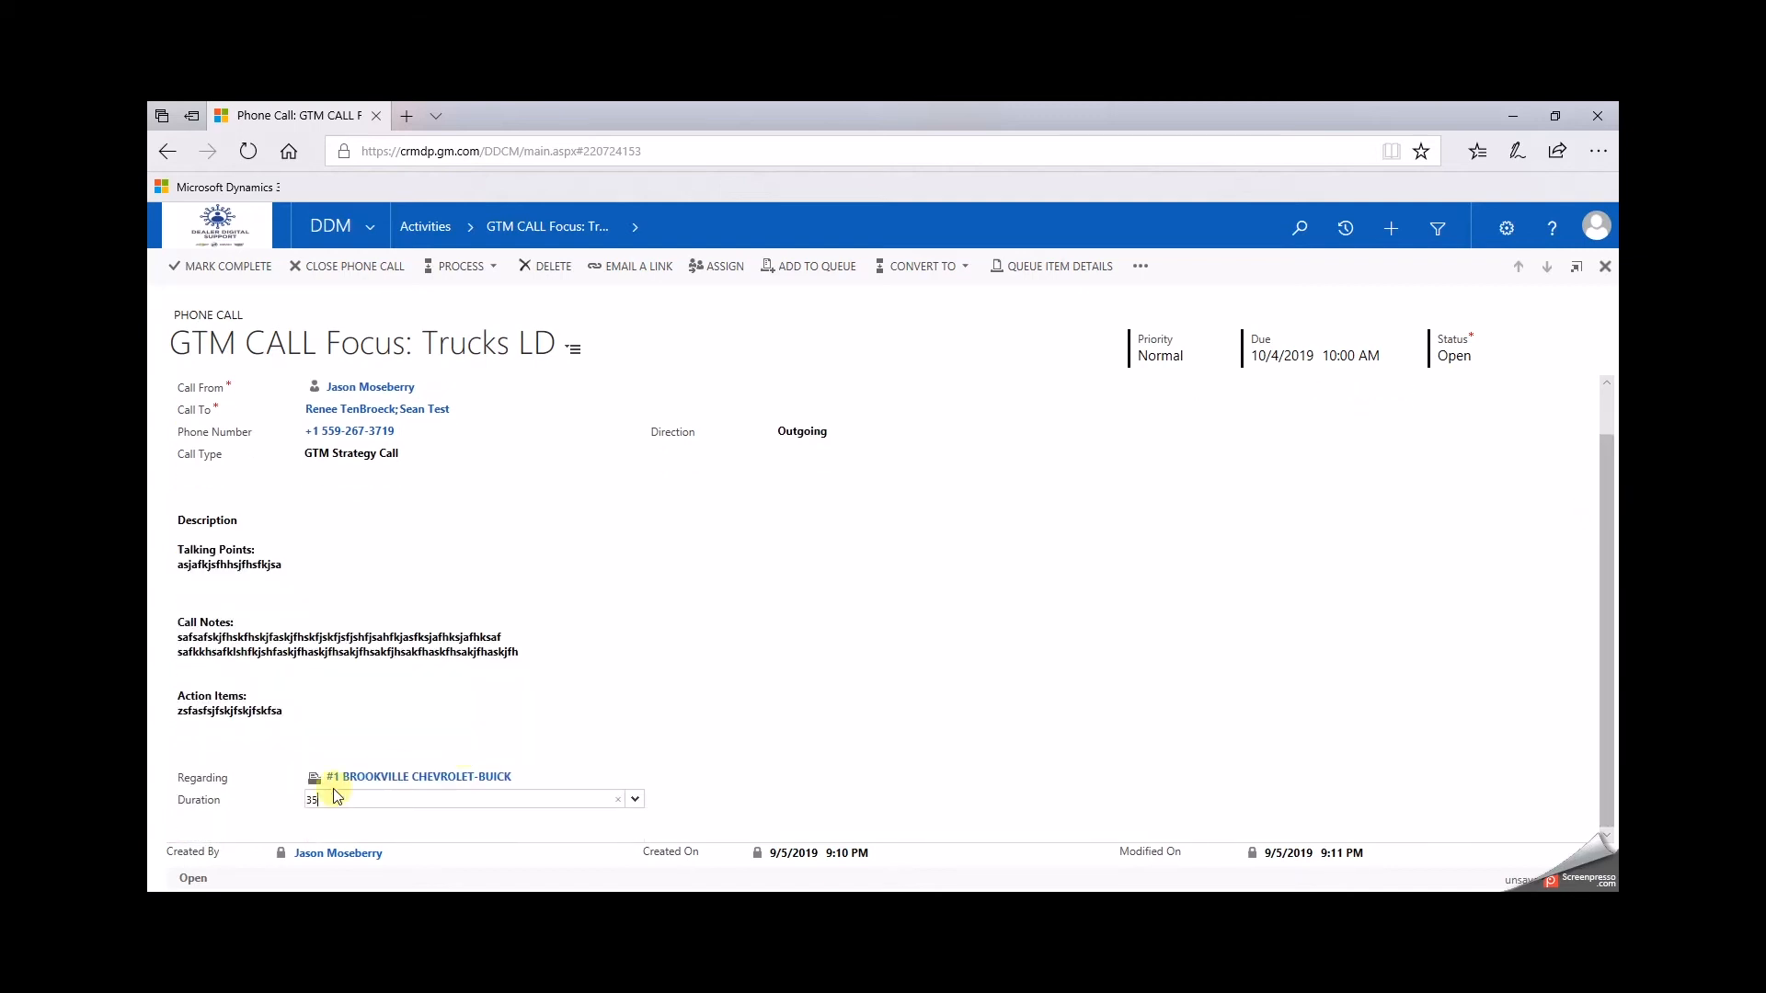
left_click(286, 815)
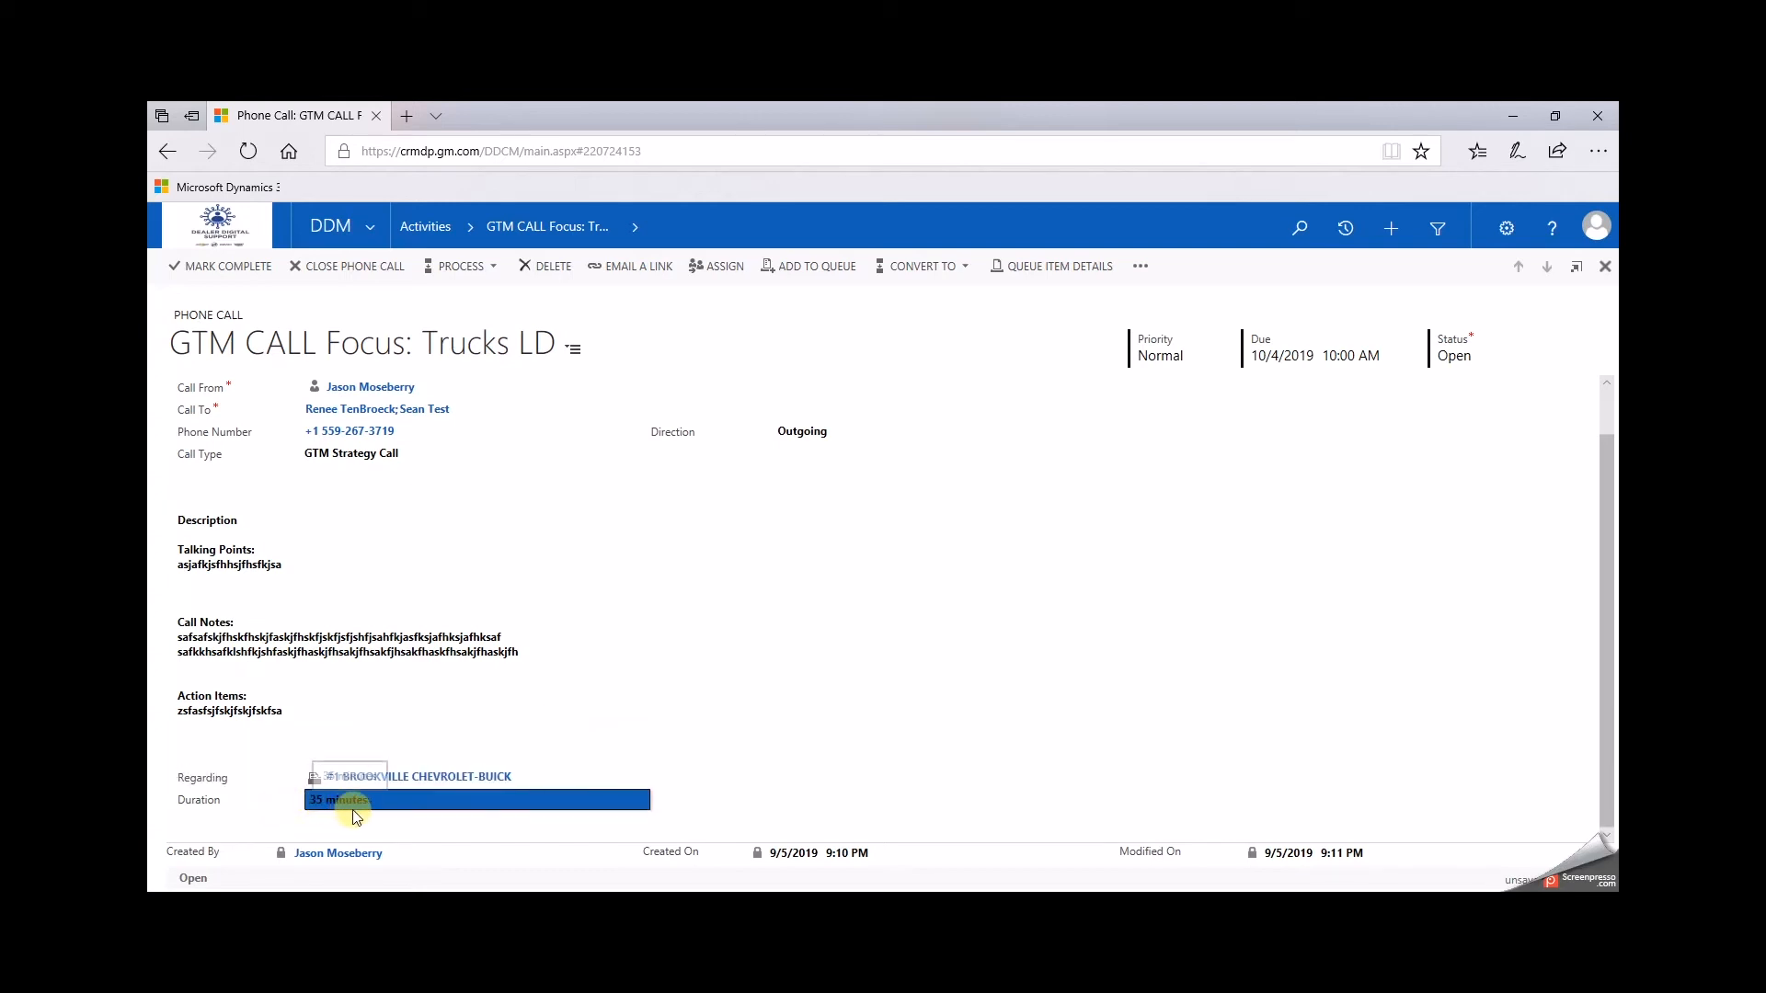
scroll(820, 575, "up", 1)
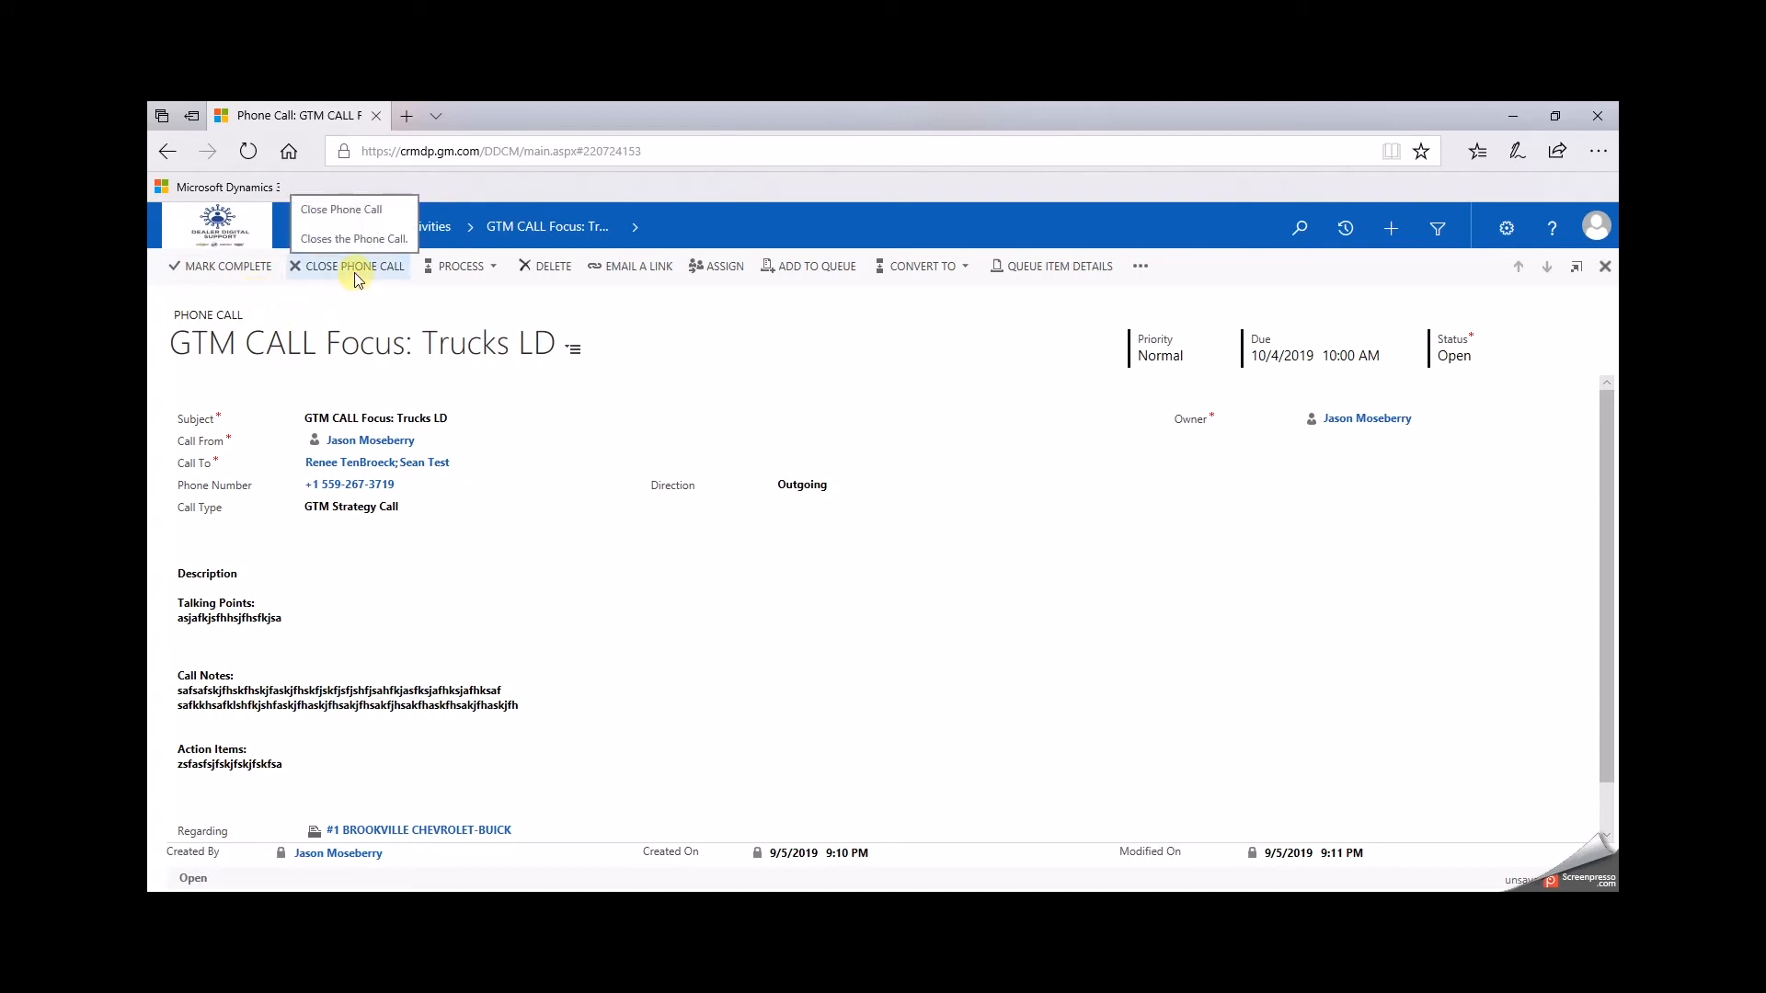
Step: Close the GTM CALL Focus: Trucks LD phone call with state Completed and status Received
left_click(799, 487)
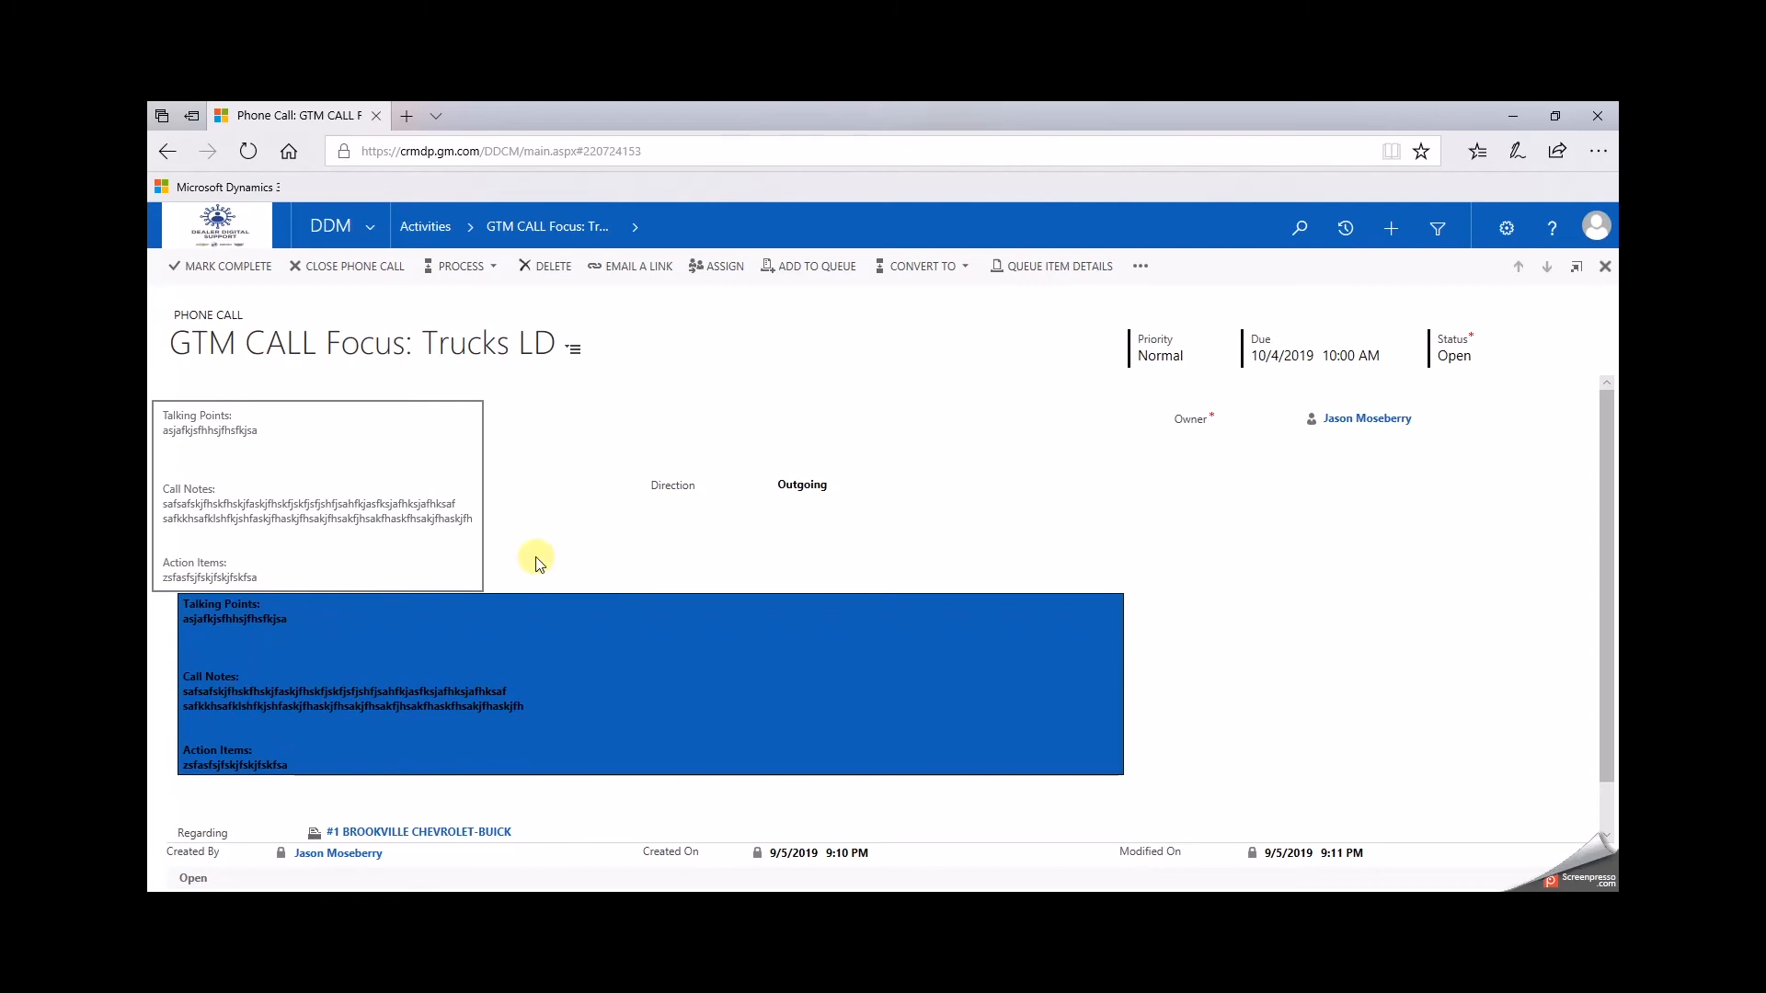
left_click(363, 272)
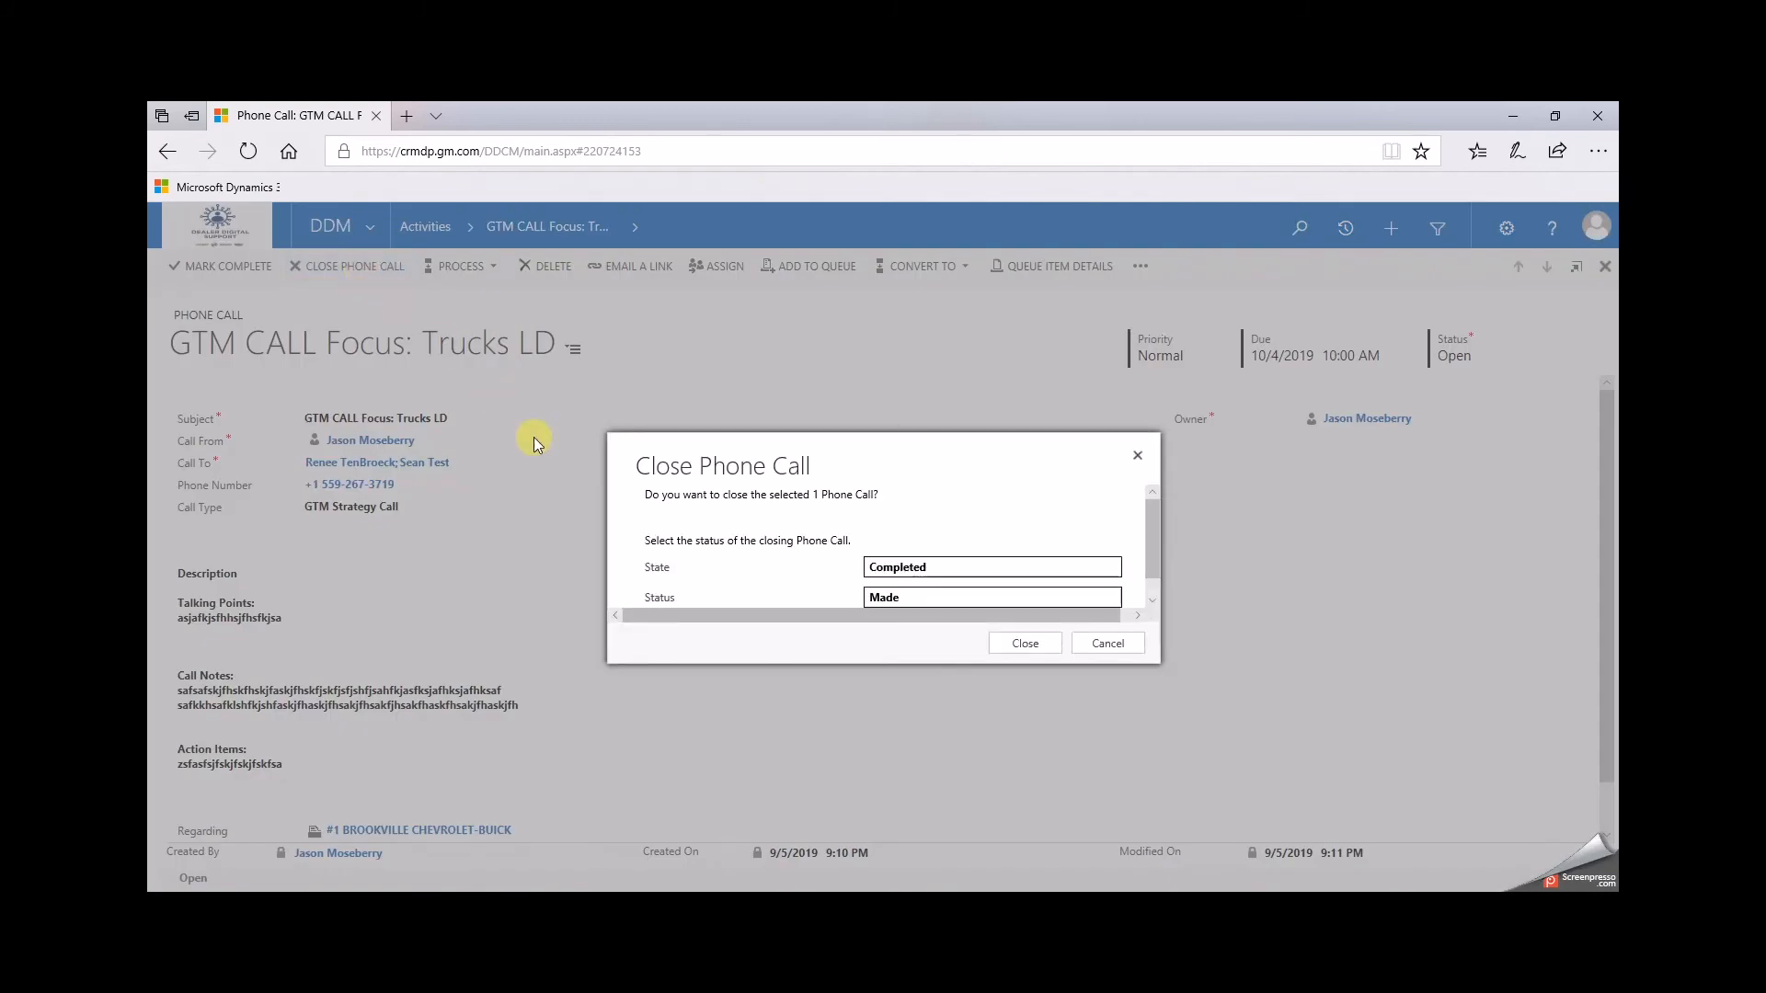
left_click(991, 570)
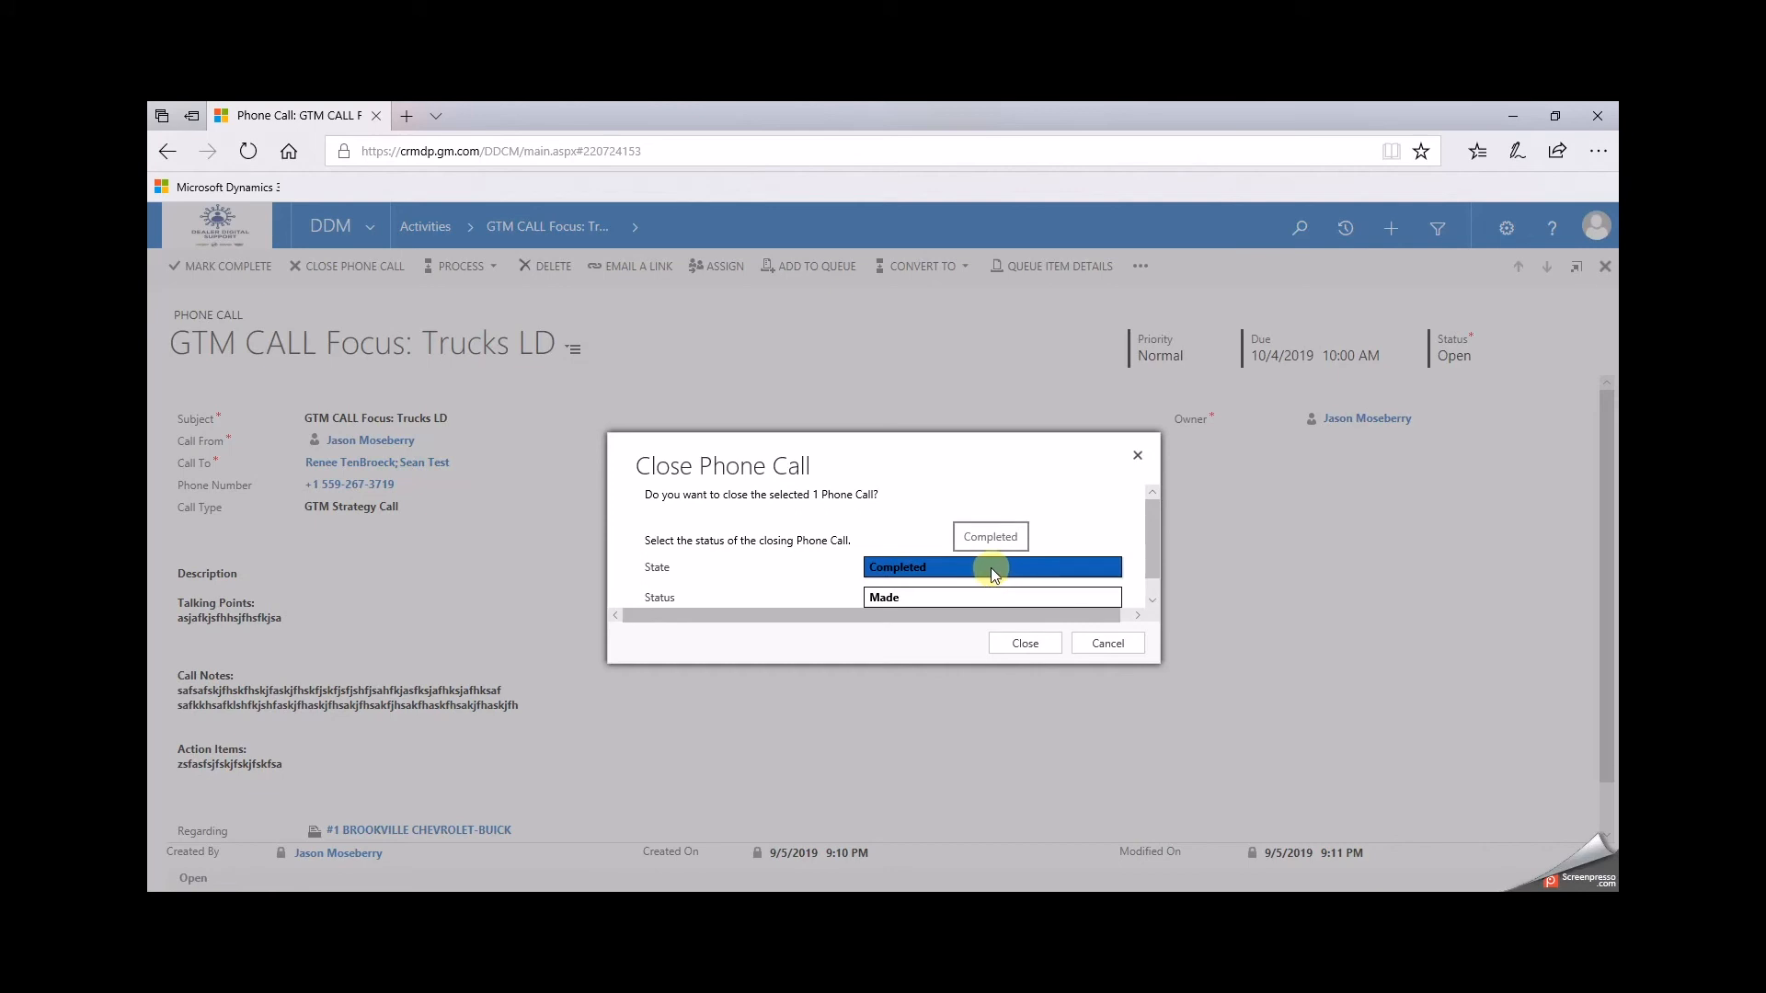
left_click(910, 568)
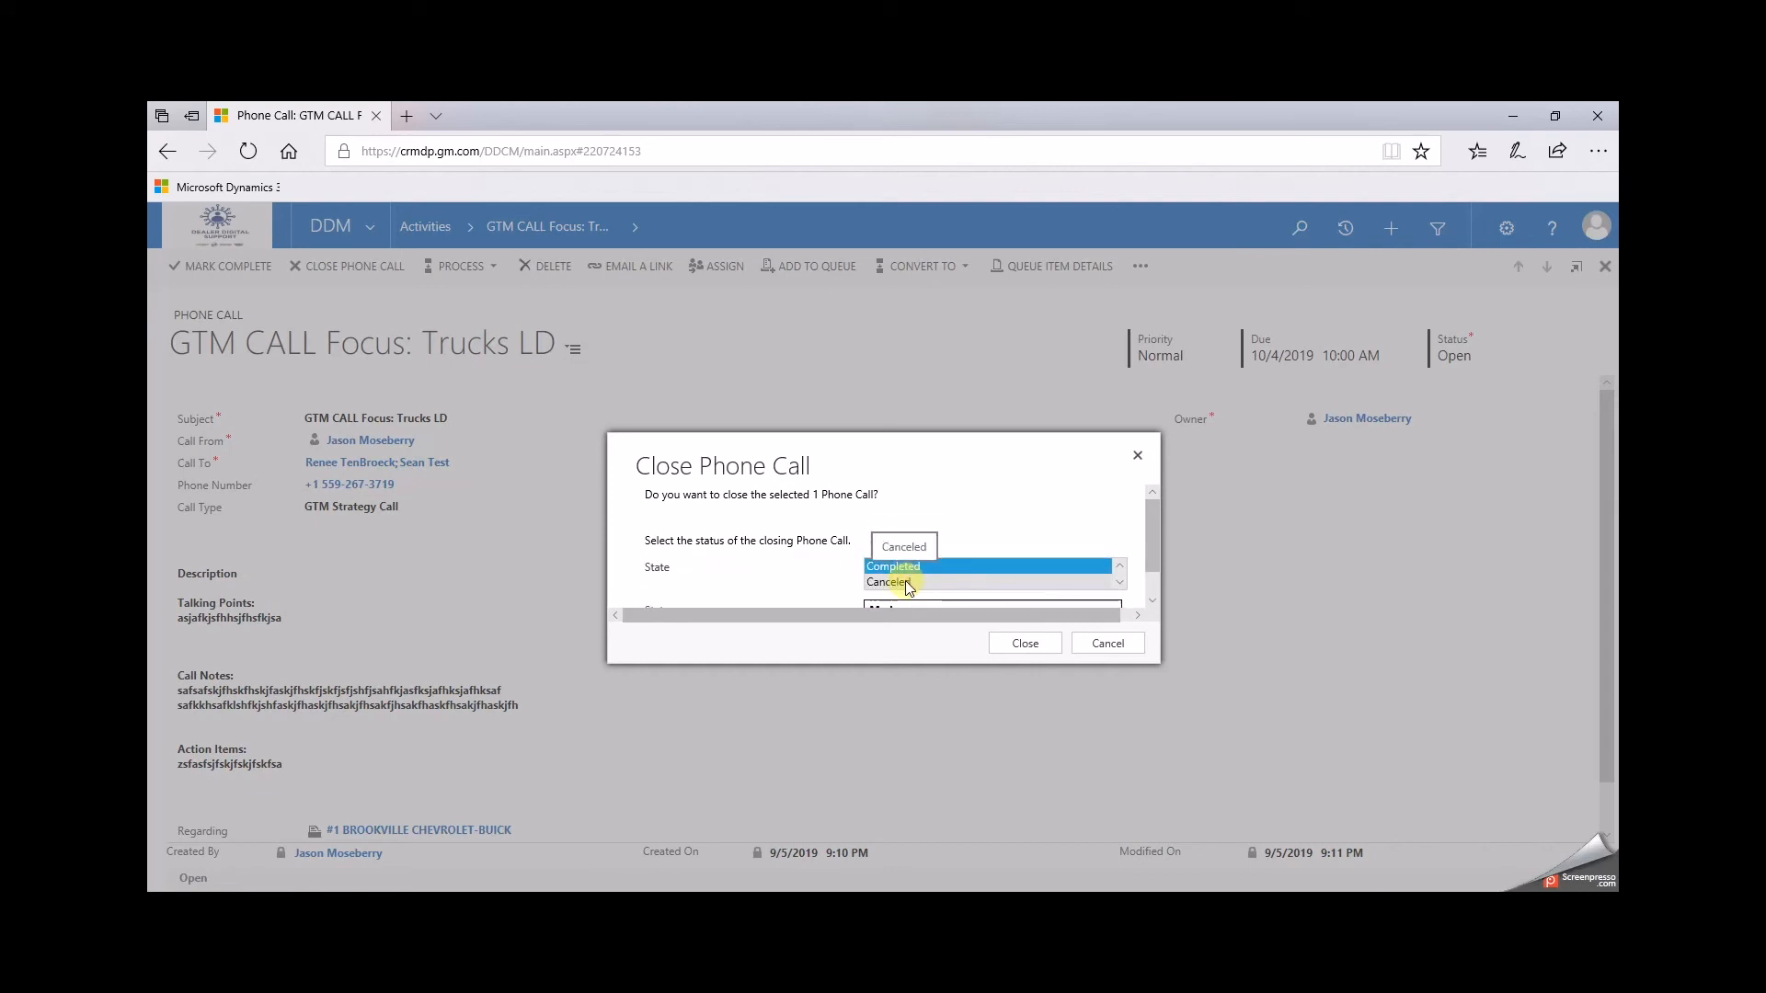
left_click_drag(1151, 531, 1152, 570)
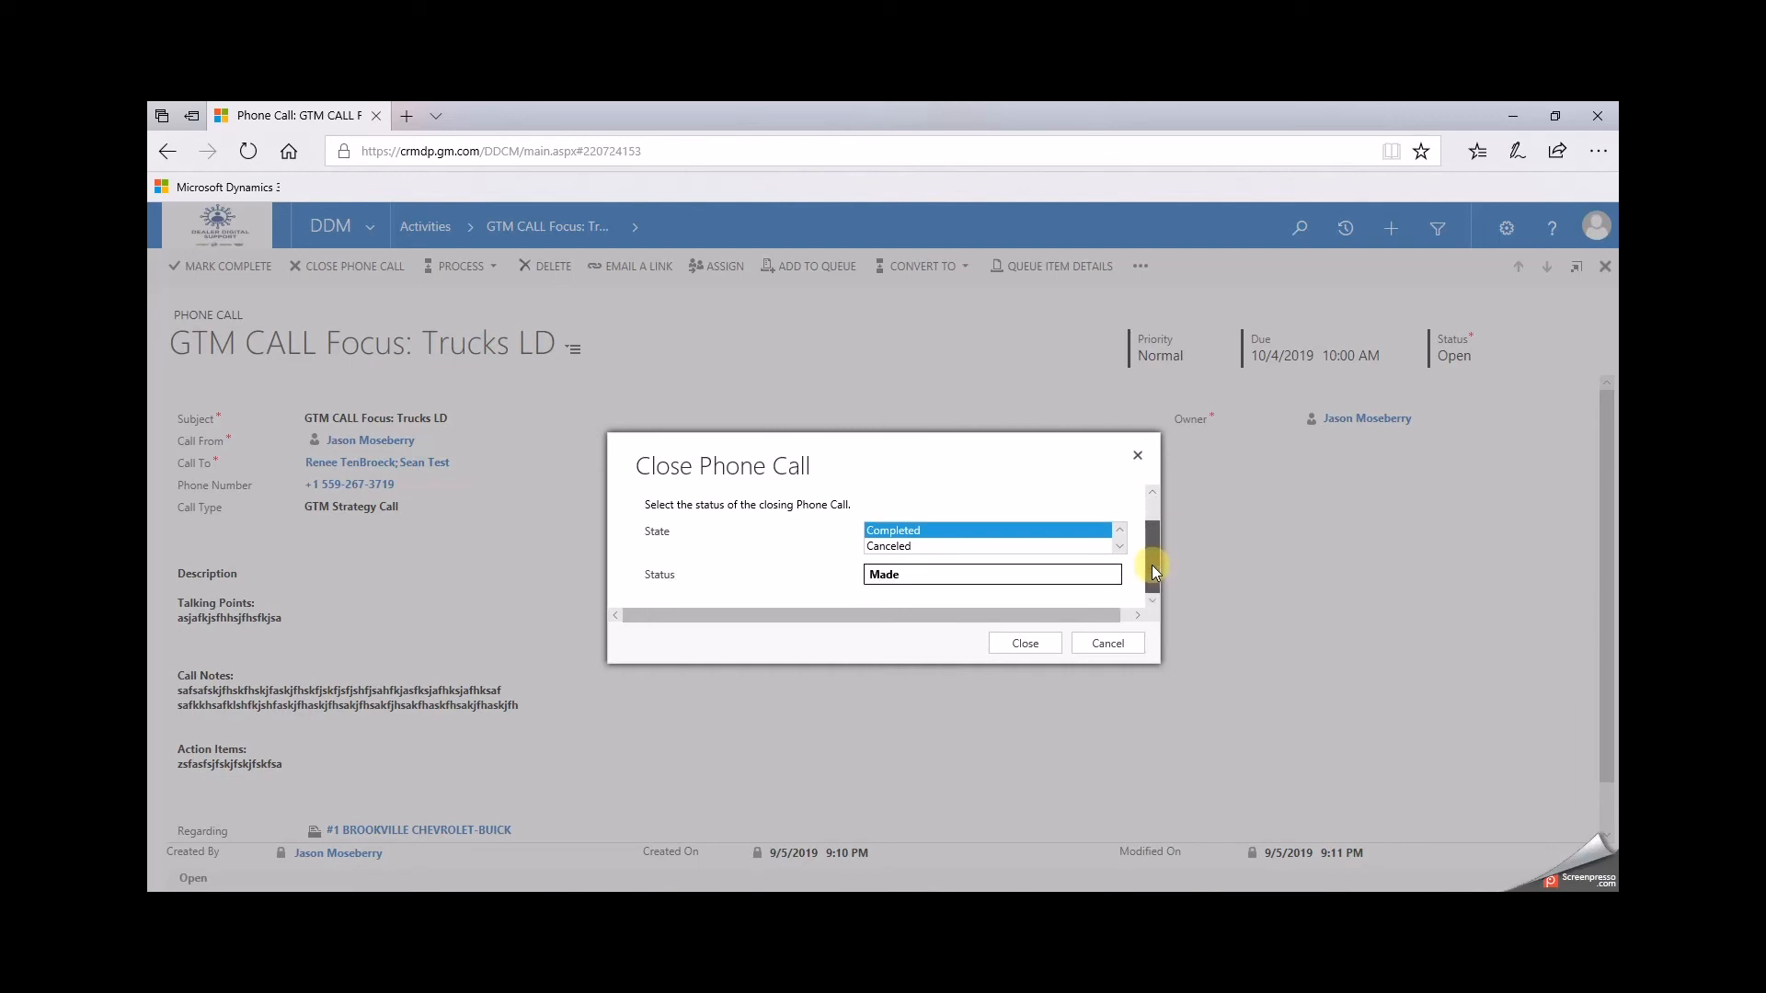
left_click(1015, 531)
left_click(924, 572)
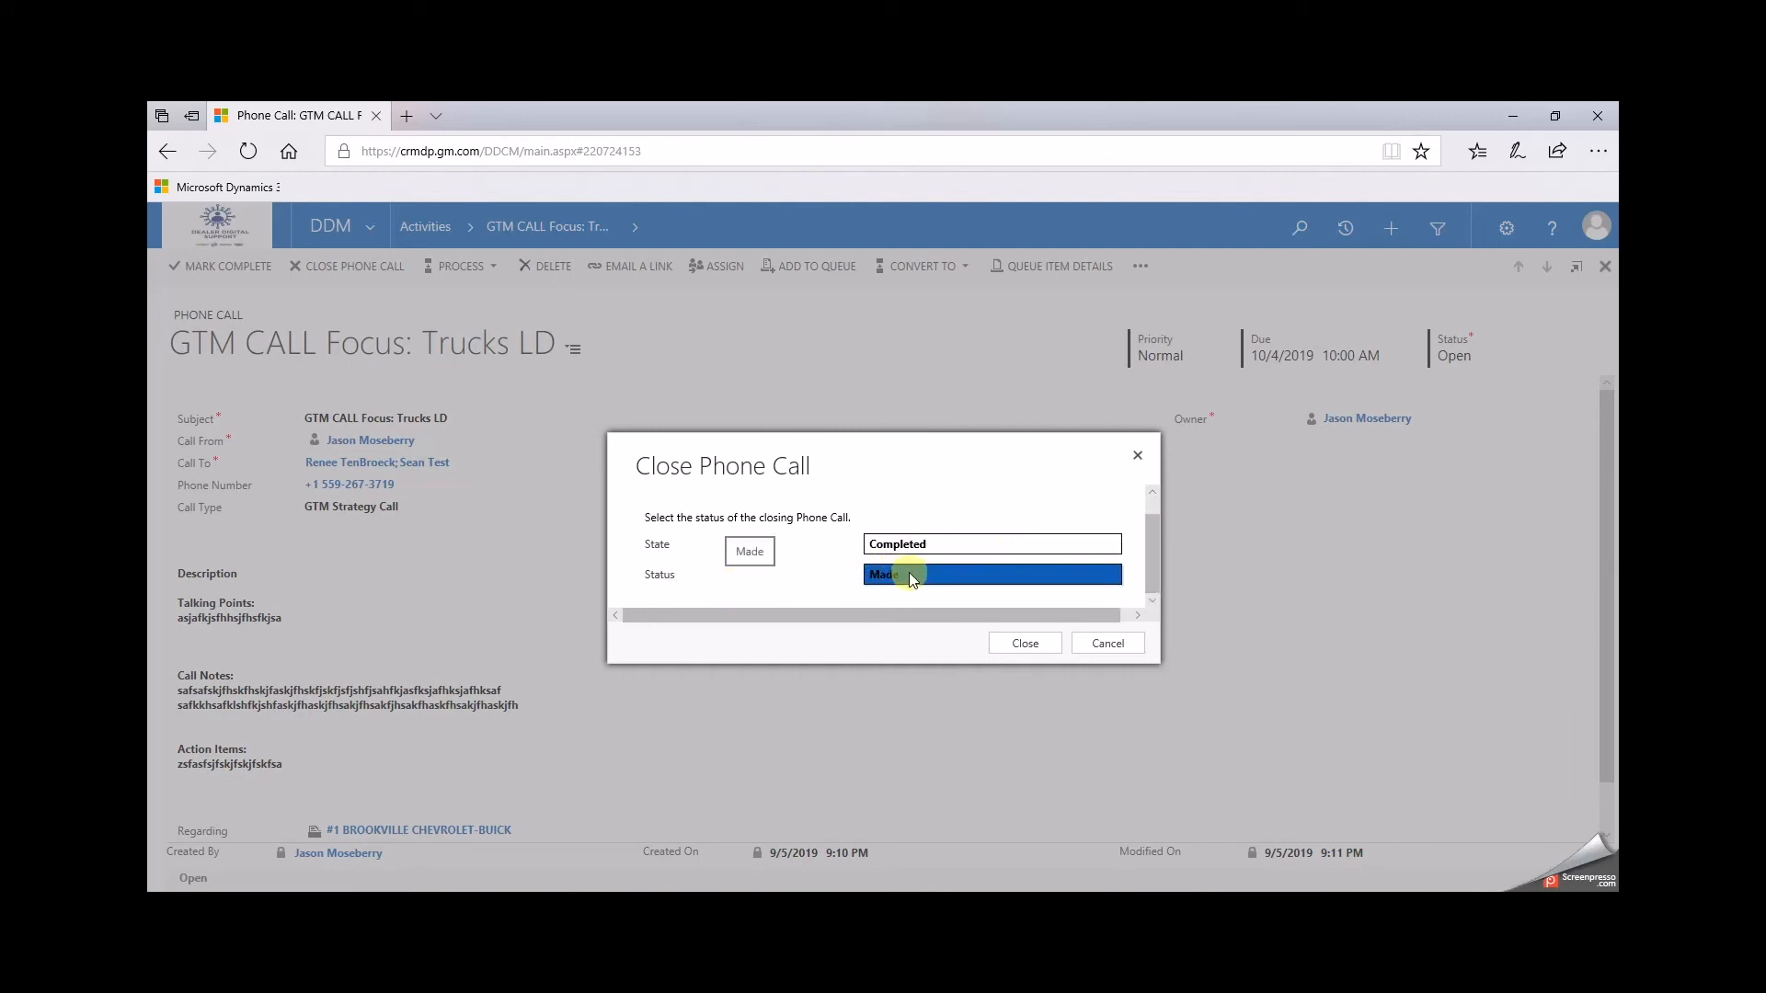
left_click(914, 574)
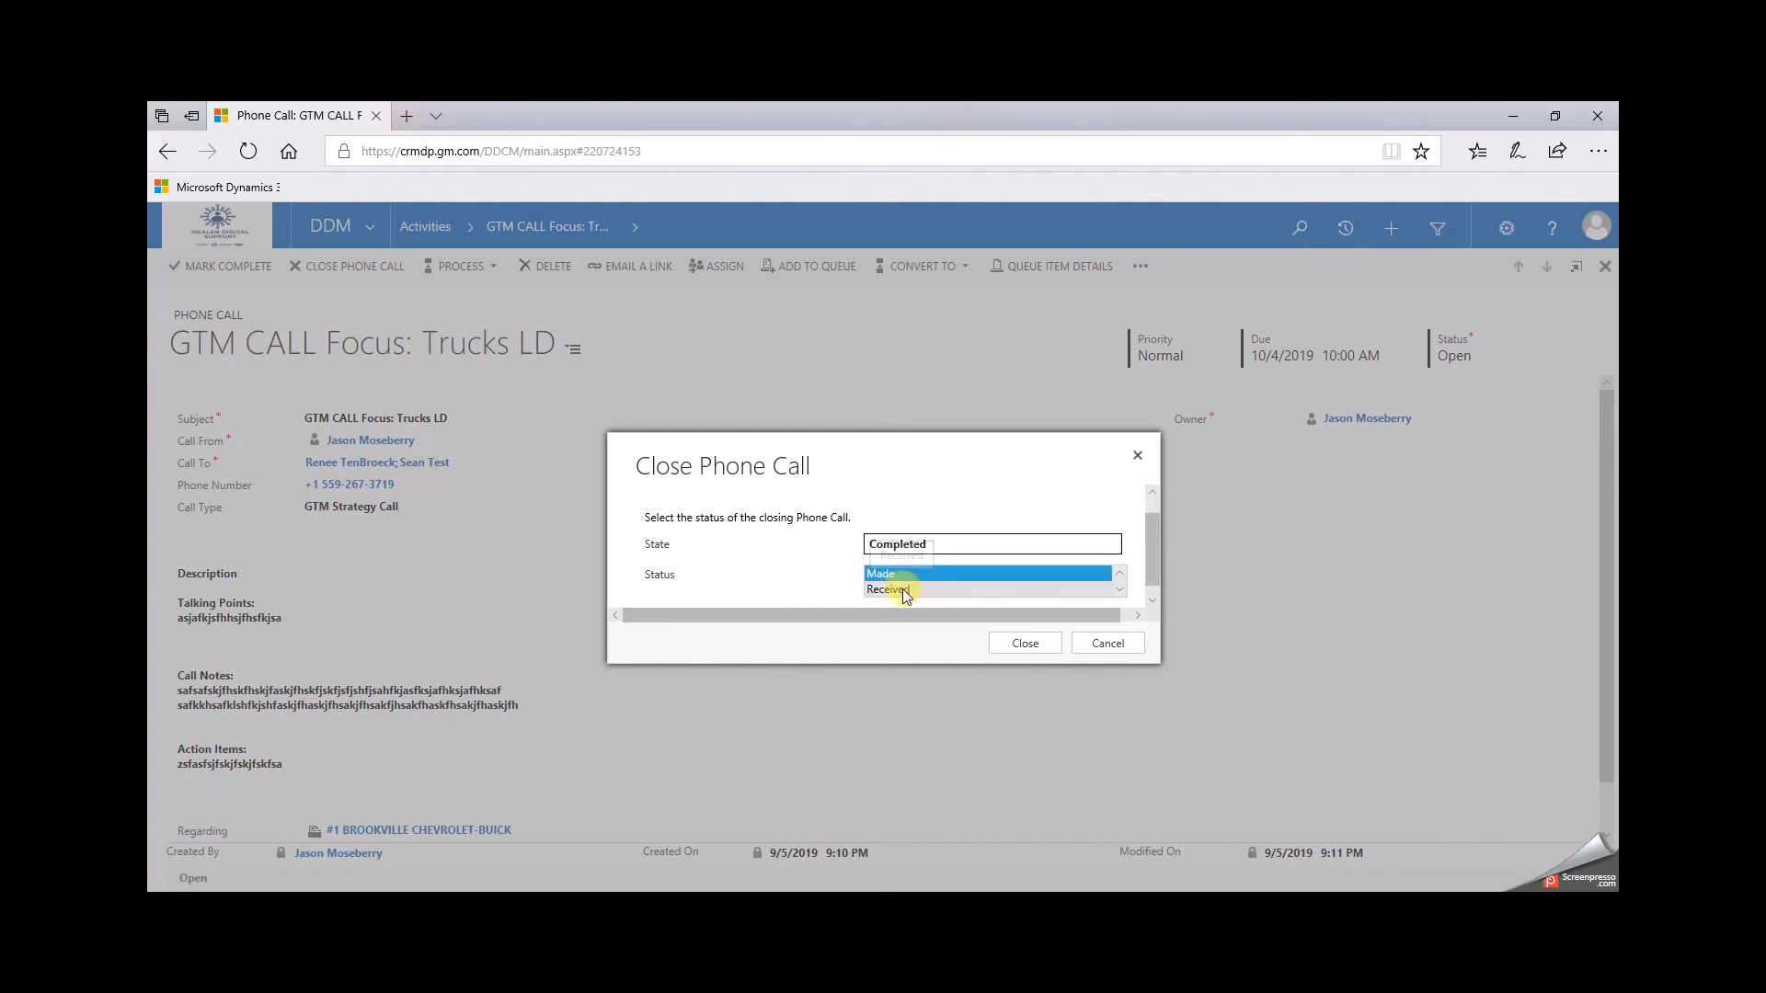
left_click(904, 590)
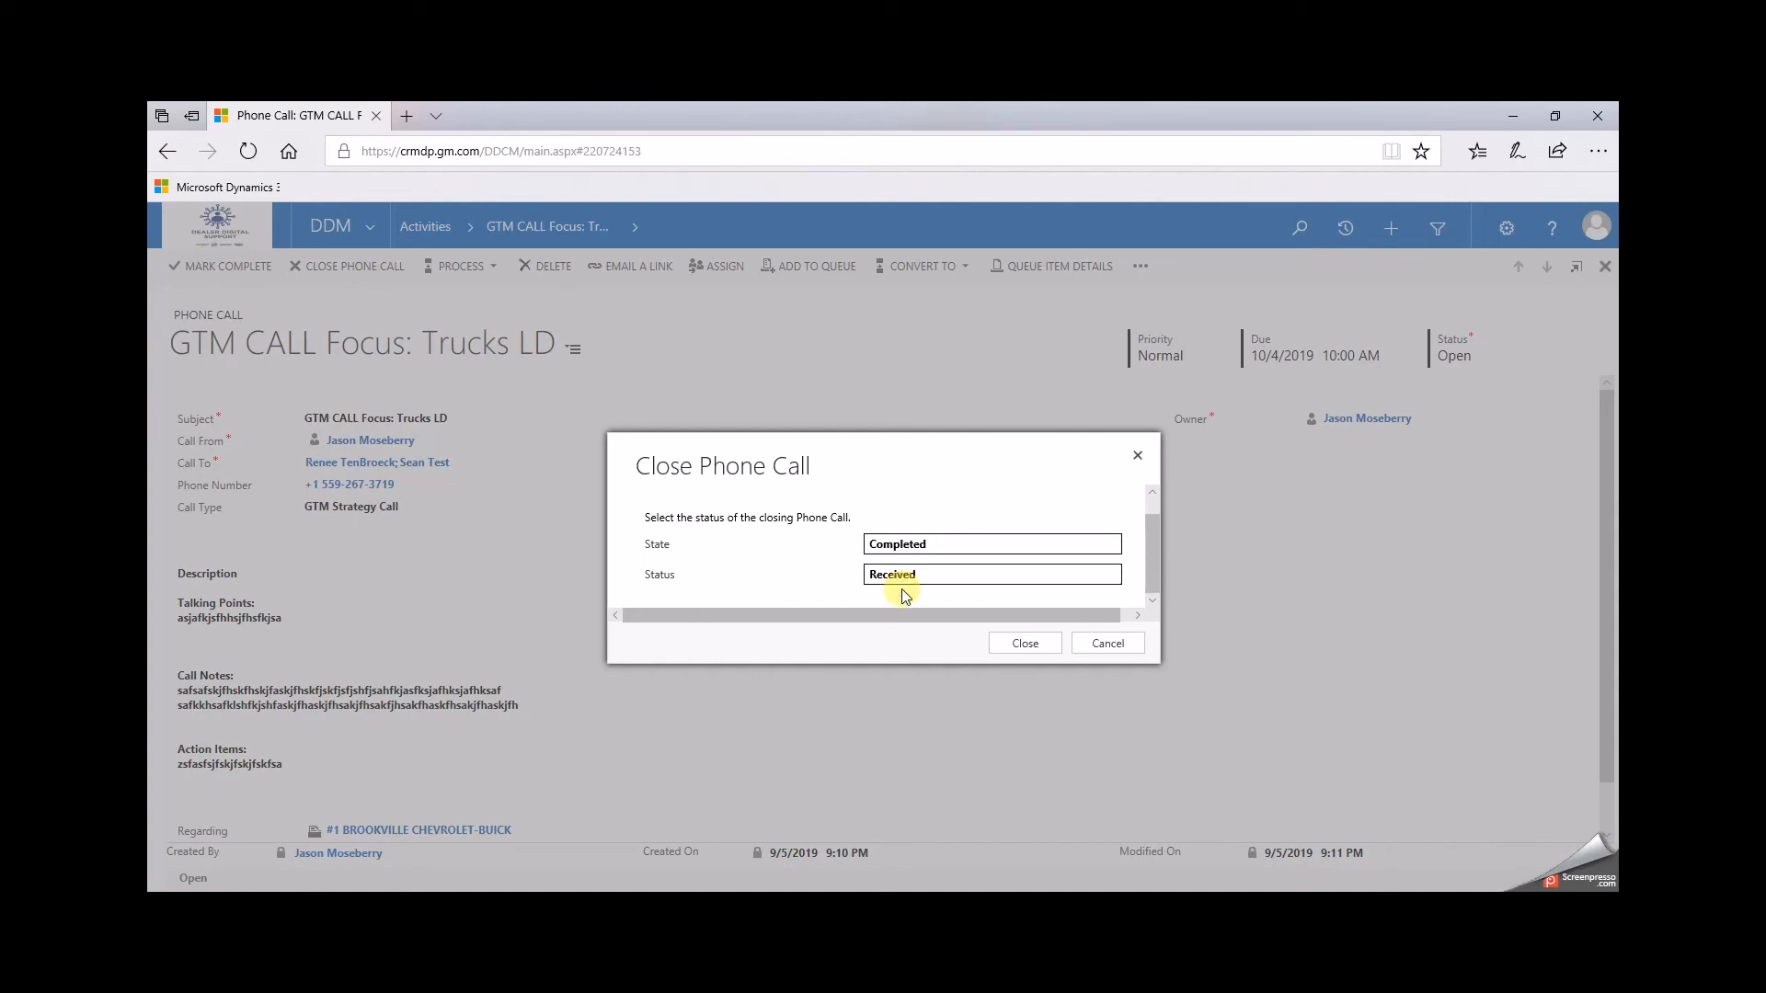
left_click(1028, 644)
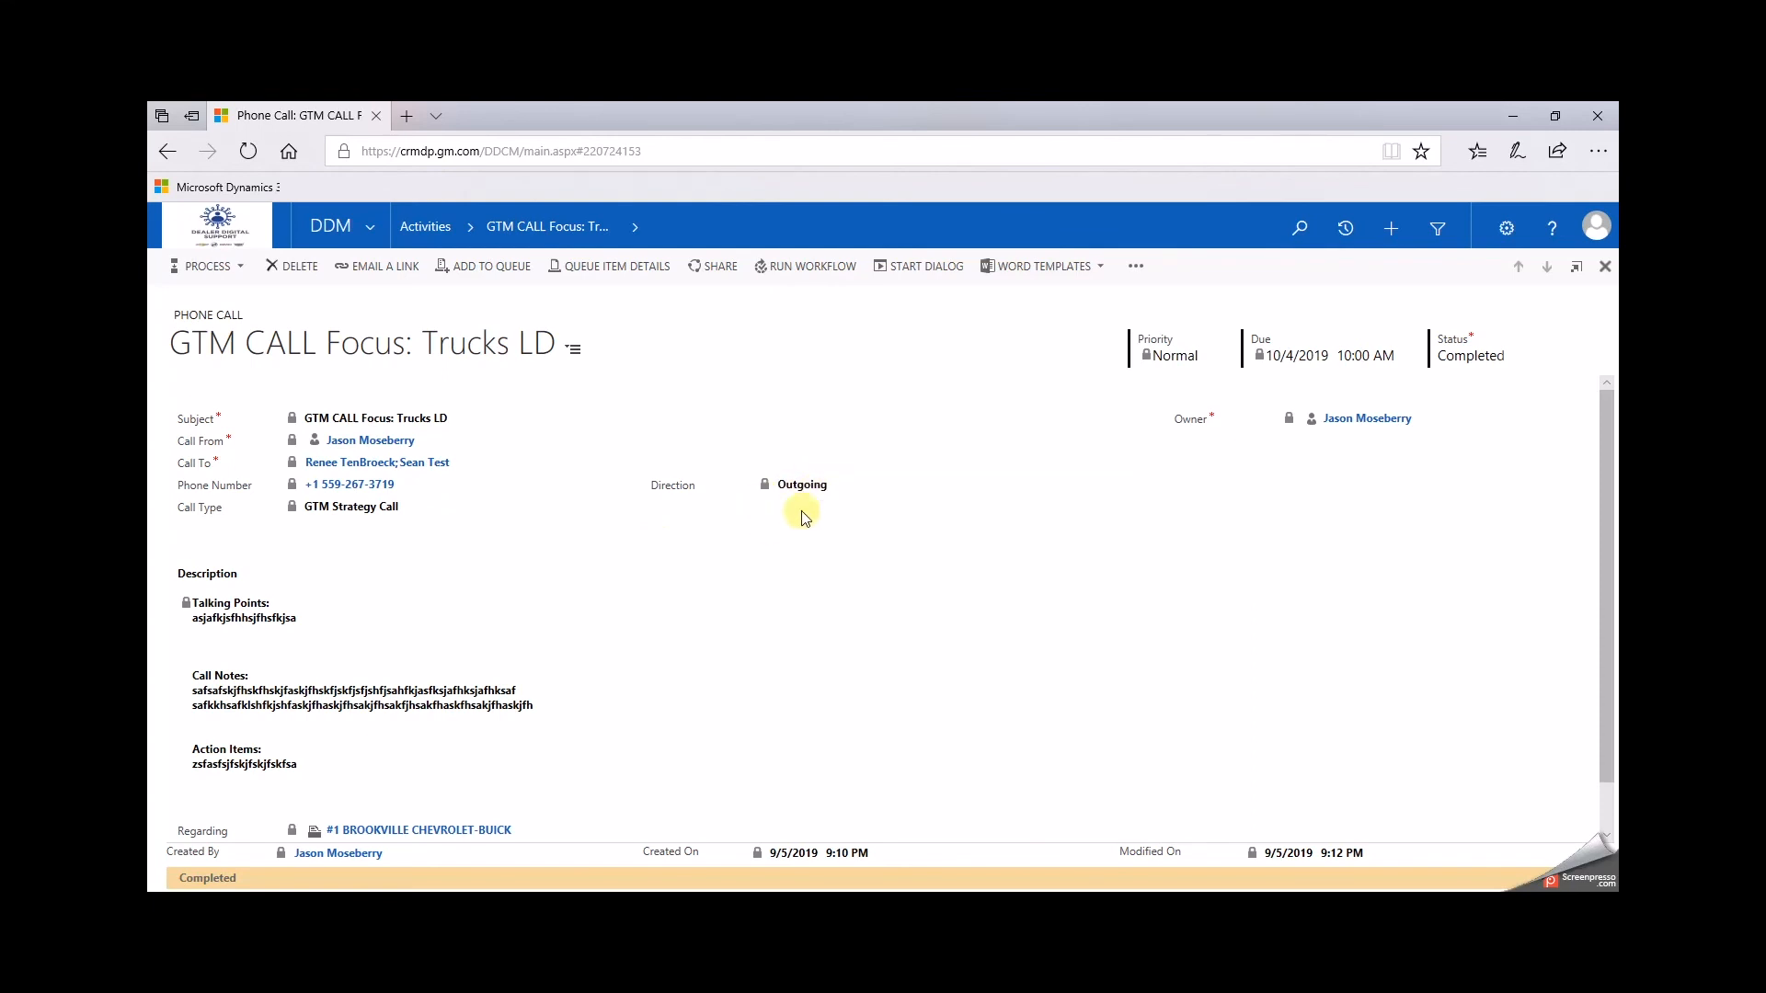
Step: Check whether the closed phone call's description can still be edited, and review its creation and modification details
left_click(779, 625)
left_click(507, 661)
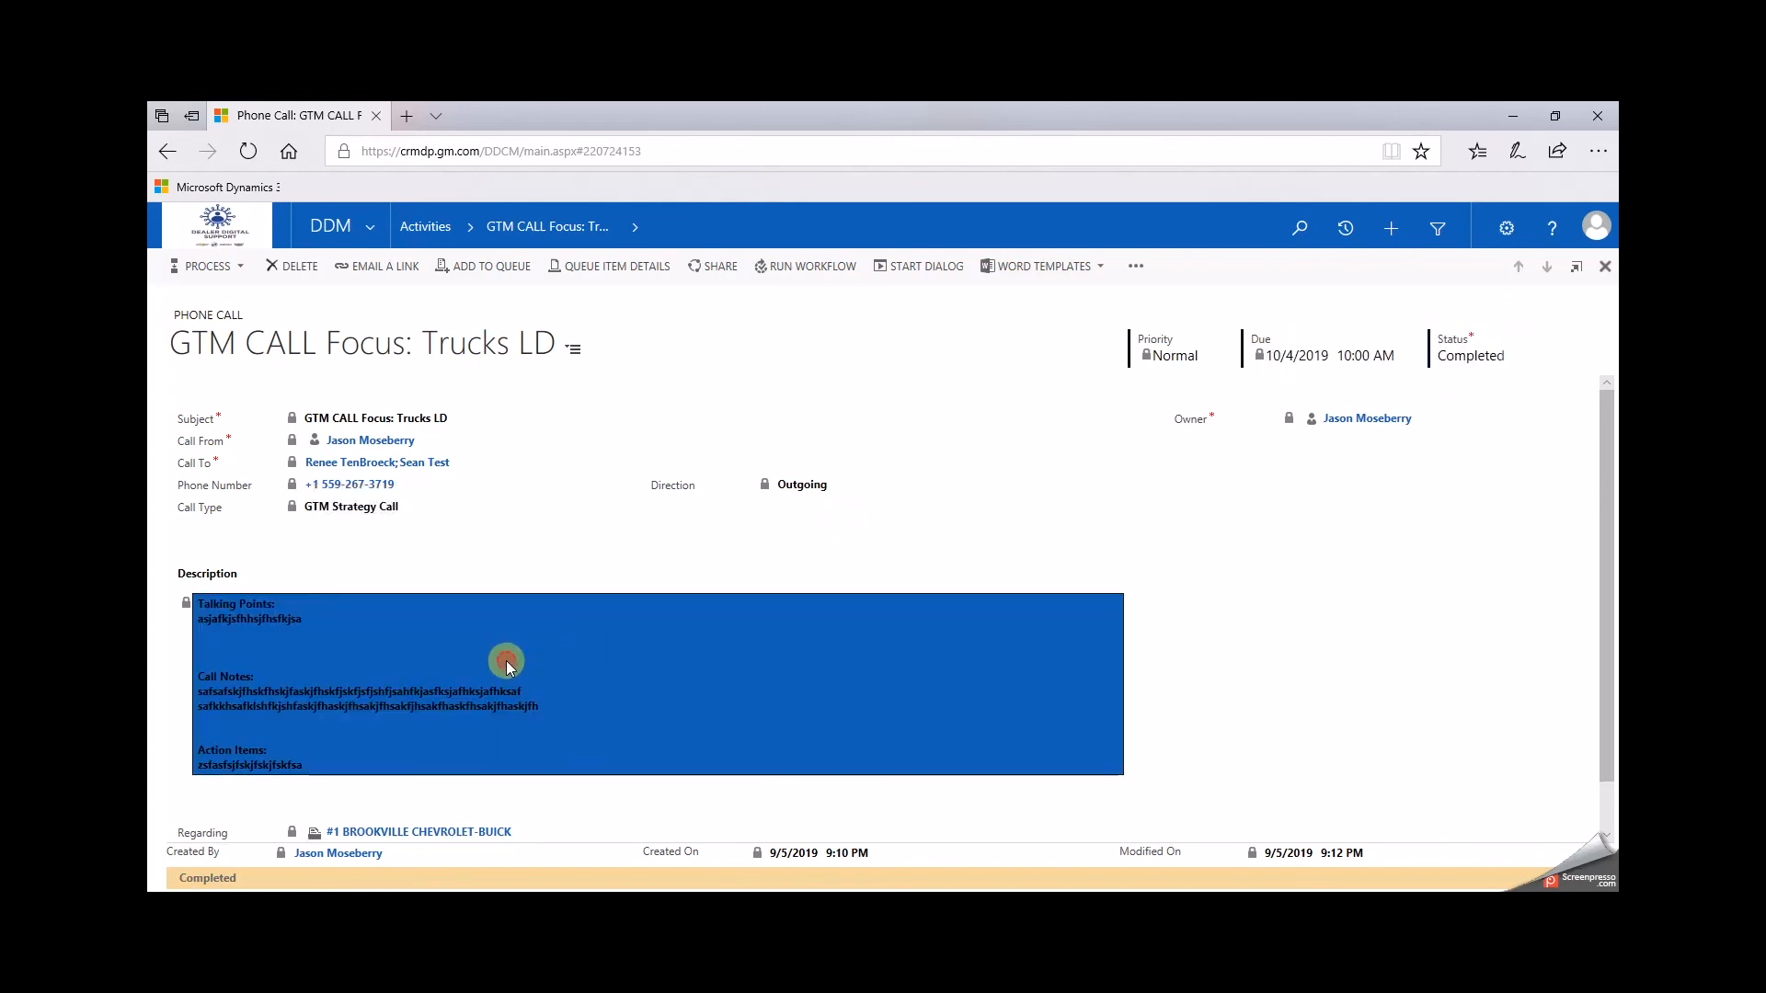
double_click(405, 703)
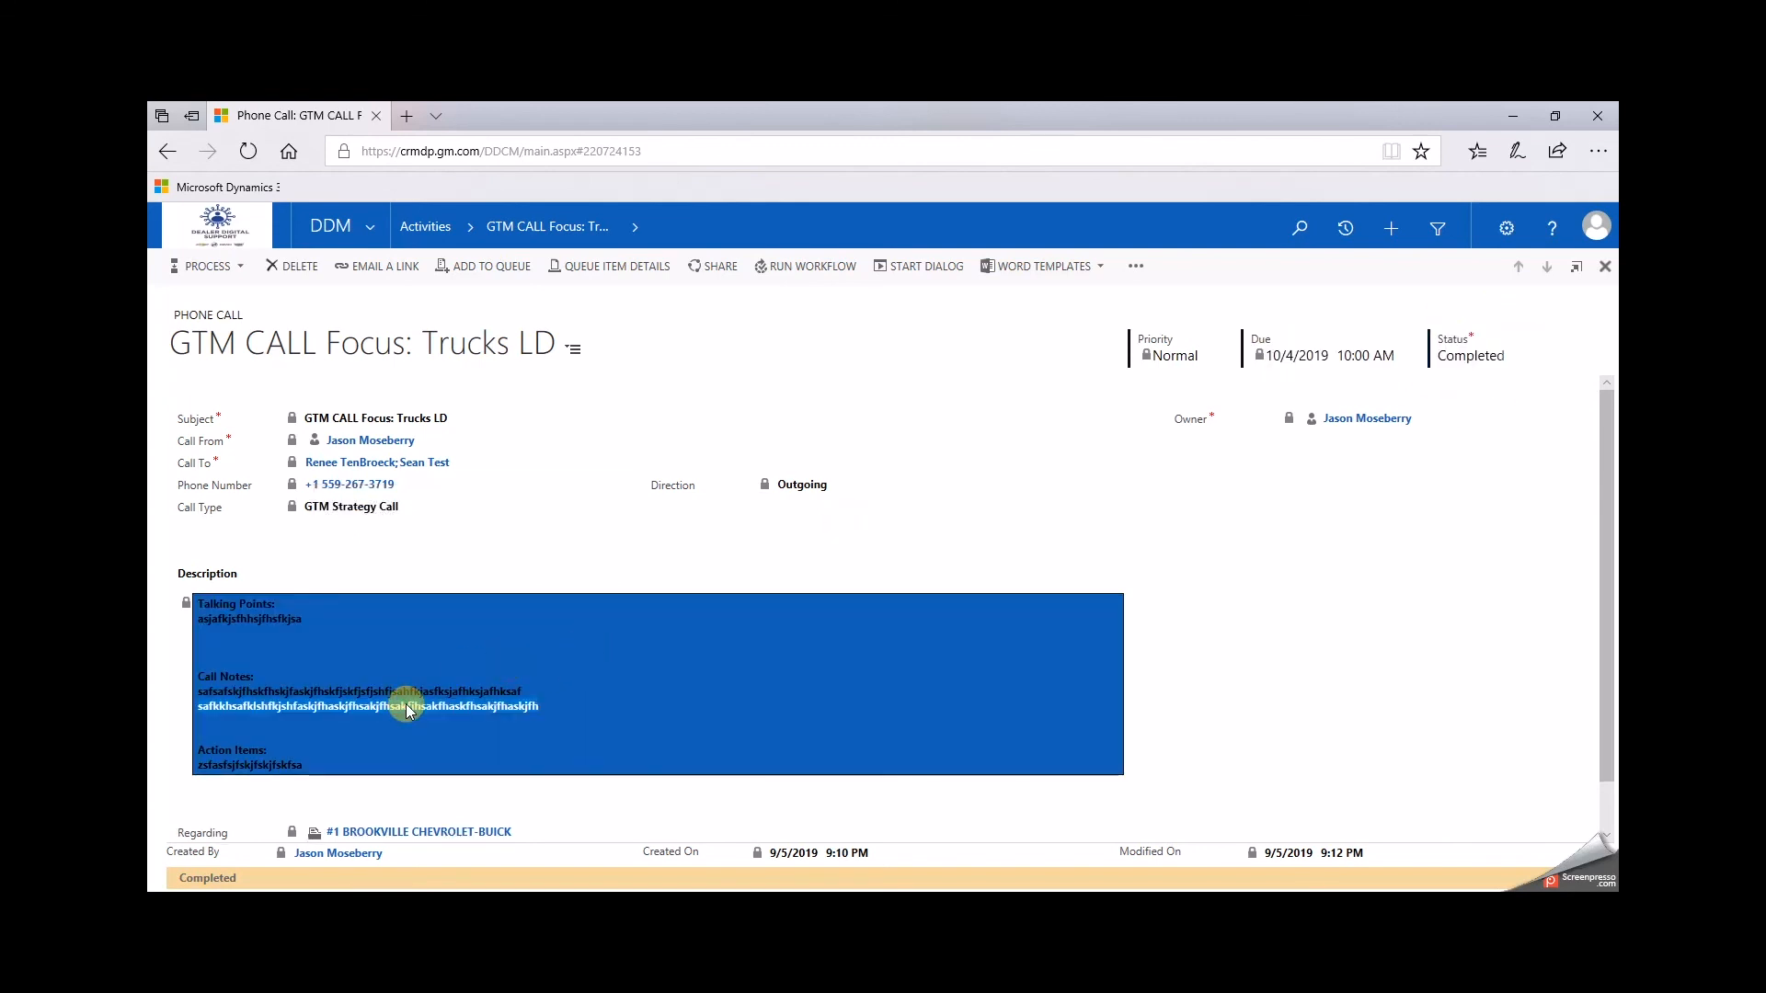
left_click(359, 636)
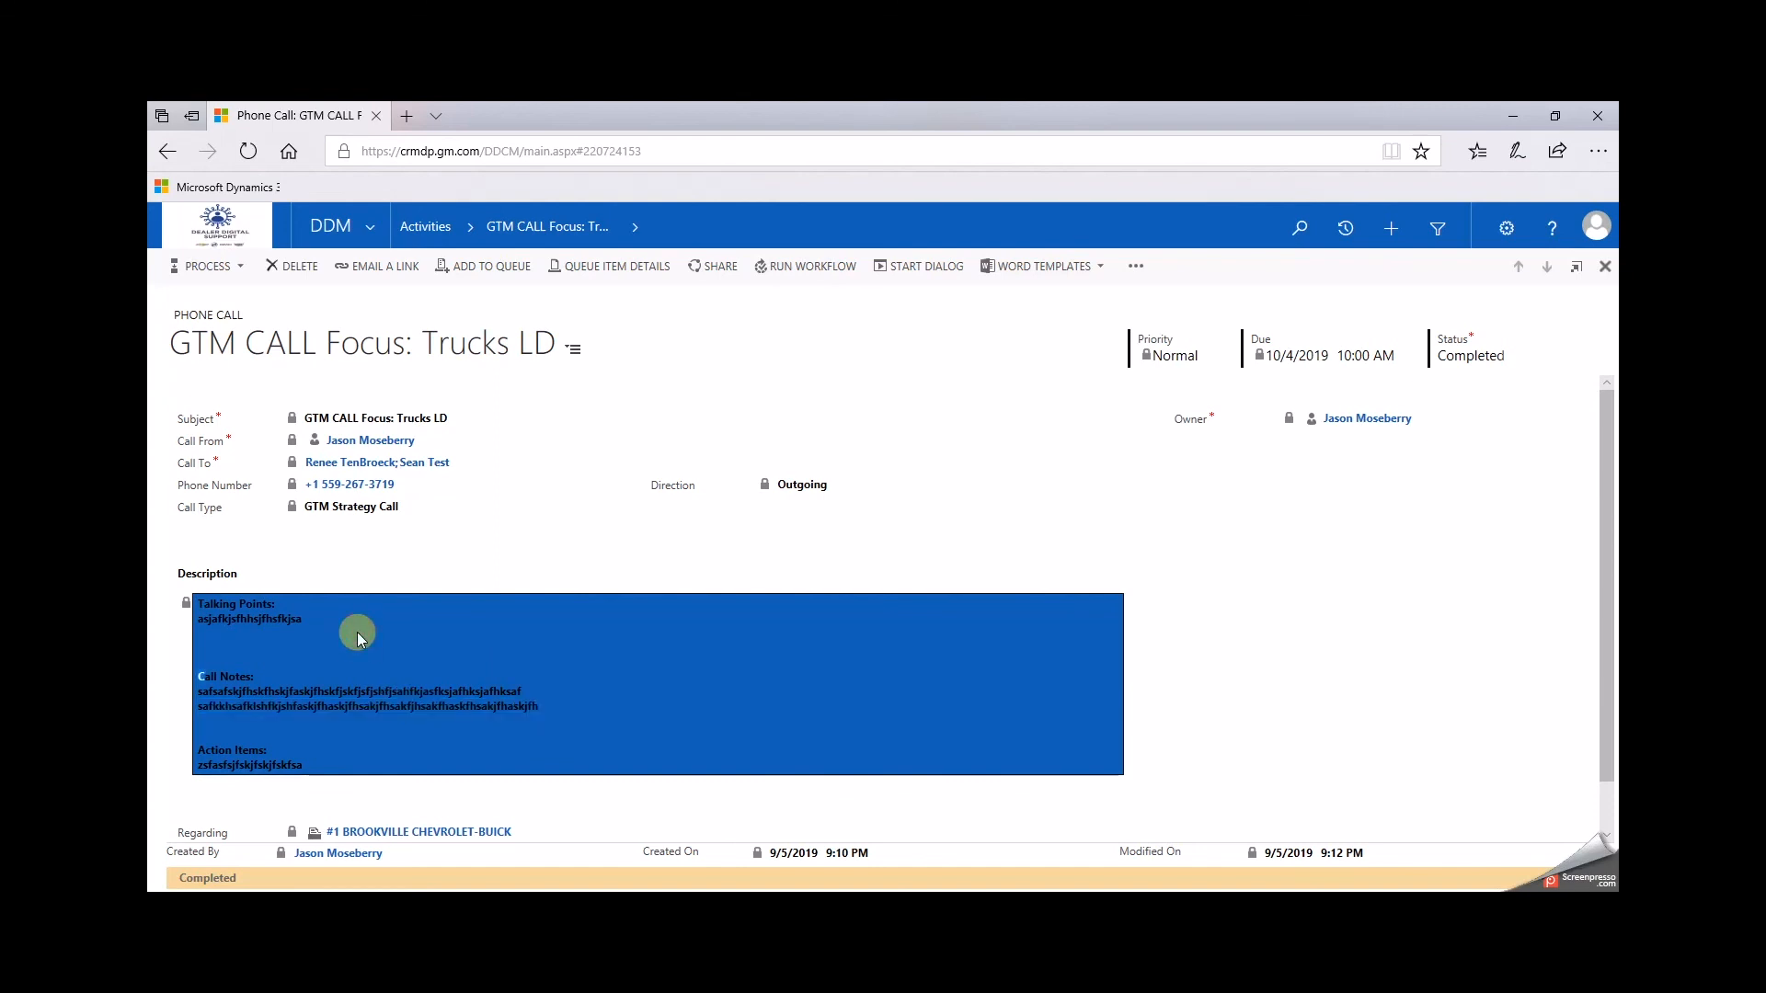
left_click(379, 853)
left_click(1330, 855)
left_click(1425, 761)
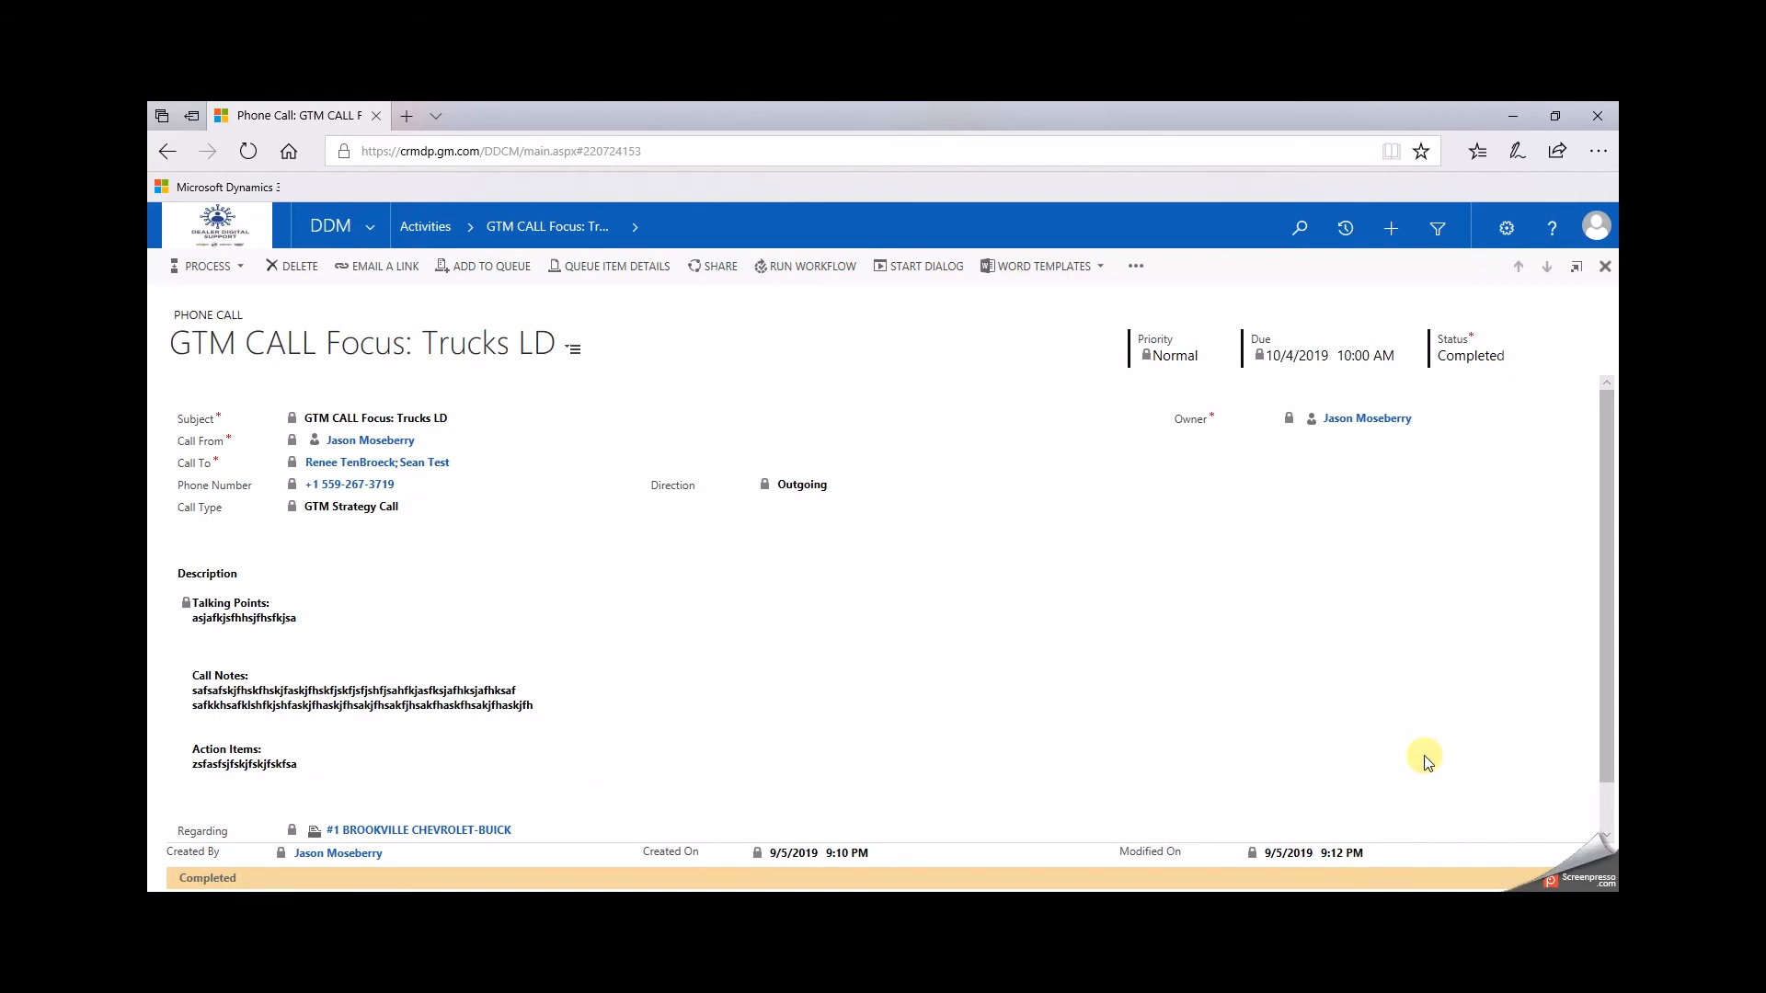